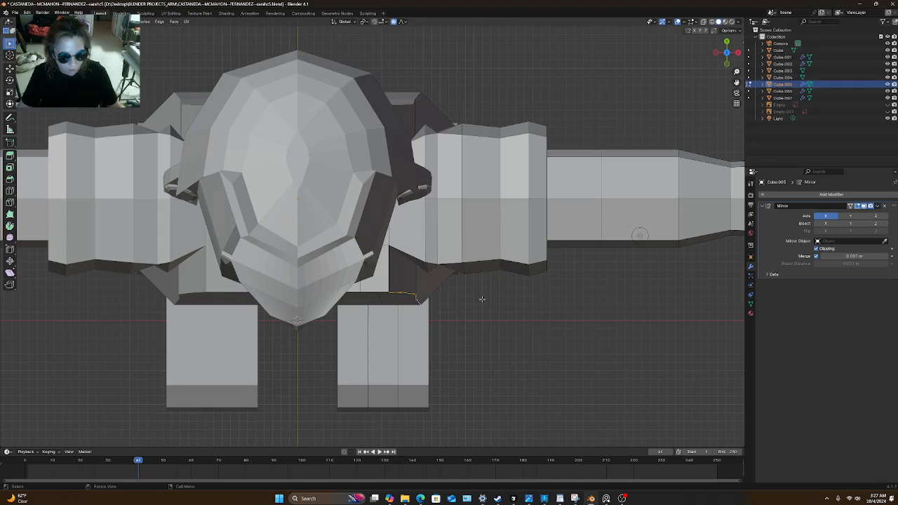
Move the selected front torso edge inward with proportional editing, about -0.07 m in X and 0.17 m in Y.
{"action": "key", "text": "g"}
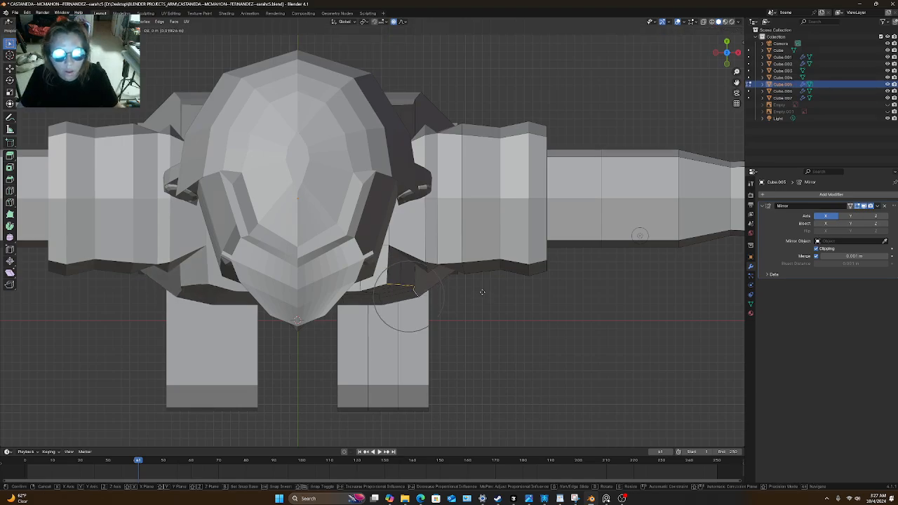
{"action": "left_click", "coordinate": [478, 287]}
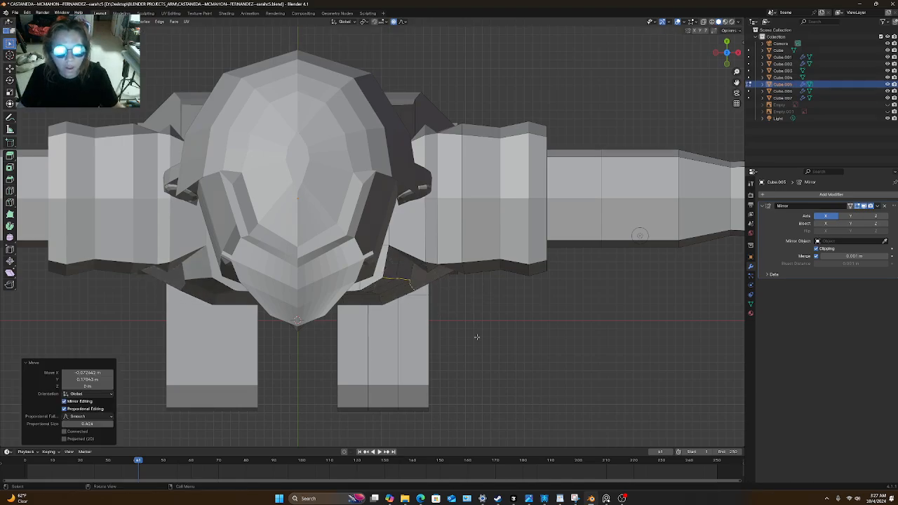
Select the vertical edge on the torso's back and, in top view, move it inward about -0.07 m in X and -0.07 m in Y.
{"action": "middle_click_drag", "start_coordinate": [477, 337], "coordinate": [314, 325]}
{"action": "scroll", "coordinate": [422, 256], "scroll_direction": "down", "scroll_amount": 6}
{"action": "scroll", "coordinate": [366, 304], "scroll_direction": "up", "scroll_amount": 5}
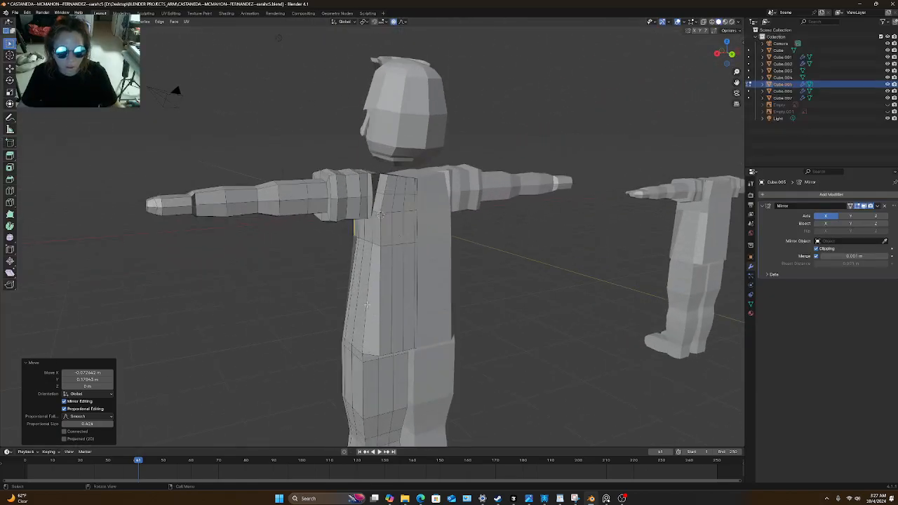
{"action": "left_click", "coordinate": [381, 330], "text": "shift"}
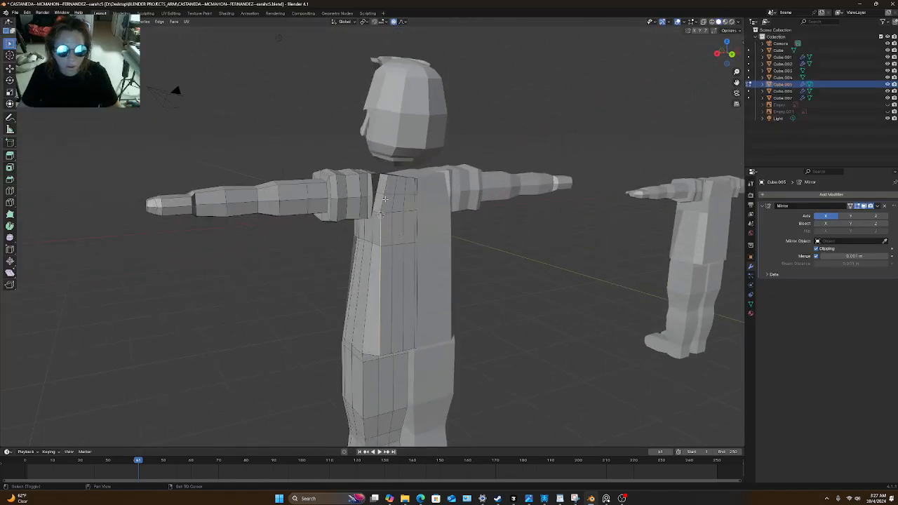
{"action": "middle_click_drag", "start_coordinate": [387, 189], "coordinate": [435, 304]}
{"action": "key", "text": "KP_7"}
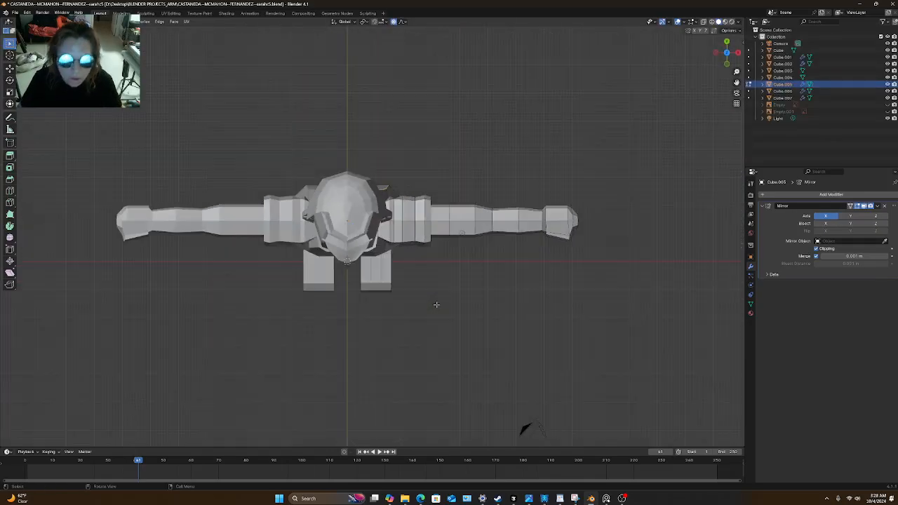
{"action": "middle_click_drag", "start_coordinate": [481, 195], "coordinate": [458, 259], "text": "shift"}
{"action": "scroll", "coordinate": [459, 260], "scroll_direction": "up", "scroll_amount": 9}
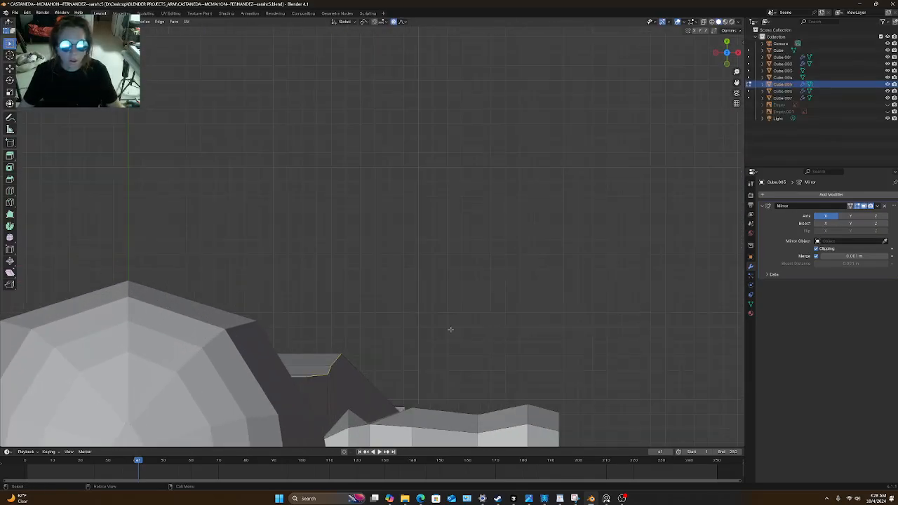
{"action": "middle_click_drag", "start_coordinate": [451, 346], "coordinate": [483, 261], "text": "shift"}
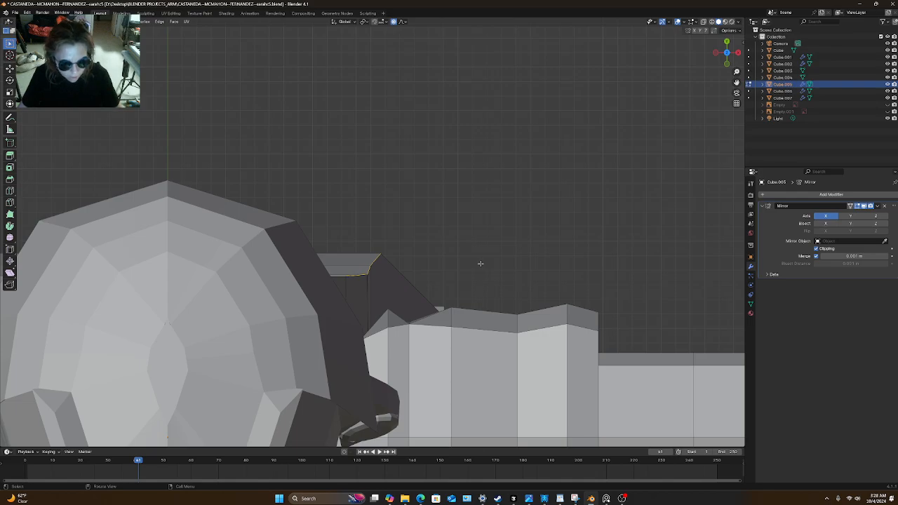
{"action": "key", "text": "g"}
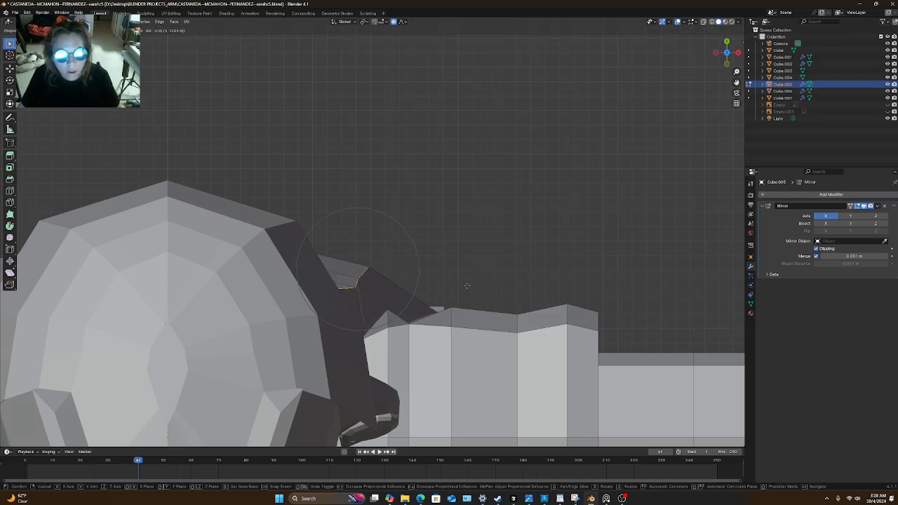
{"action": "left_click", "coordinate": [467, 286]}
{"action": "scroll", "coordinate": [464, 295], "scroll_direction": "down", "scroll_amount": 8}
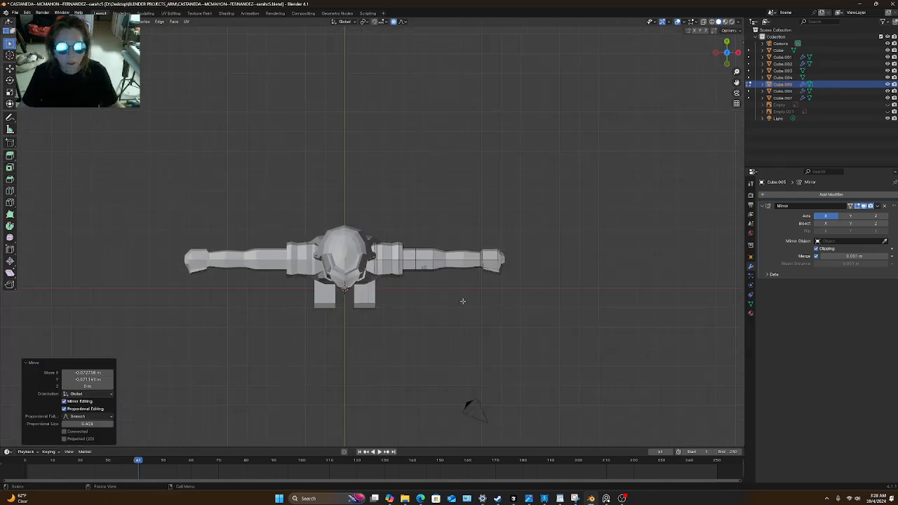
{"action": "middle_click_drag", "start_coordinate": [463, 301], "coordinate": [295, 208]}
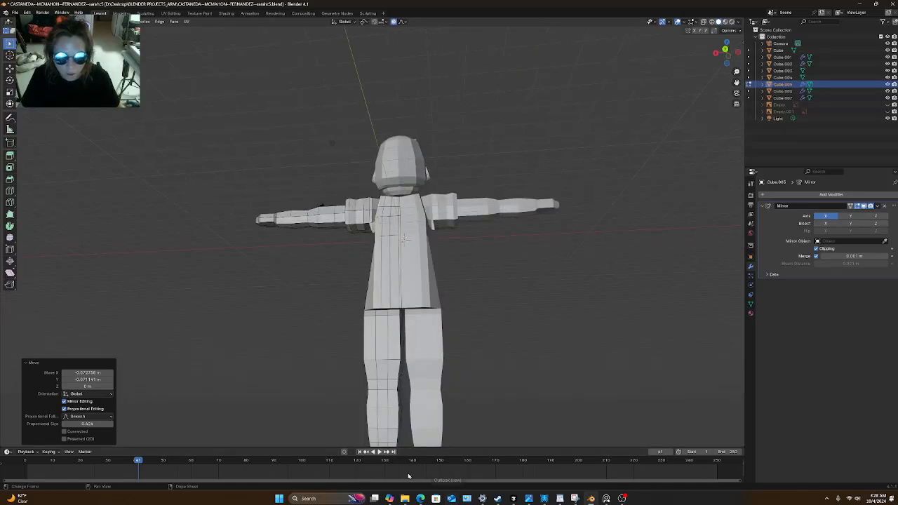
Switch to the web browser, search for Spotify in a new tab and open its official site.
{"action": "left_click", "coordinate": [330, 498]}
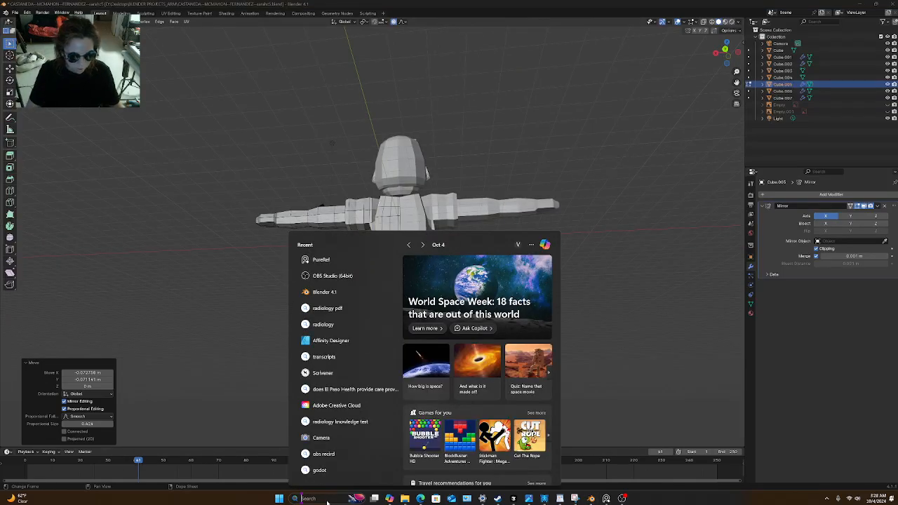
{"action": "type", "text": "spotify"}
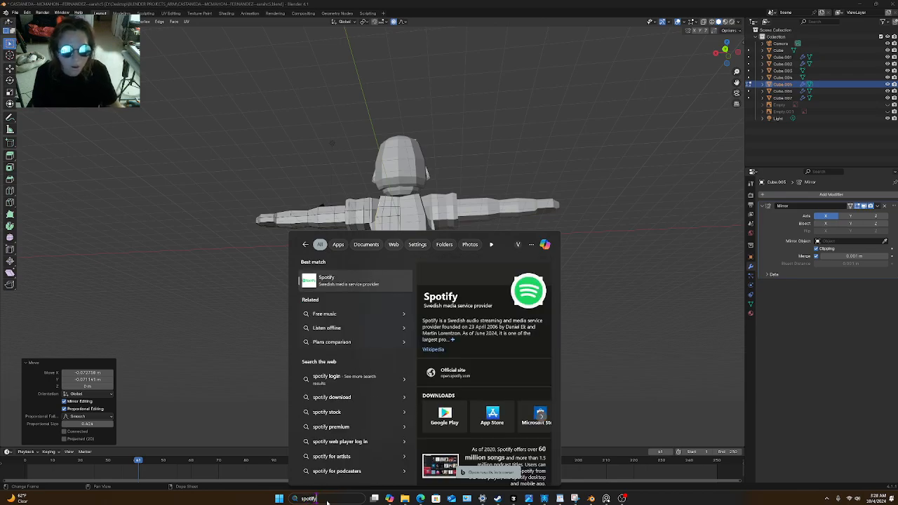
{"action": "left_click", "coordinate": [420, 498]}
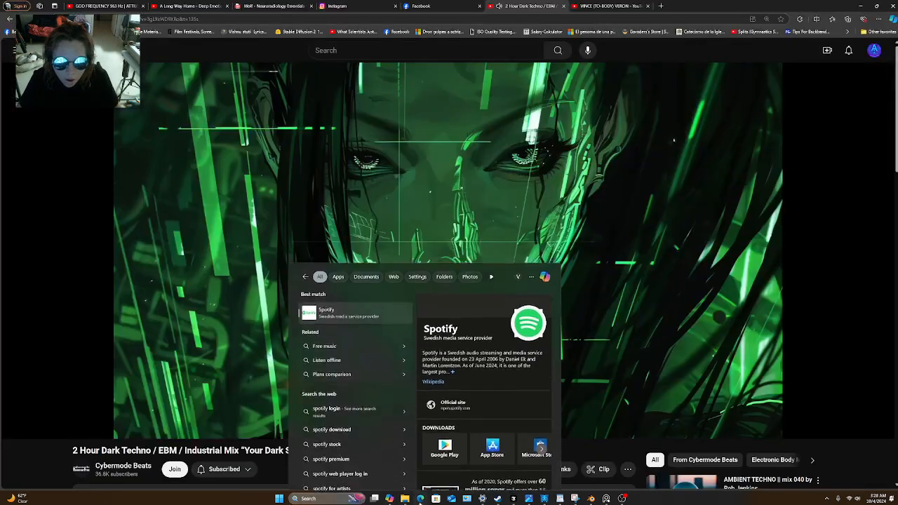
{"action": "left_click", "coordinate": [660, 5]}
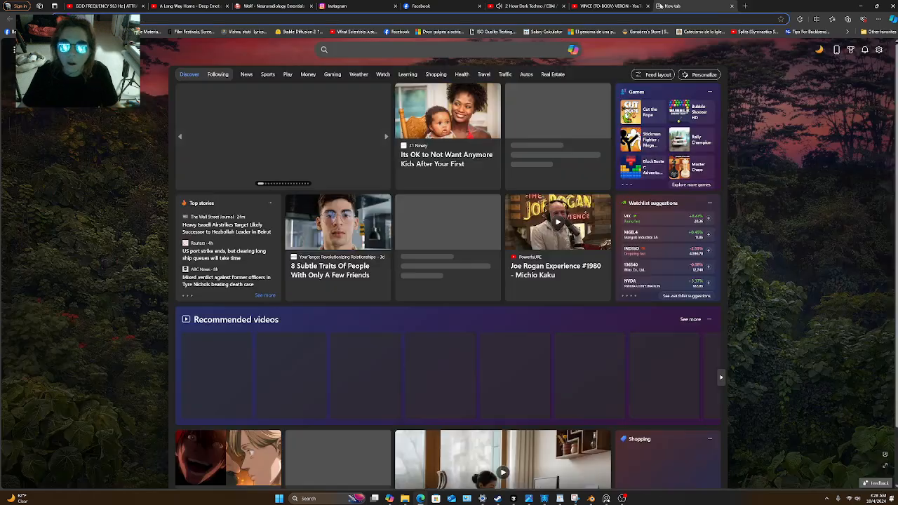
{"action": "type", "text": "spot"}
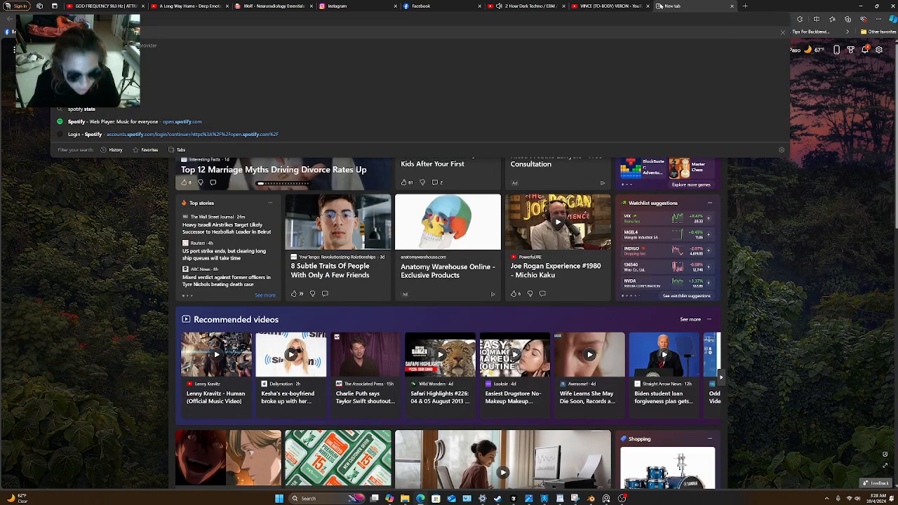
{"action": "key", "text": "Return"}
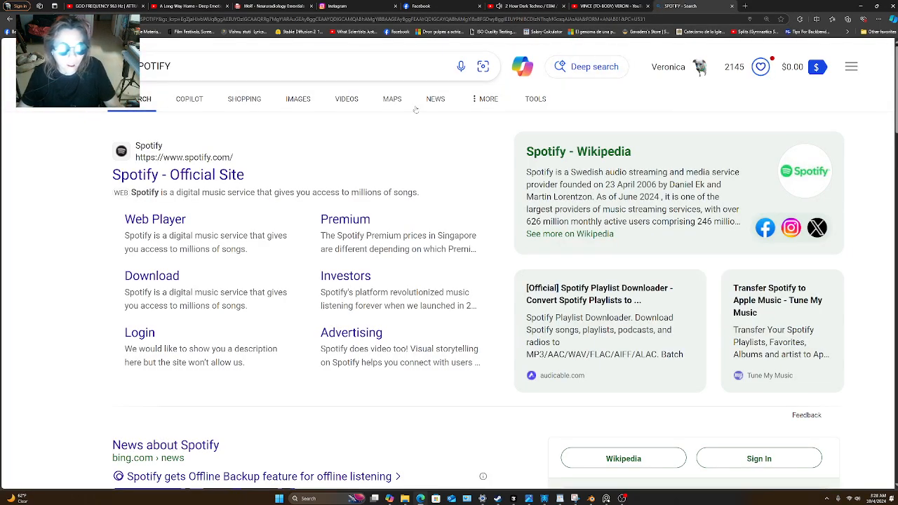
{"action": "left_click", "coordinate": [180, 175]}
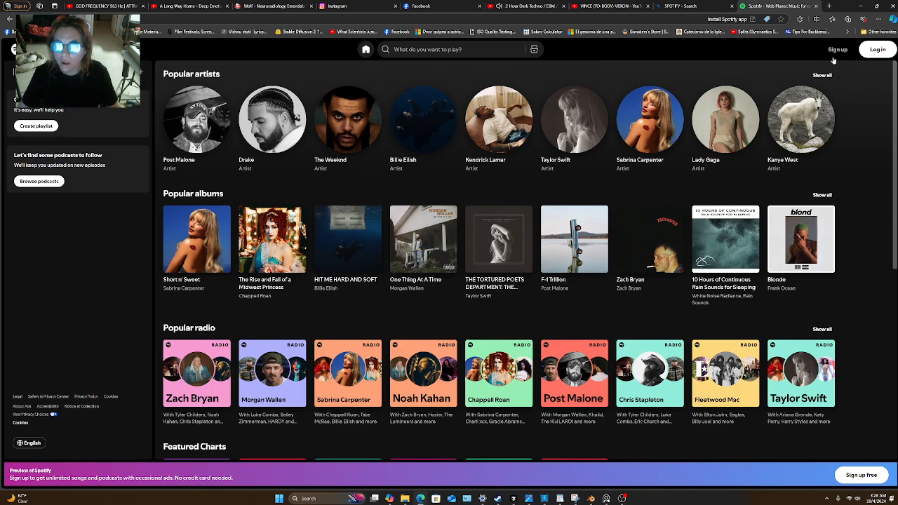
Log in to Spotify with the Facebook account and continue with the previously used profile.
{"action": "left_click", "coordinate": [877, 49]}
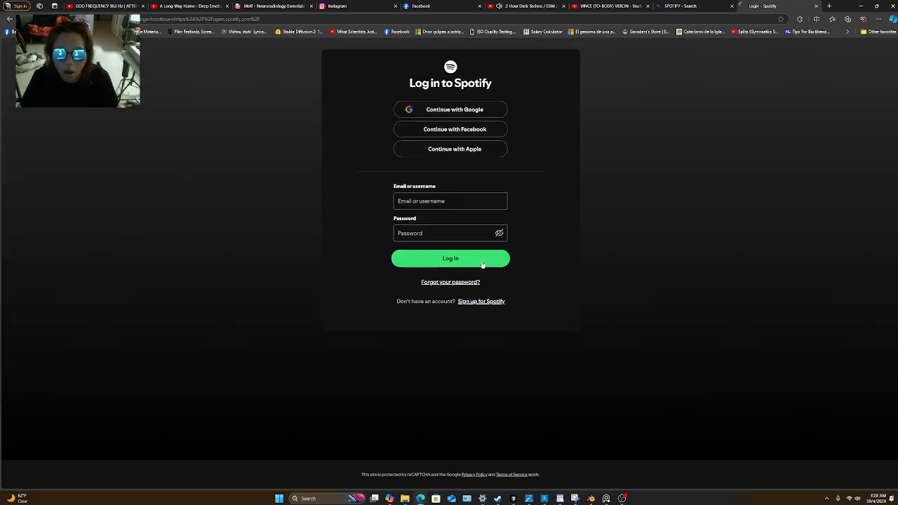
{"action": "left_click", "coordinate": [453, 130]}
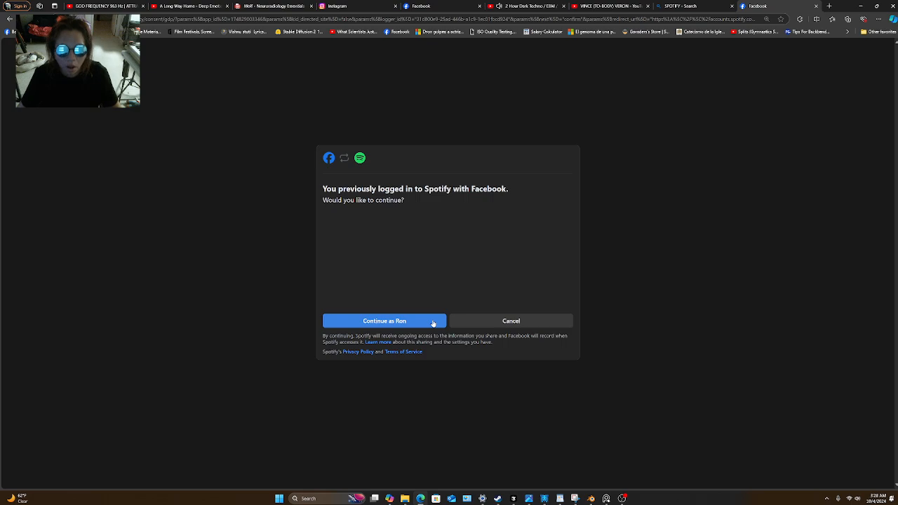
{"action": "left_click", "coordinate": [432, 320]}
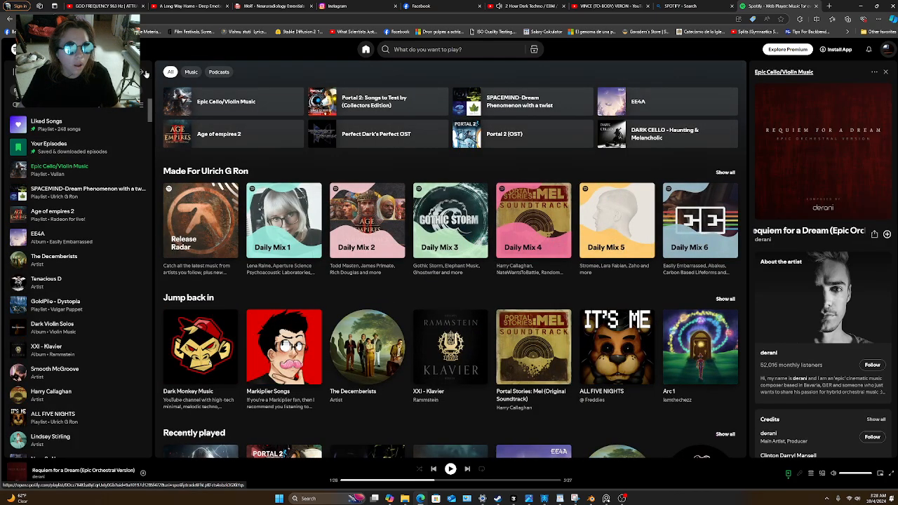
Search Spotify for "cyberpunk".
{"action": "left_click", "coordinate": [409, 49]}
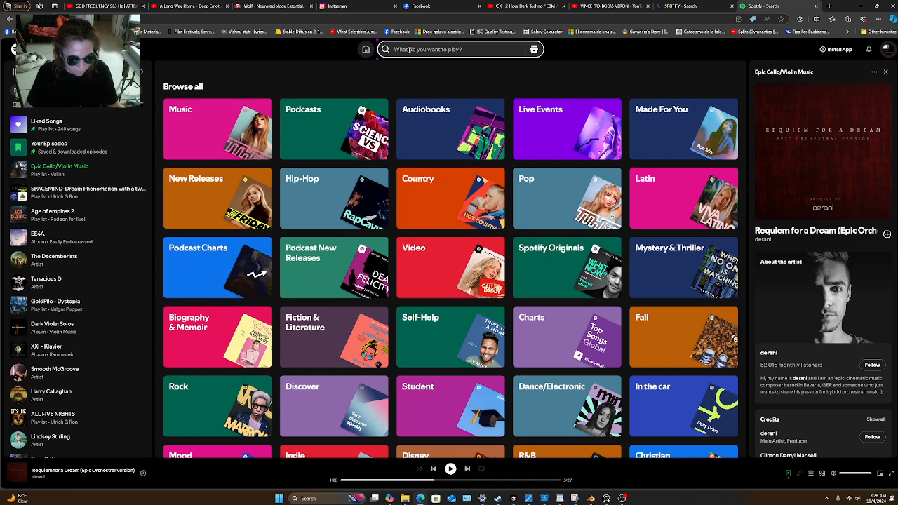
{"action": "type", "text": "cy"}
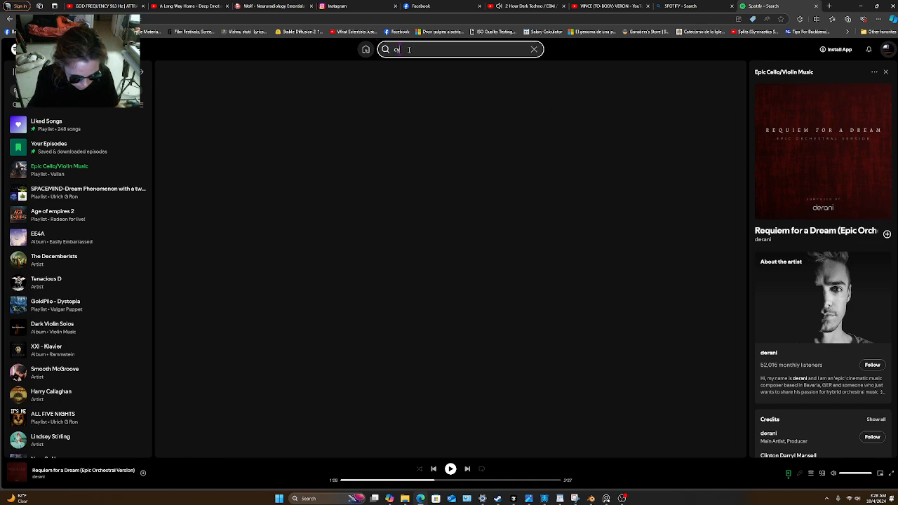
{"action": "type", "text": "berpunk"}
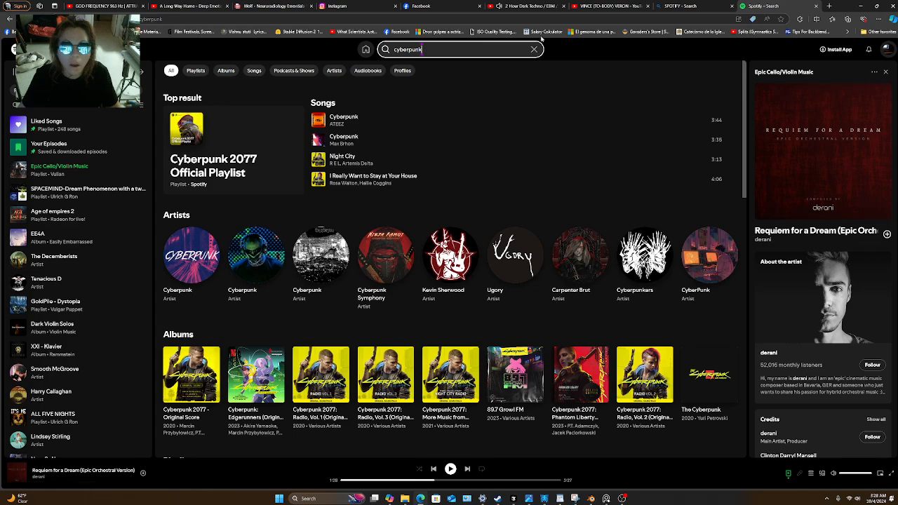
Check the channel name of the playing YouTube mix and search Spotify for "cybermode beats".
{"action": "left_click", "coordinate": [539, 6]}
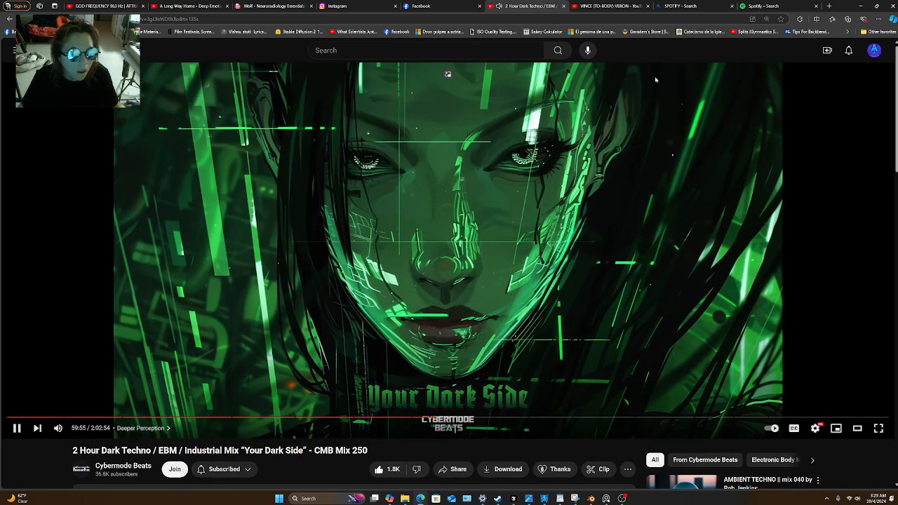
{"action": "left_click", "coordinate": [765, 6]}
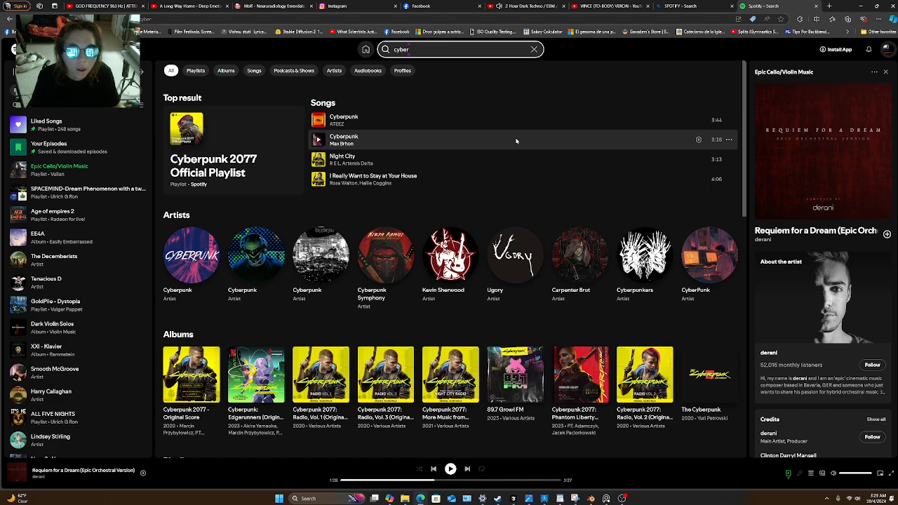
{"action": "type", "text": "mode bea"}
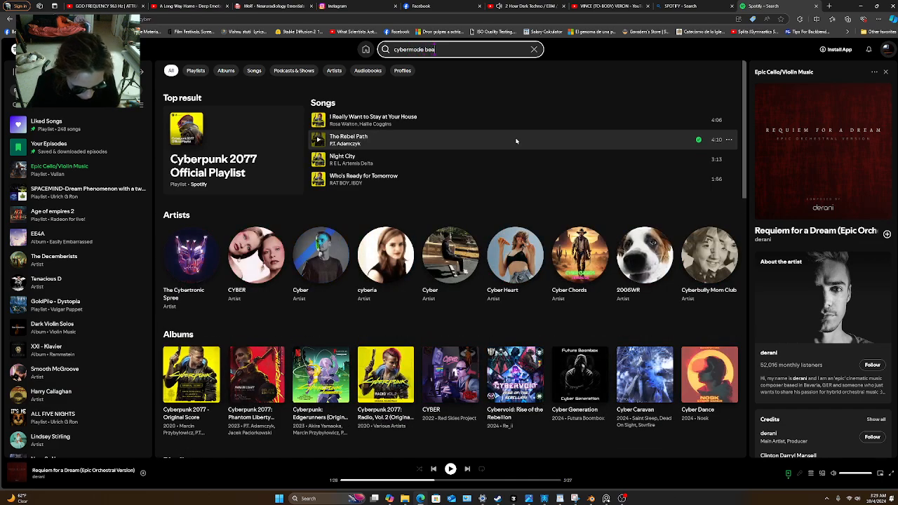
{"action": "type", "text": "ts"}
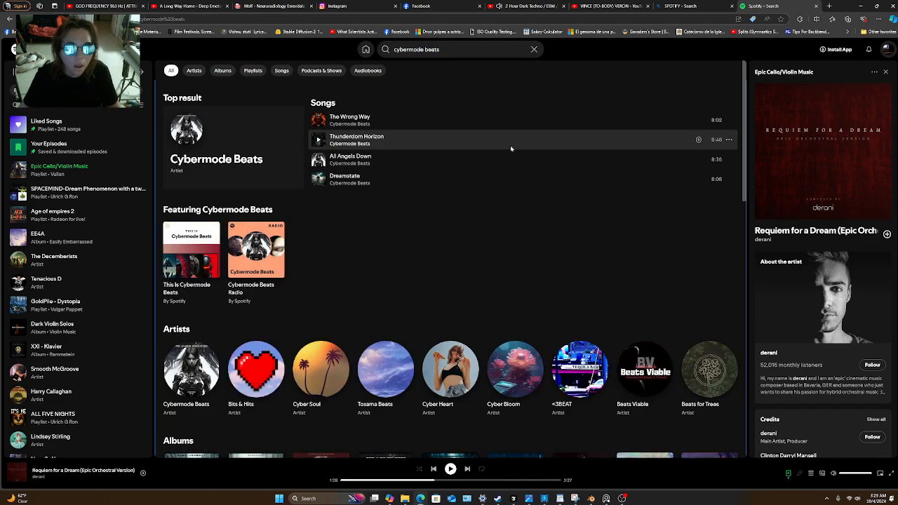
Recheck the title and channel of the YouTube mix, and return to the Spotify search results.
{"action": "left_click", "coordinate": [454, 49]}
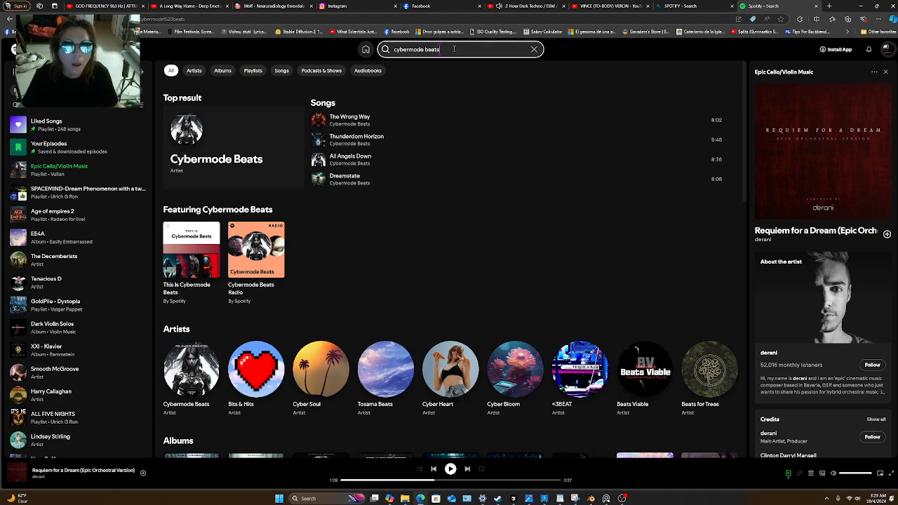
{"action": "left_click", "coordinate": [536, 5]}
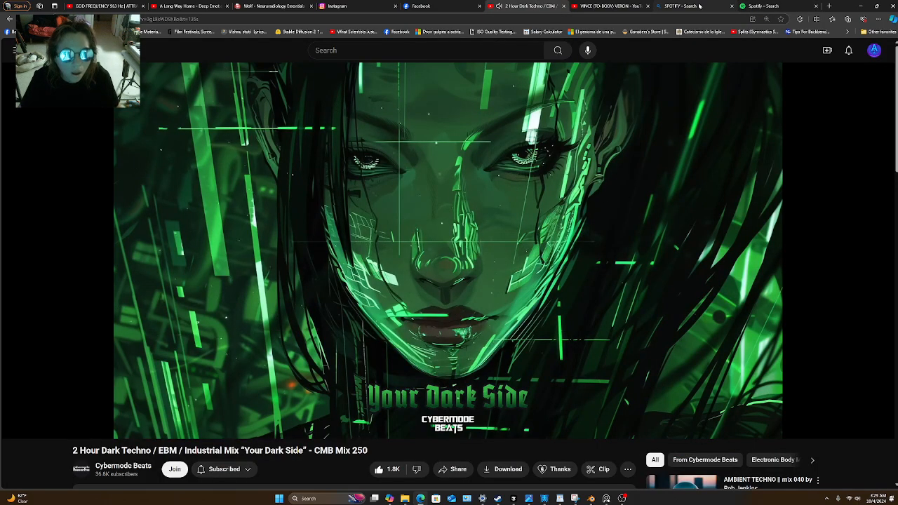
{"action": "left_click", "coordinate": [756, 5]}
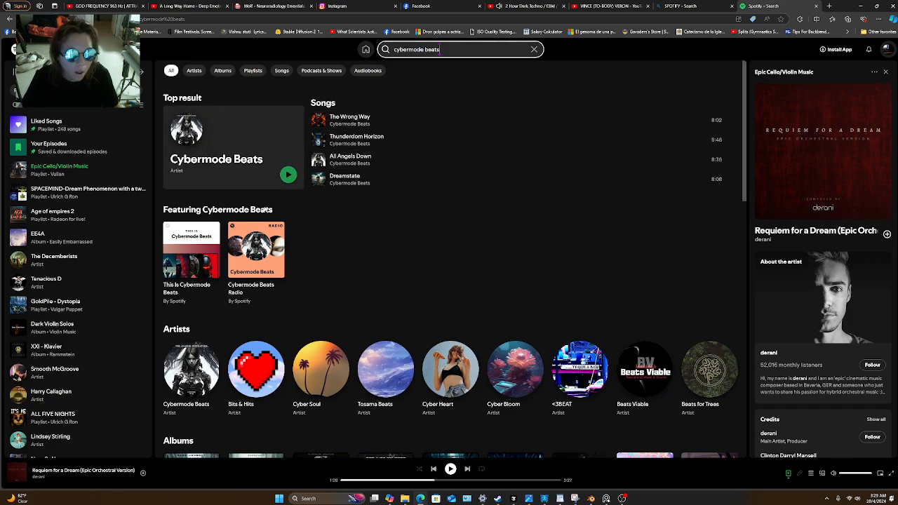
Open the Cybermode Beats artist page, expand its popular tracks and follow the artist.
{"action": "left_click", "coordinate": [195, 403]}
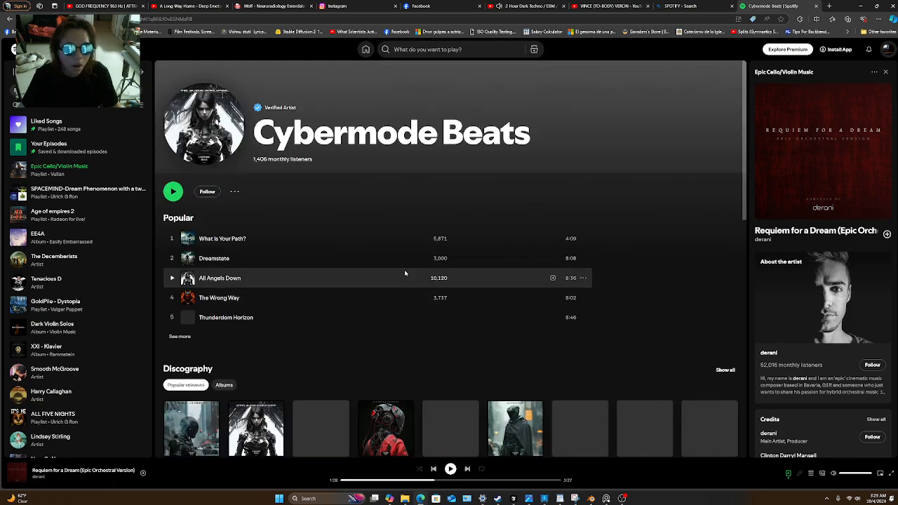
{"action": "scroll", "coordinate": [167, 220], "scroll_direction": "down", "scroll_amount": 3}
{"action": "left_click", "coordinate": [179, 231]}
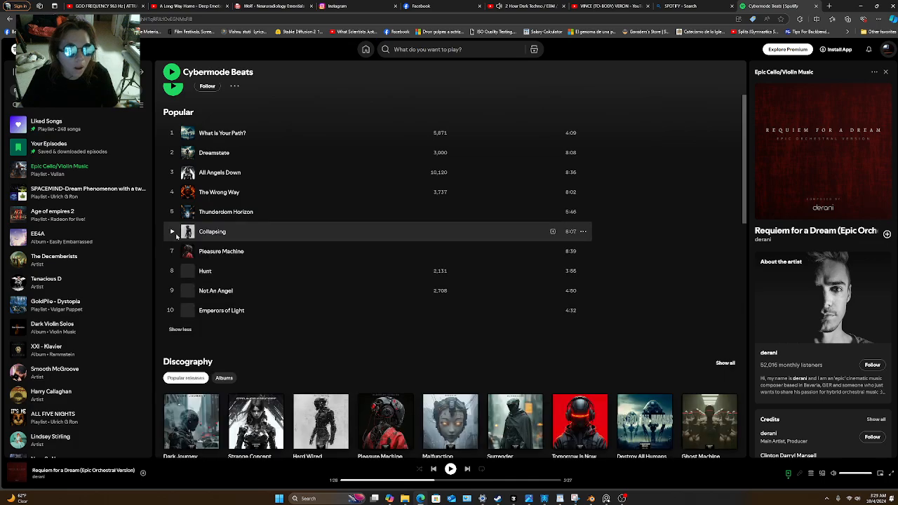
{"action": "scroll", "coordinate": [267, 231], "scroll_direction": "up", "scroll_amount": 3}
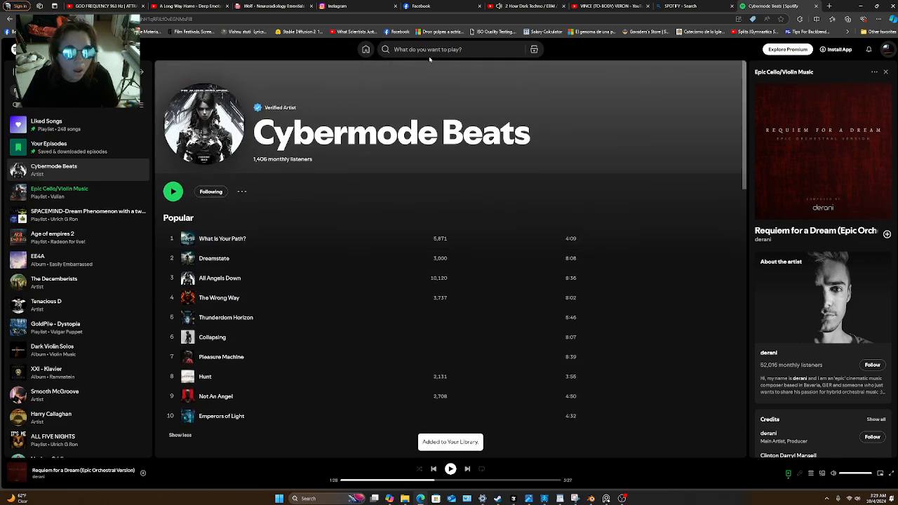
Search Spotify for "cyberpunk".
{"action": "left_click", "coordinate": [467, 46]}
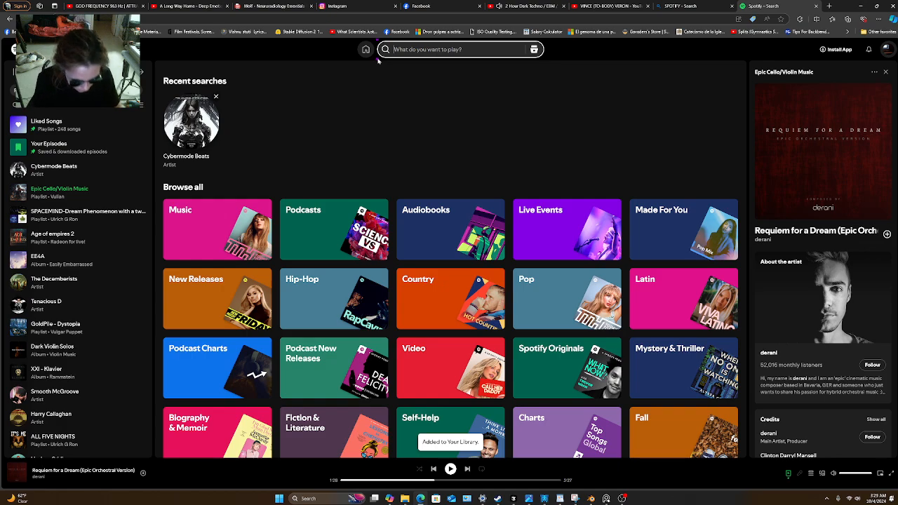
{"action": "type", "text": "cyberp"}
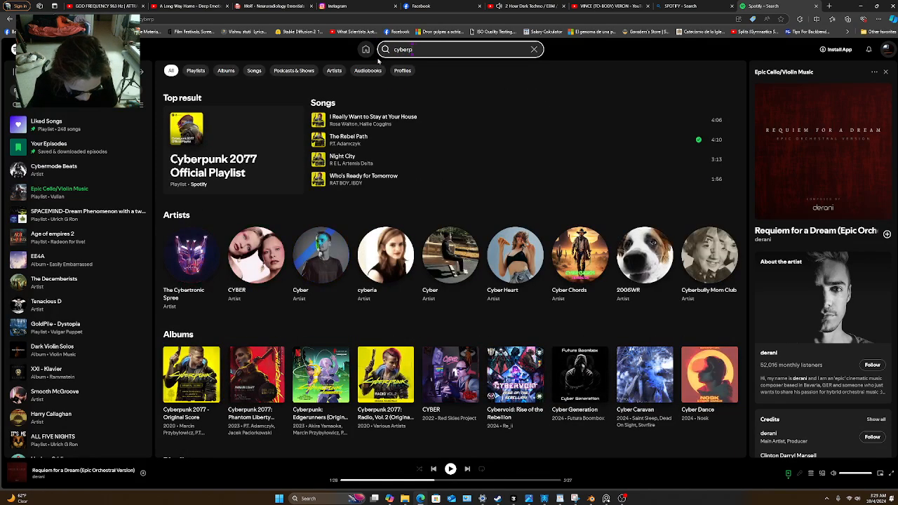
{"action": "type", "text": "unk"}
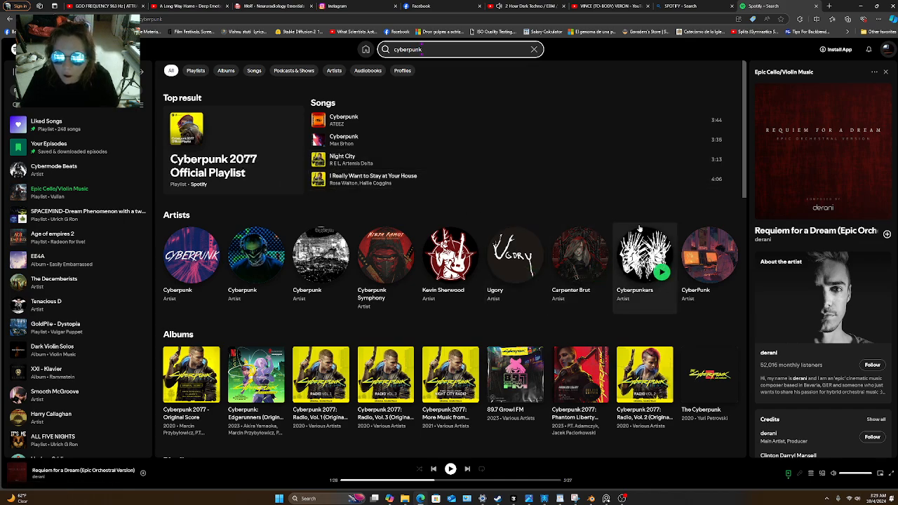
Switch back to Blender and examine the low-poly character's torso, arms and legs from several sides.
{"action": "left_click", "coordinate": [679, 5]}
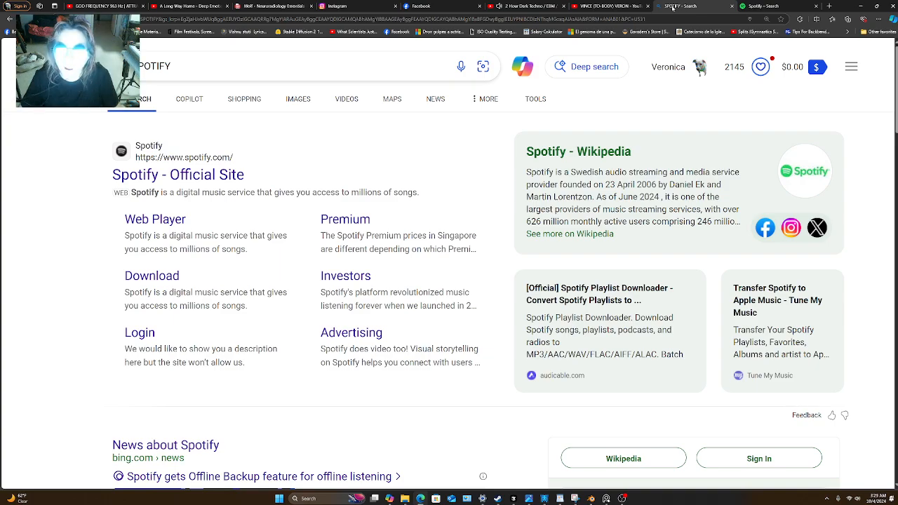
{"action": "left_click", "coordinate": [618, 7]}
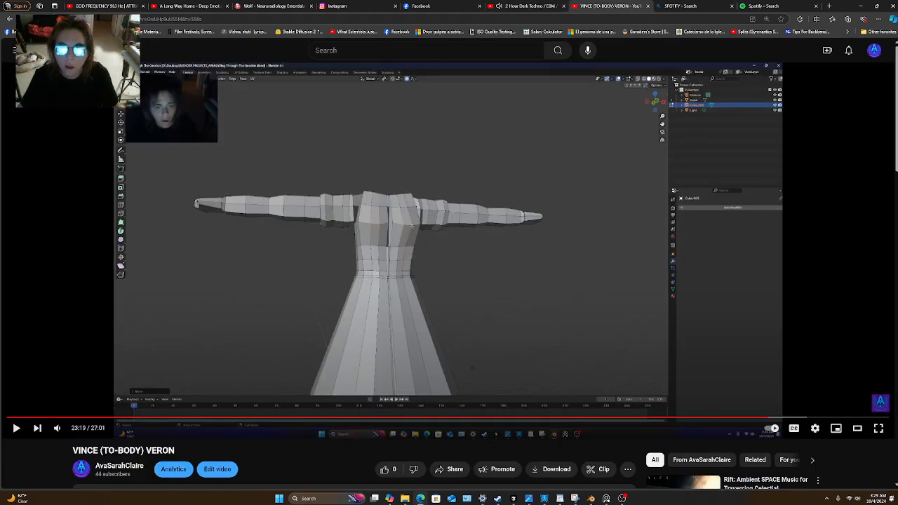
{"action": "left_click", "coordinate": [590, 499]}
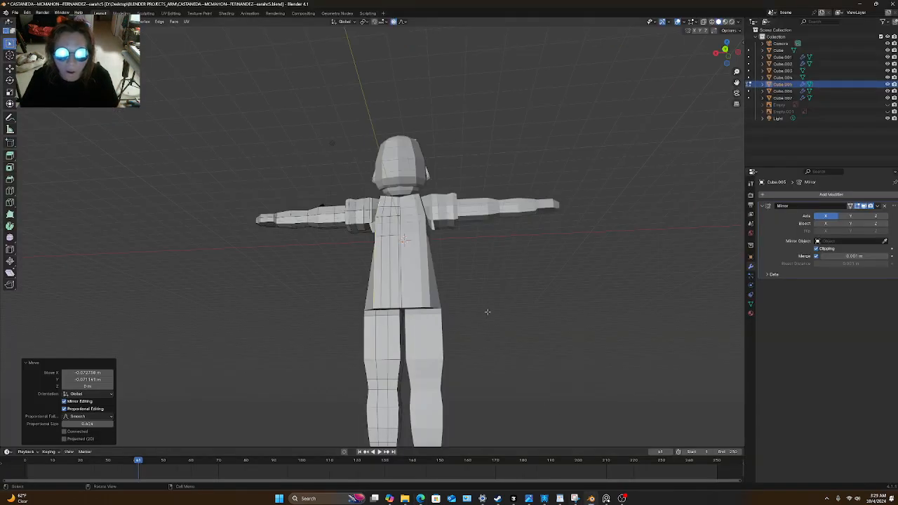
{"action": "middle_click_drag", "start_coordinate": [487, 311], "coordinate": [397, 344]}
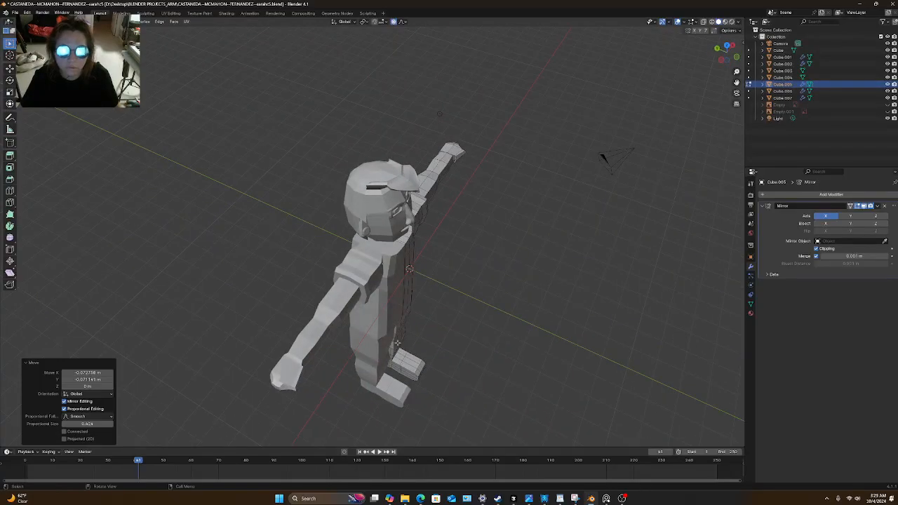
{"action": "scroll", "coordinate": [397, 343], "scroll_direction": "down", "scroll_amount": 4}
{"action": "scroll", "coordinate": [397, 343], "scroll_direction": "up", "scroll_amount": 10}
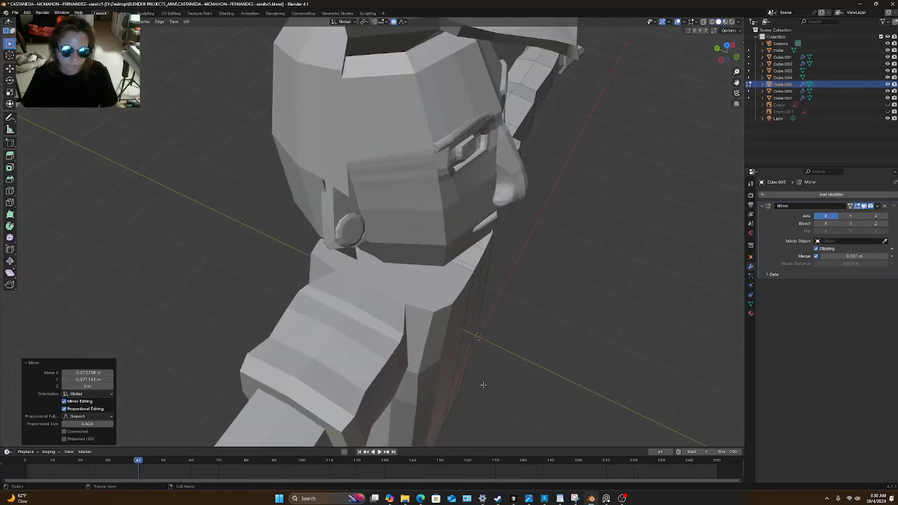
{"action": "middle_click_drag", "start_coordinate": [483, 385], "coordinate": [287, 327]}
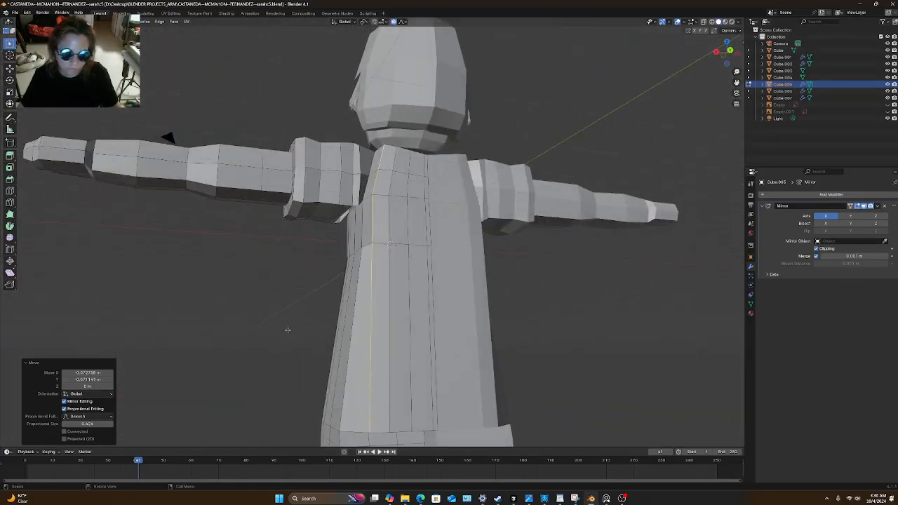
{"action": "scroll", "coordinate": [380, 319], "scroll_direction": "down", "scroll_amount": 3}
{"action": "scroll", "coordinate": [380, 319], "scroll_direction": "down", "scroll_amount": 5}
{"action": "middle_click_drag", "start_coordinate": [380, 319], "coordinate": [371, 286]}
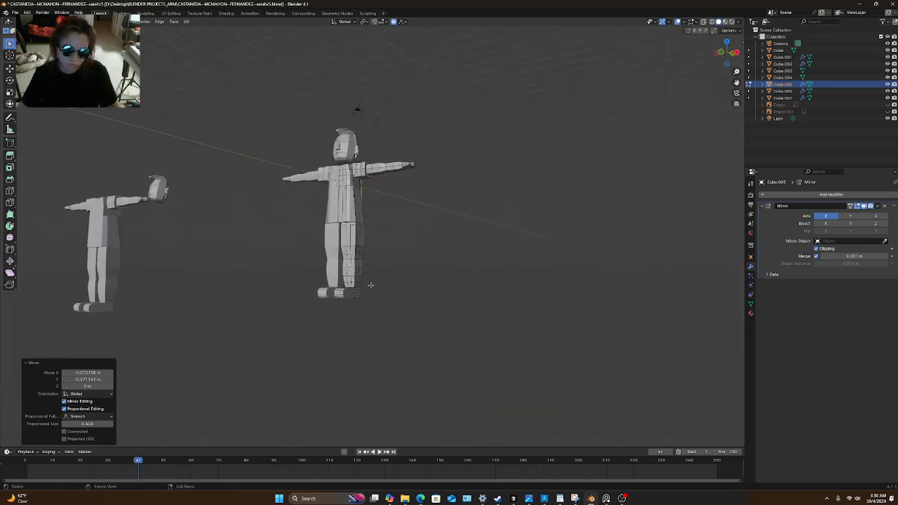
Move the leg's front outer vertical edge line inward by about -0.17 m in X and 0.22 m in Y, using the wireframe top view.
{"action": "scroll", "coordinate": [371, 286], "scroll_direction": "up", "scroll_amount": 5}
{"action": "left_click", "coordinate": [326, 255]}
{"action": "middle_click_drag", "start_coordinate": [327, 334], "coordinate": [350, 239]}
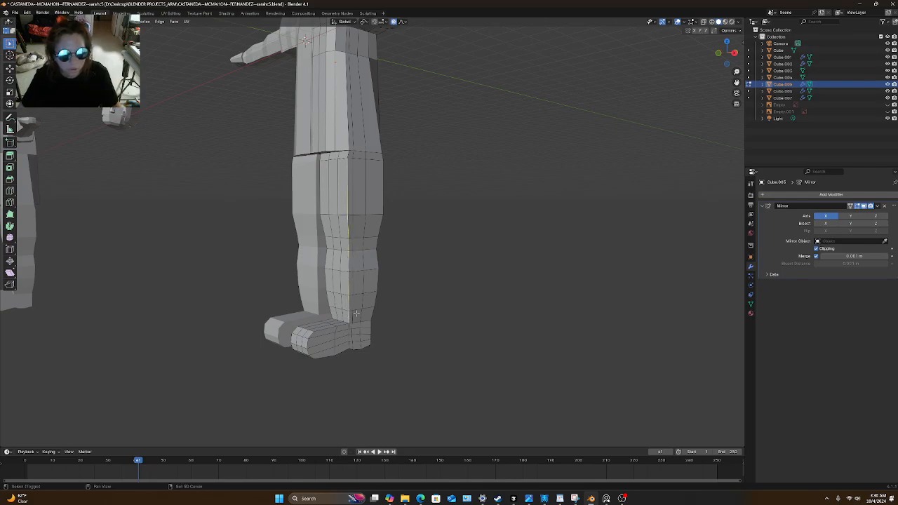
{"action": "middle_click_drag", "start_coordinate": [356, 314], "coordinate": [433, 316]}
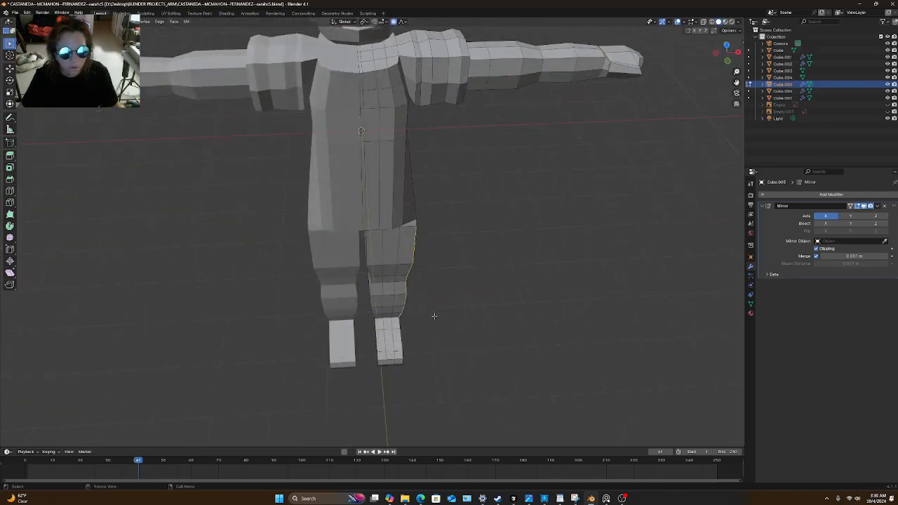
{"action": "key", "text": "KP_7"}
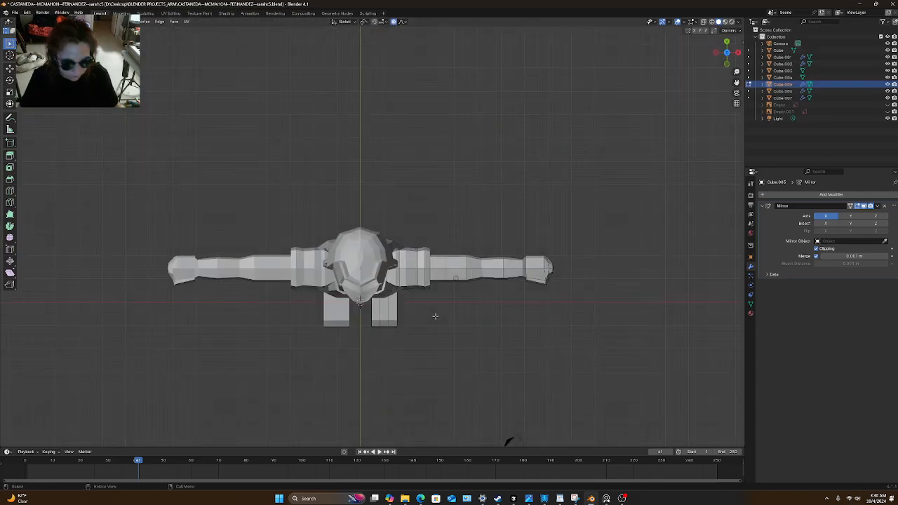
{"action": "key", "text": "z"}
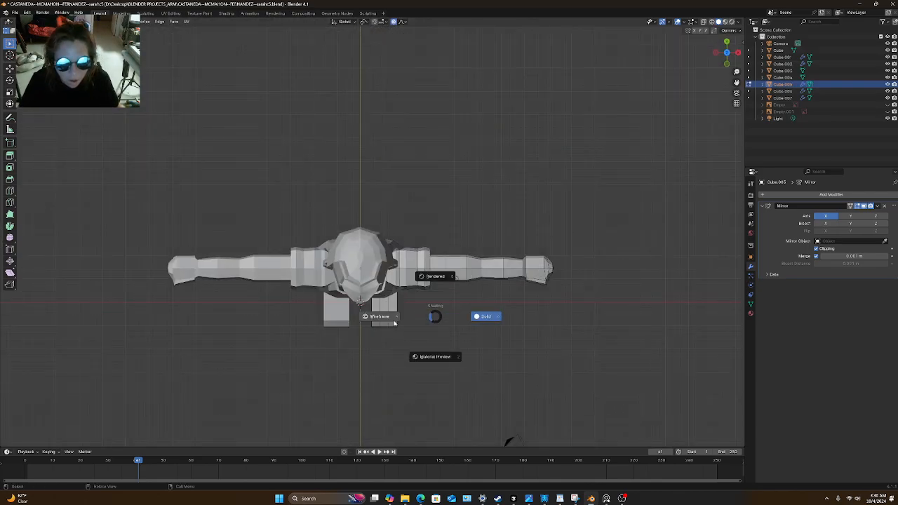
{"action": "left_click", "coordinate": [418, 309]}
{"action": "scroll", "coordinate": [417, 304], "scroll_direction": "up", "scroll_amount": 3}
{"action": "scroll", "coordinate": [417, 304], "scroll_direction": "up", "scroll_amount": 4}
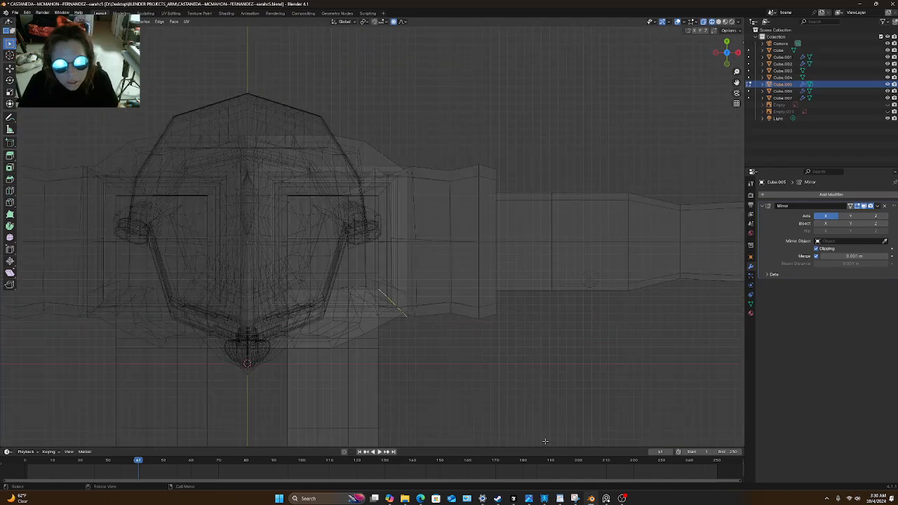
{"action": "key", "text": "g"}
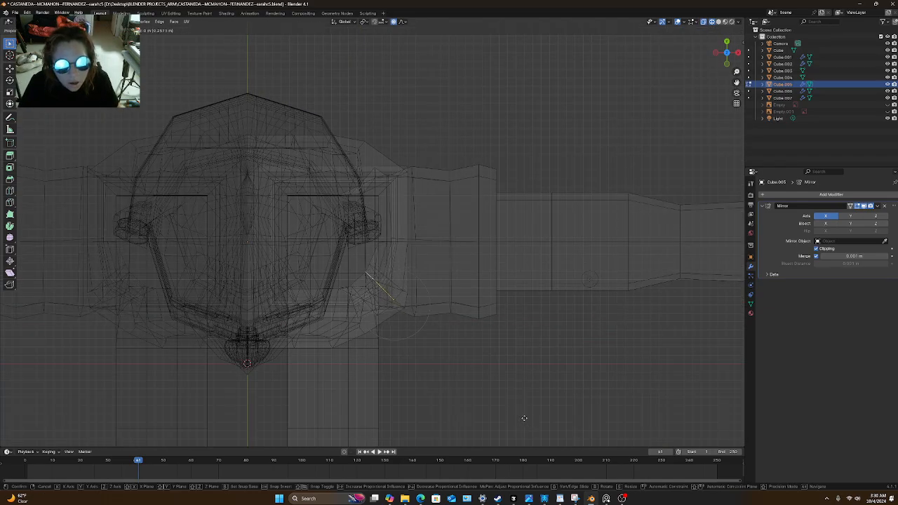
{"action": "left_click", "coordinate": [523, 417]}
Return the viewport to solid shading with the whole character in view.
{"action": "middle_click_drag", "start_coordinate": [498, 411], "coordinate": [465, 337]}
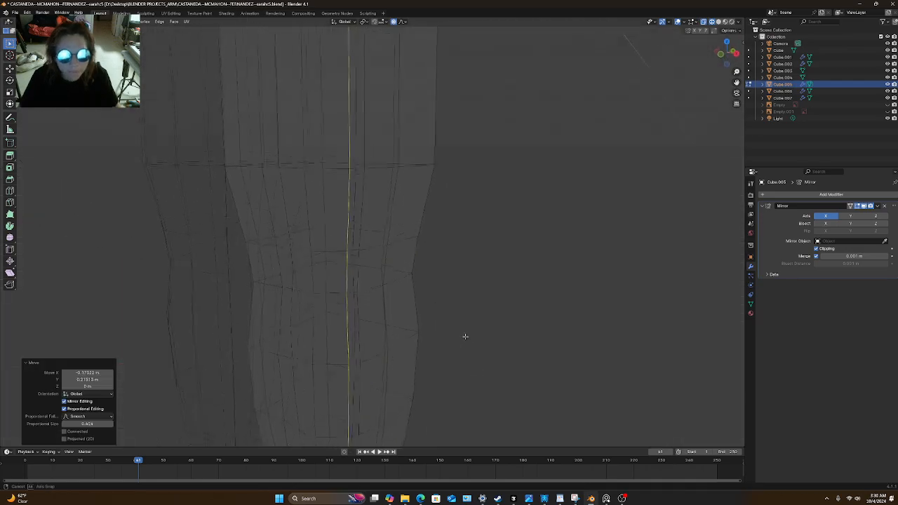
{"action": "scroll", "coordinate": [464, 333], "scroll_direction": "down", "scroll_amount": 8}
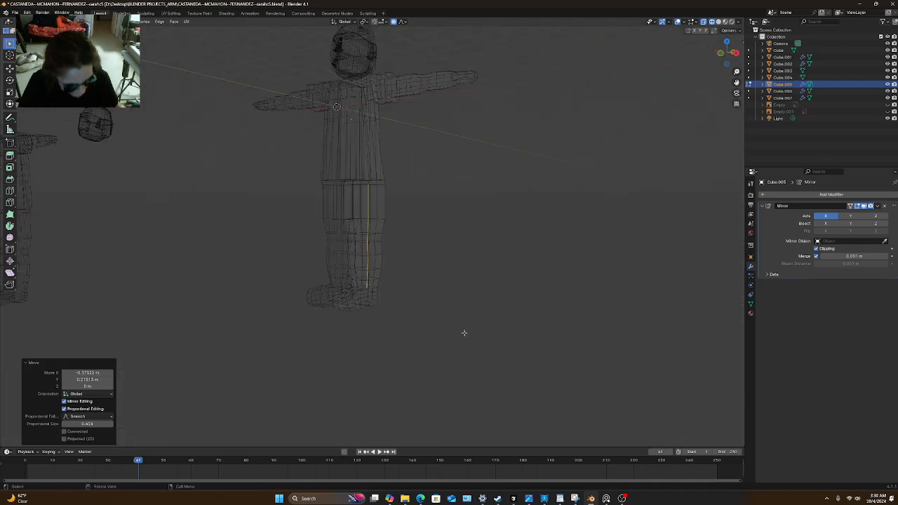
{"action": "key", "text": "z"}
{"action": "left_click", "coordinate": [514, 333]}
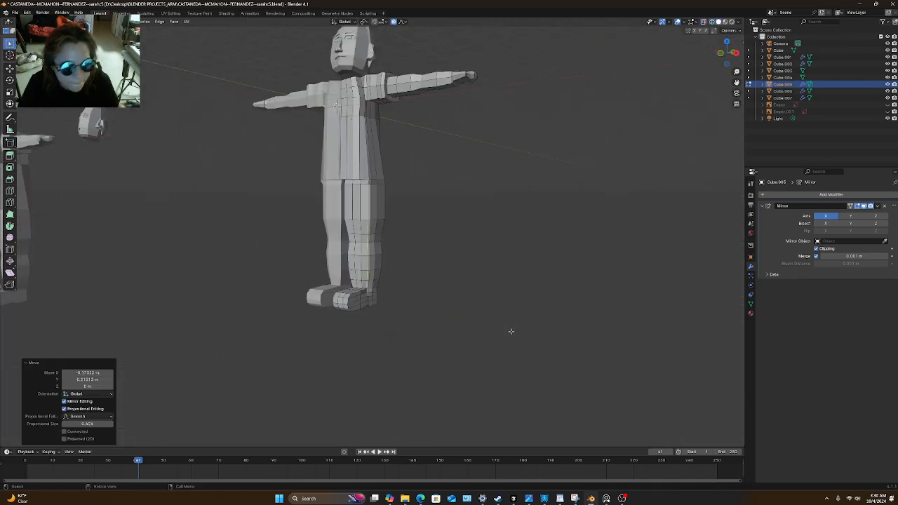
Move the leg's front inner vertical edge line, ankle to hip, by about 0.23 m in X and 0.2 m in Y in wireframe top view.
{"action": "mouse_move", "coordinate": [416, 314]}
{"action": "middle_mouse_down"}
{"action": "mouse_move", "coordinate": [408, 297]}
{"action": "mouse_move", "coordinate": [457, 297]}
{"action": "mouse_move", "coordinate": [416, 301]}
{"action": "middle_mouse_up"}
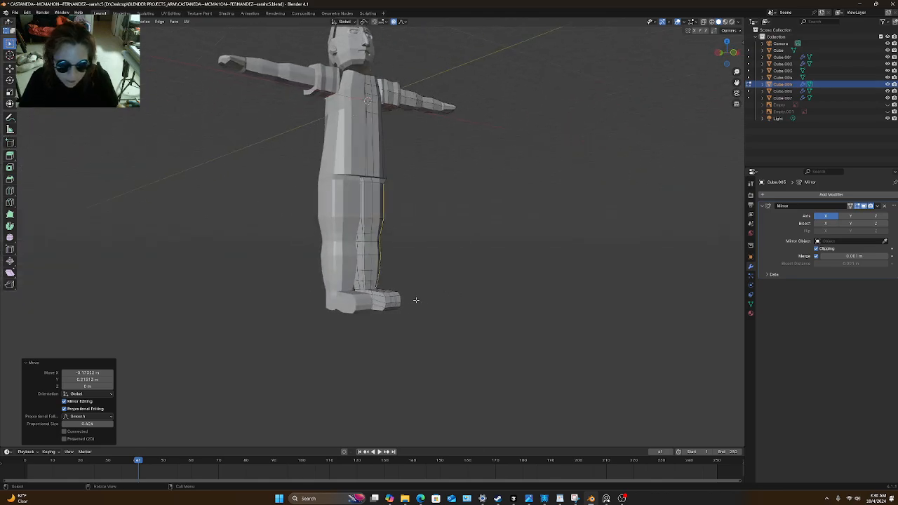
{"action": "scroll", "coordinate": [398, 300], "scroll_direction": "up", "scroll_amount": 3}
{"action": "scroll", "coordinate": [398, 300], "scroll_direction": "up", "scroll_amount": 2}
{"action": "middle_click_drag", "start_coordinate": [405, 354], "coordinate": [419, 323], "text": "shift"}
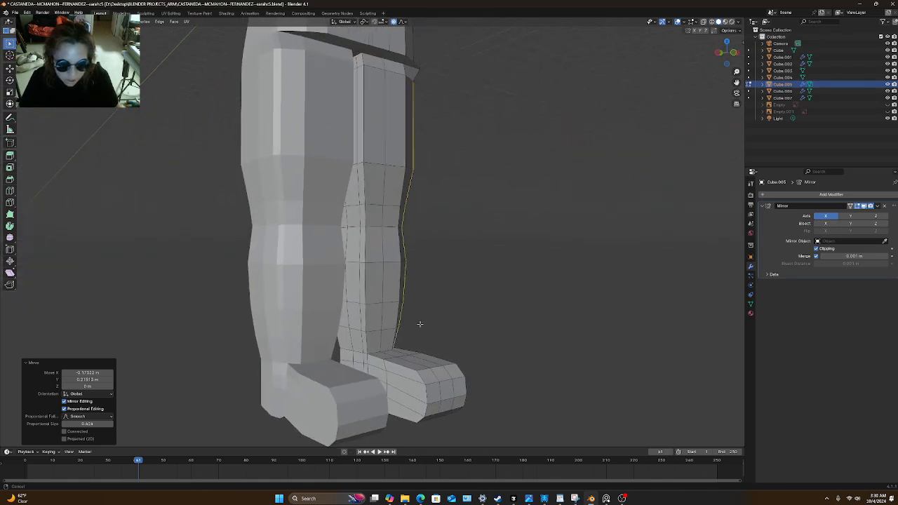
{"action": "left_click", "coordinate": [367, 344]}
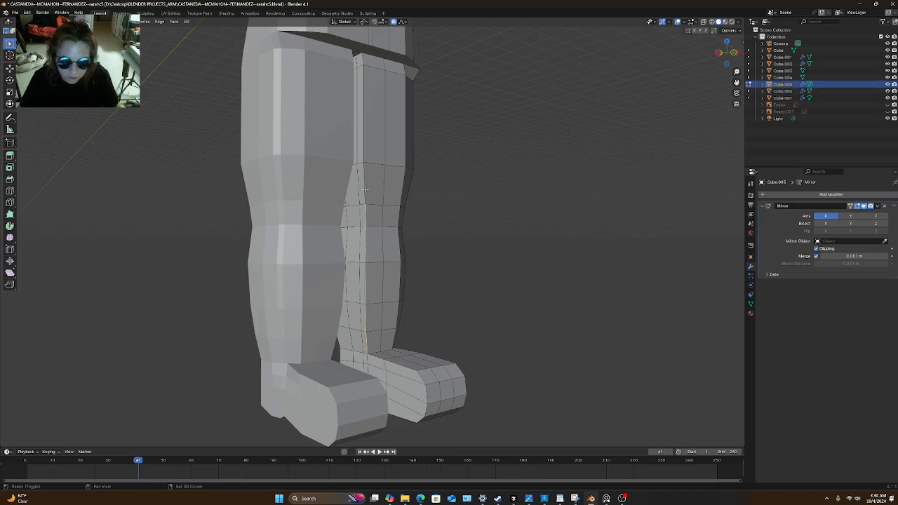
{"action": "left_click", "coordinate": [367, 142], "text": "shift"}
{"action": "middle_click_drag", "start_coordinate": [366, 141], "coordinate": [398, 133]}
{"action": "key", "text": "KP_7"}
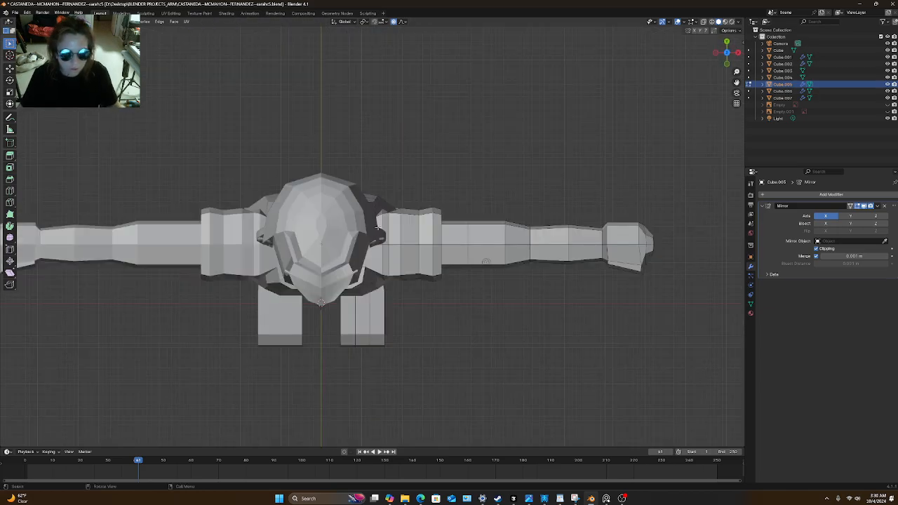
{"action": "key", "text": "z"}
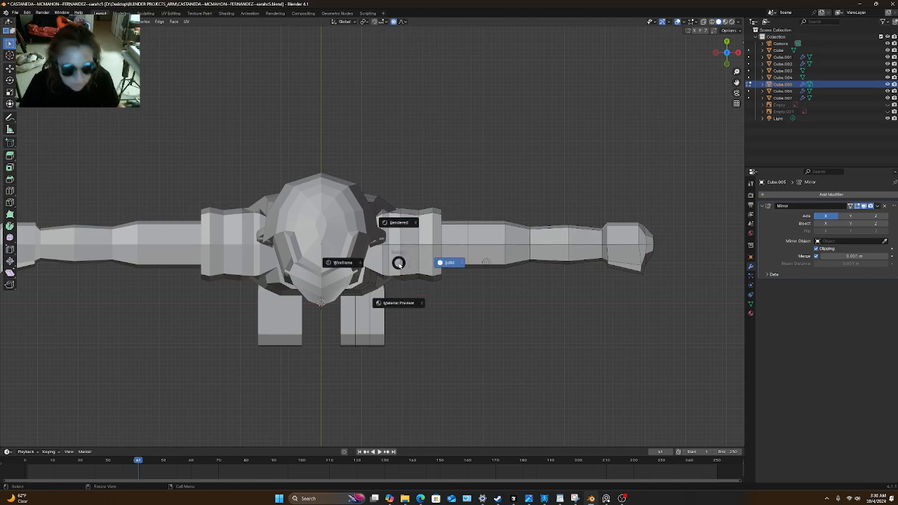
{"action": "left_click", "coordinate": [343, 263]}
{"action": "scroll", "coordinate": [344, 272], "scroll_direction": "up", "scroll_amount": 5}
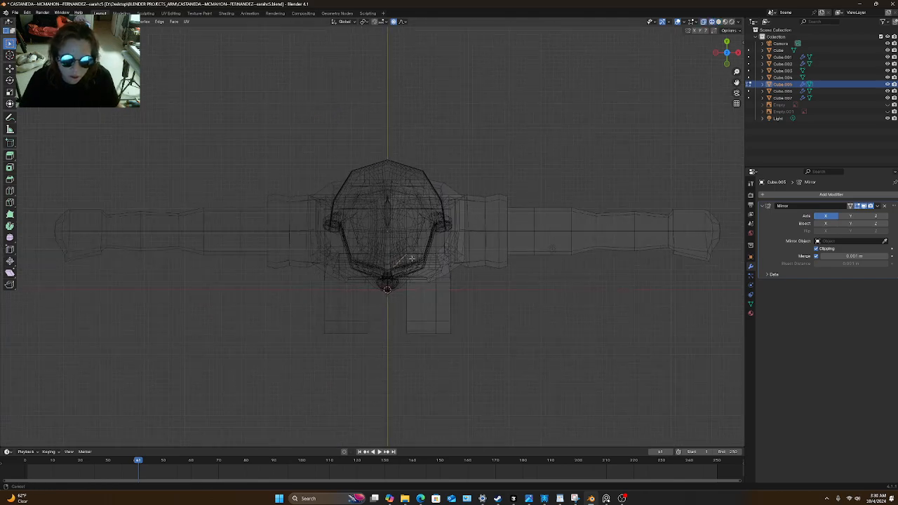
{"action": "middle_click_drag", "start_coordinate": [525, 258], "coordinate": [463, 279], "text": "shift"}
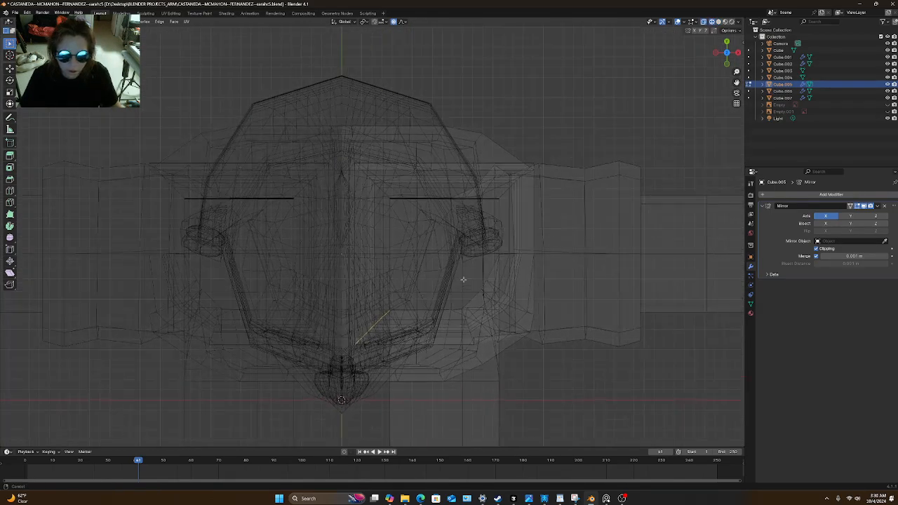
{"action": "key", "text": "g"}
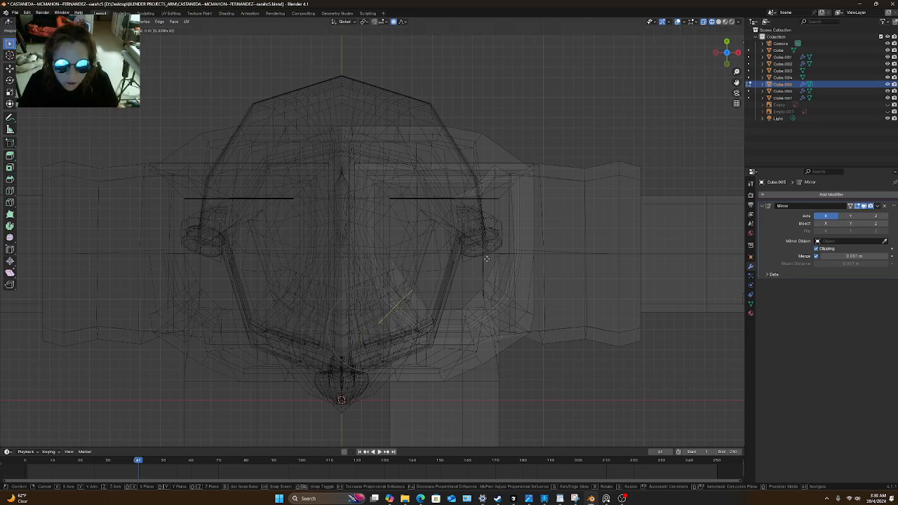
{"action": "left_click", "coordinate": [487, 259]}
Inspect the reshaped leg from the front and switch the viewport back to solid shading.
{"action": "scroll", "coordinate": [479, 280], "scroll_direction": "down", "scroll_amount": 4}
{"action": "middle_click_drag", "start_coordinate": [465, 316], "coordinate": [454, 225]}
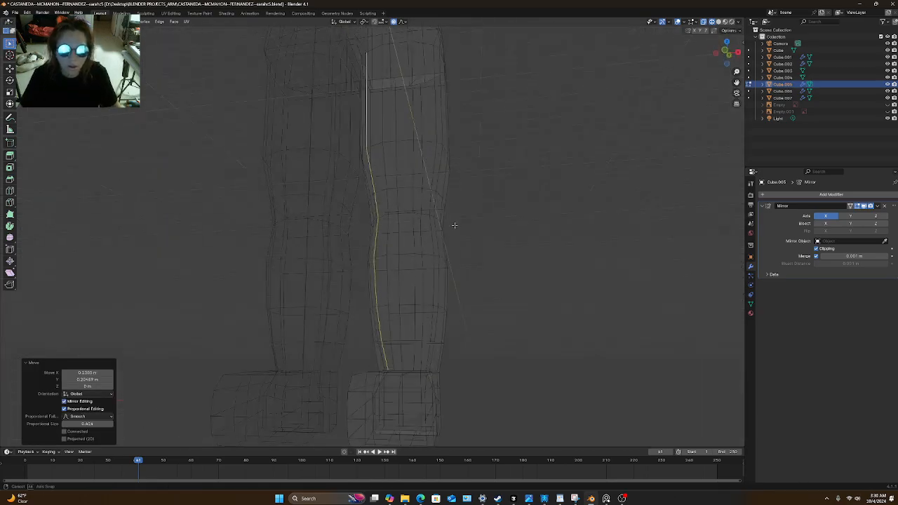
{"action": "key", "text": "z"}
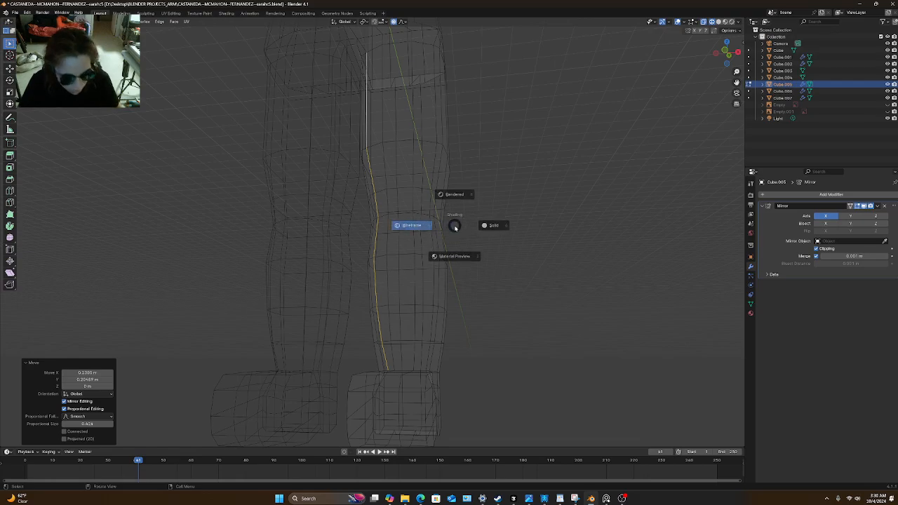
{"action": "left_click", "coordinate": [496, 225]}
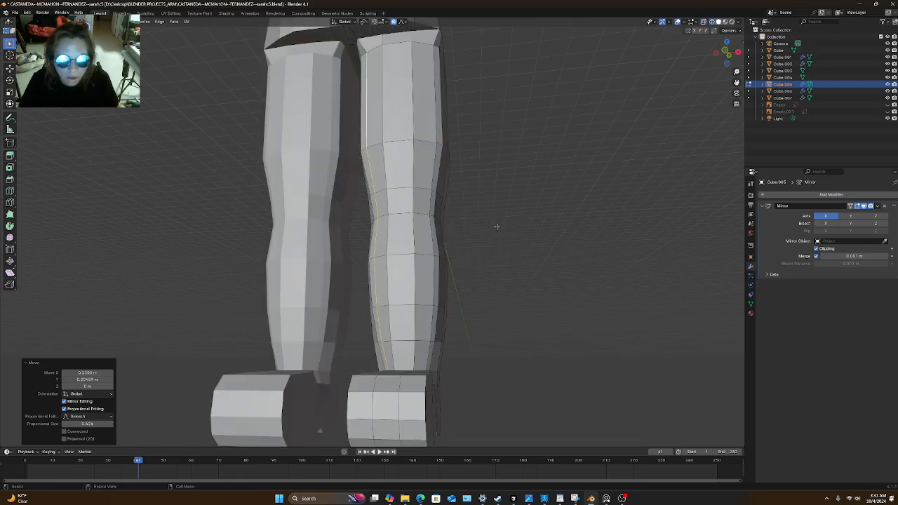
Move the leg's back outer vertical edge line, ankle to hip, by about -0.2 m in X and -0.26 m in Y in bottom view.
{"action": "mouse_move", "coordinate": [497, 226]}
{"action": "middle_mouse_down"}
{"action": "mouse_move", "coordinate": [521, 281]}
{"action": "mouse_move", "coordinate": [393, 310]}
{"action": "mouse_move", "coordinate": [360, 295]}
{"action": "mouse_move", "coordinate": [357, 283]}
{"action": "middle_mouse_up"}
{"action": "scroll", "coordinate": [521, 282], "scroll_direction": "down", "scroll_amount": 4}
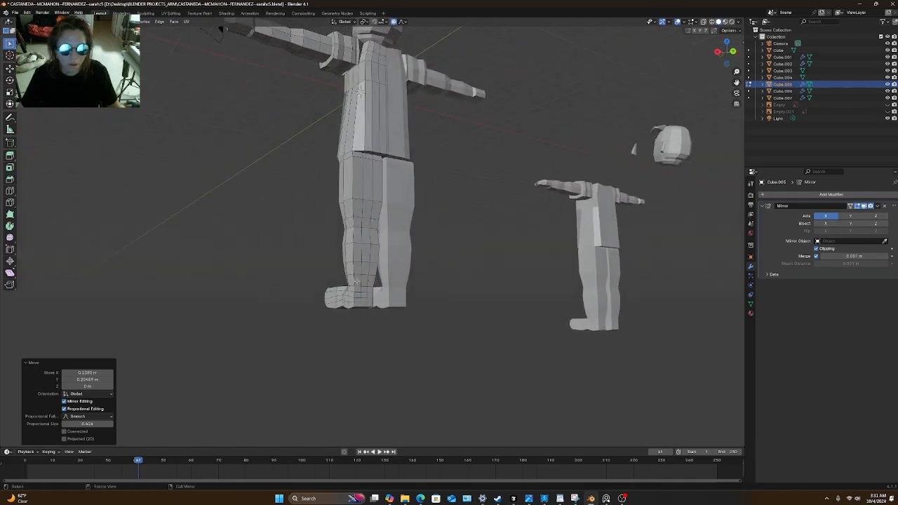
{"action": "scroll", "coordinate": [342, 311], "scroll_direction": "up", "scroll_amount": 2}
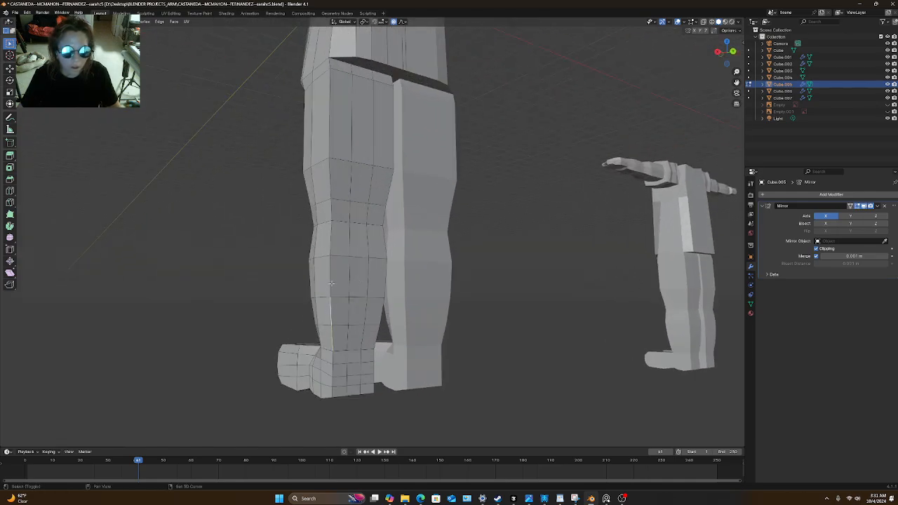
{"action": "left_click", "coordinate": [330, 146], "text": "shift"}
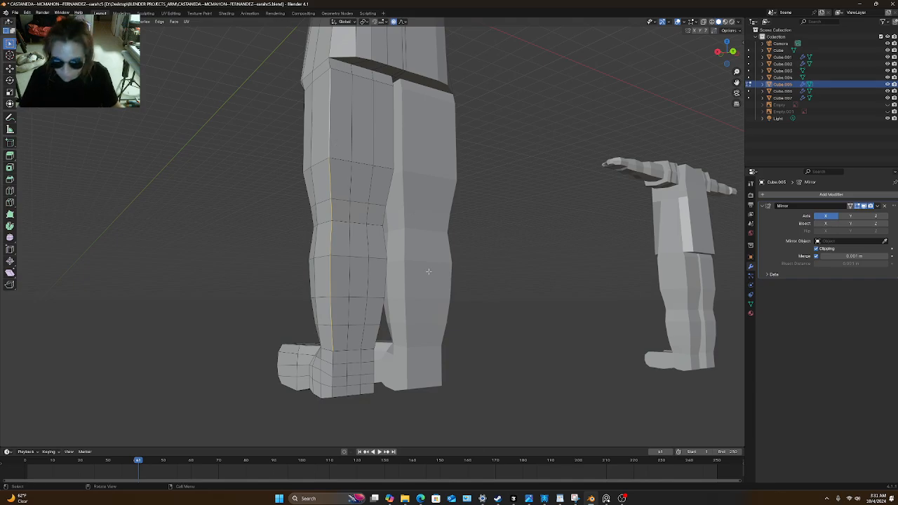
{"action": "key", "text": "ctrl+KP_7"}
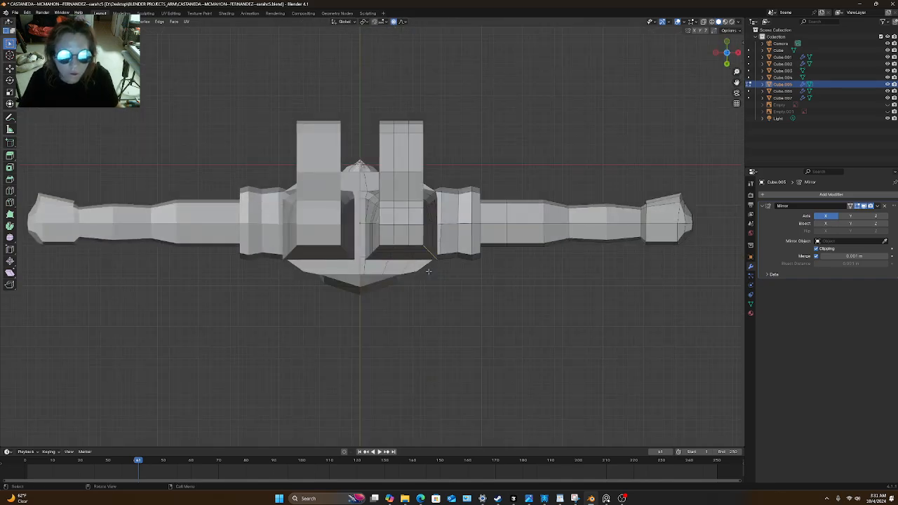
{"action": "scroll", "coordinate": [428, 271], "scroll_direction": "up", "scroll_amount": 3}
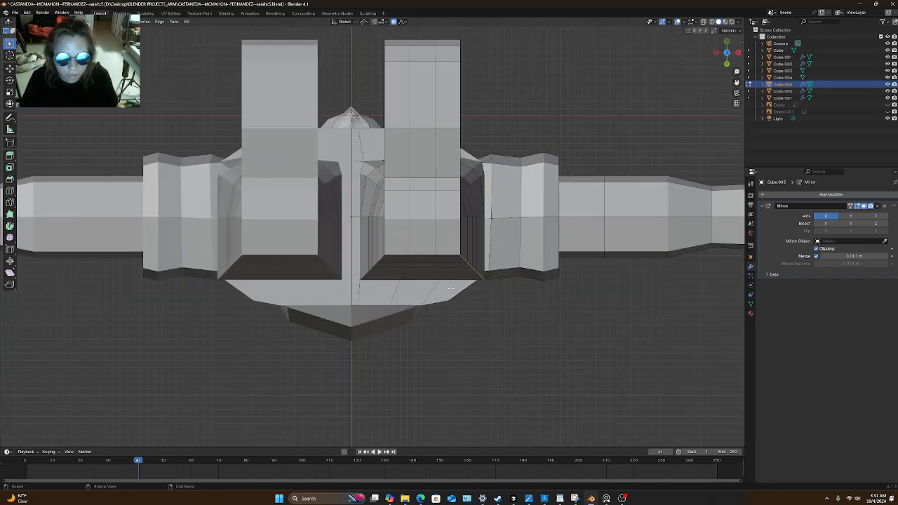
{"action": "key", "text": "g"}
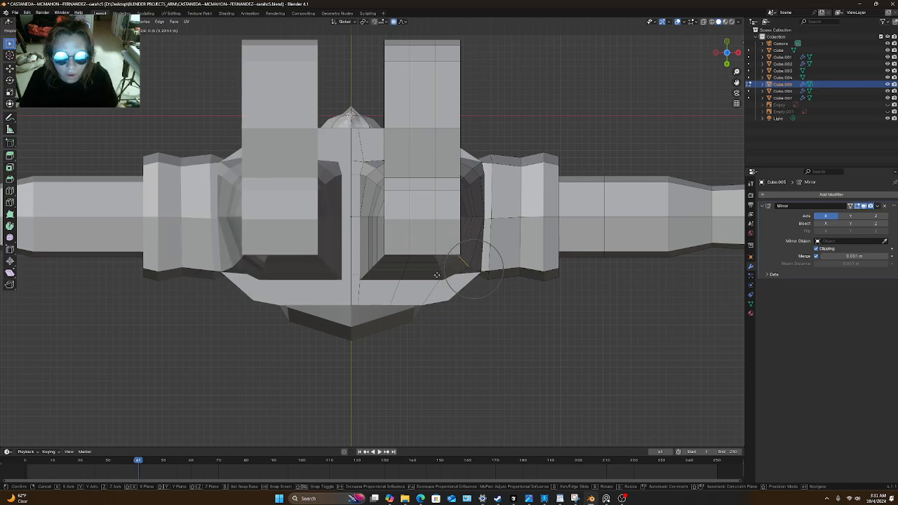
{"action": "left_click", "coordinate": [438, 270]}
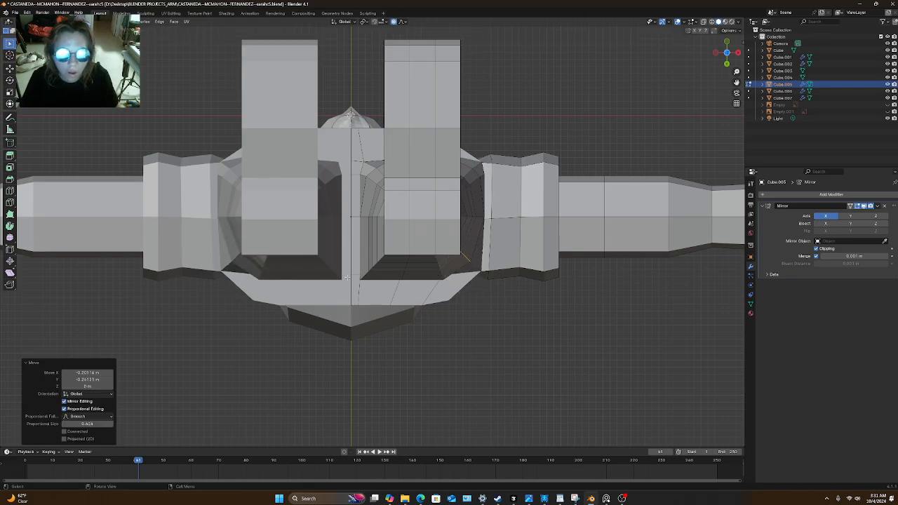
Move the leg's back inner vertical edge line by about 0.12 m in X and -0.31 m in Y in bottom view.
{"action": "middle_click_drag", "start_coordinate": [346, 277], "coordinate": [365, 194]}
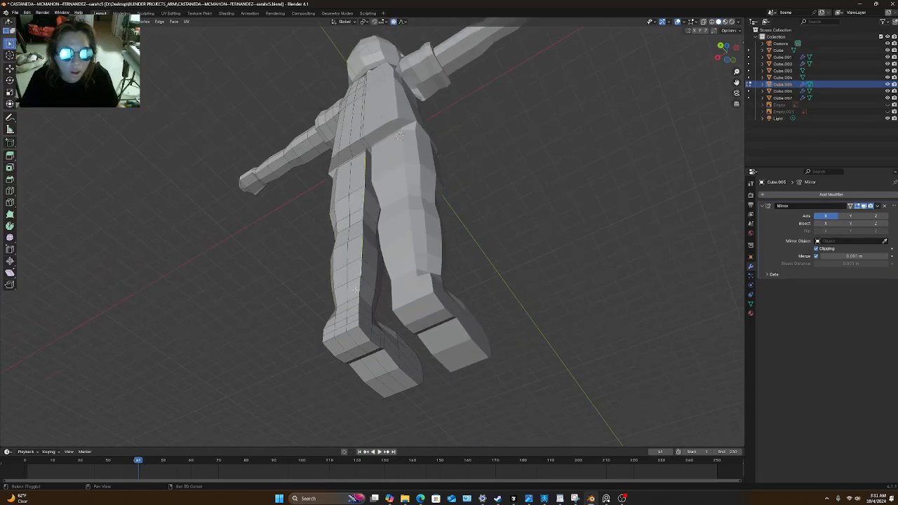
{"action": "middle_click_drag", "start_coordinate": [369, 290], "coordinate": [424, 269]}
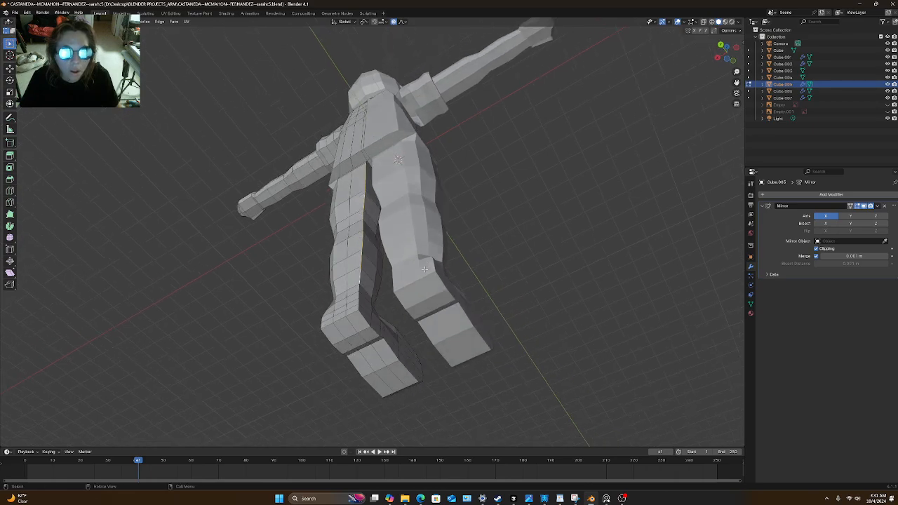
{"action": "scroll", "coordinate": [425, 268], "scroll_direction": "up", "scroll_amount": 2}
{"action": "key", "text": "ctrl+KP_7"}
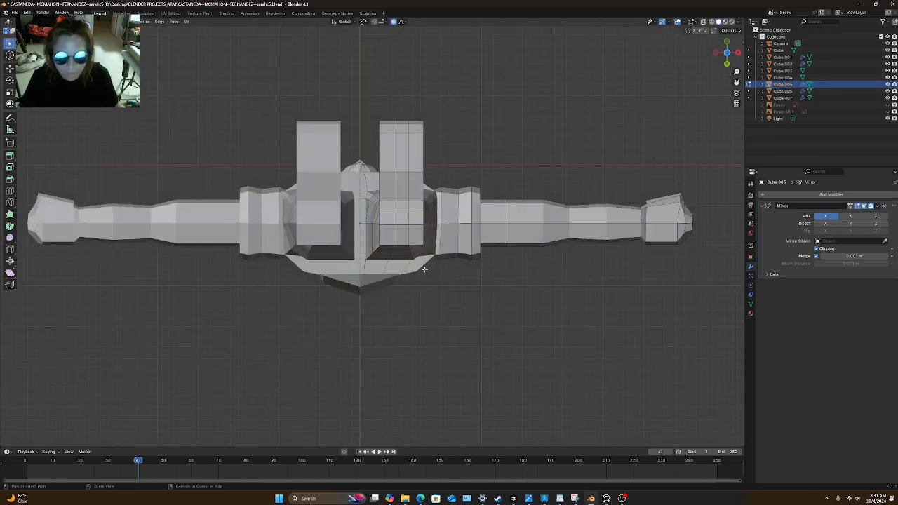
{"action": "scroll", "coordinate": [424, 260], "scroll_direction": "up", "scroll_amount": 3}
{"action": "scroll", "coordinate": [425, 260], "scroll_direction": "up", "scroll_amount": 1}
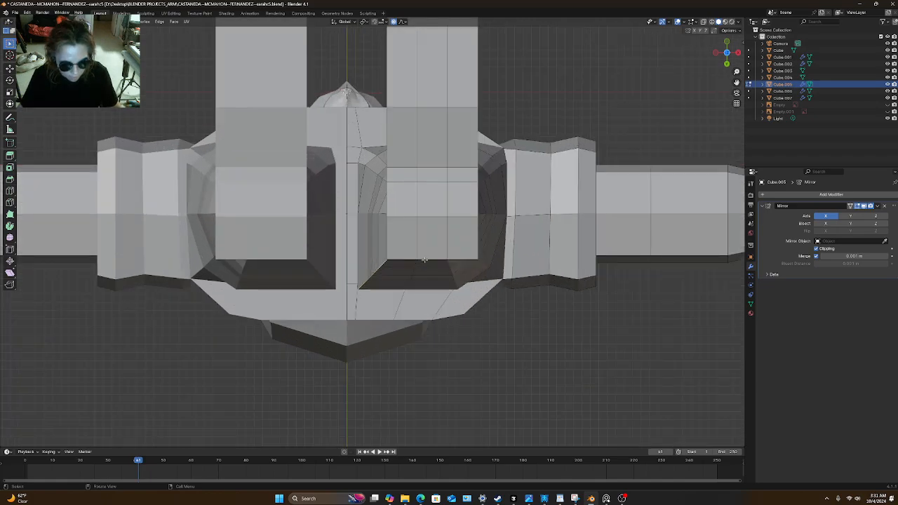
{"action": "key", "text": "g"}
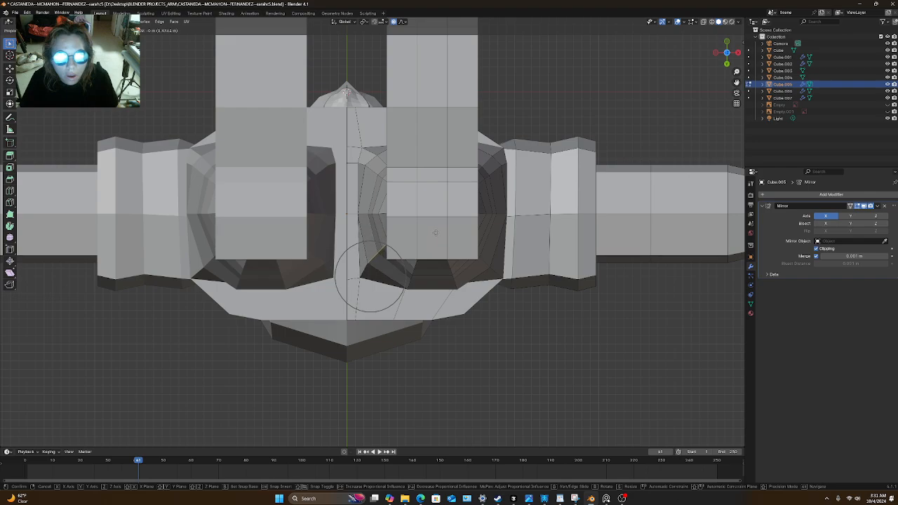
{"action": "left_click", "coordinate": [435, 232]}
Inspect the whole character with its reshaped legs from the front and at an angle.
{"action": "scroll", "coordinate": [461, 225], "scroll_direction": "down", "scroll_amount": 9}
{"action": "middle_click_drag", "start_coordinate": [453, 207], "coordinate": [451, 302]}
{"action": "middle_click_drag", "start_coordinate": [446, 170], "coordinate": [460, 247]}
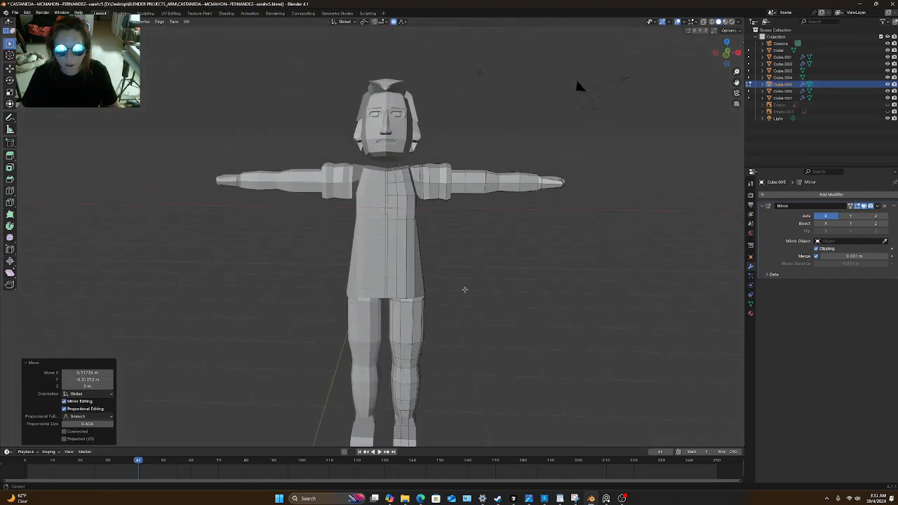
{"action": "scroll", "coordinate": [460, 246], "scroll_direction": "up", "scroll_amount": 4}
{"action": "scroll", "coordinate": [460, 247], "scroll_direction": "down", "scroll_amount": 4}
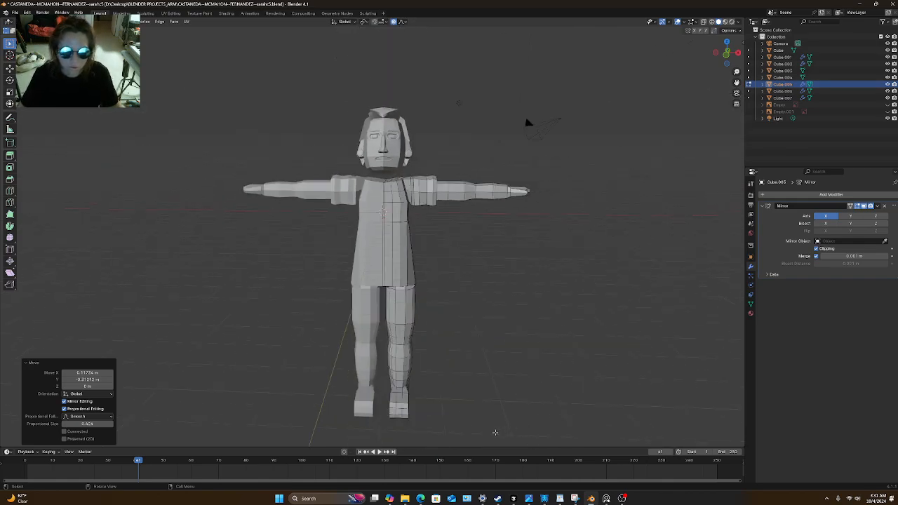
{"action": "scroll", "coordinate": [491, 330], "scroll_direction": "down", "scroll_amount": 2}
{"action": "middle_click_drag", "start_coordinate": [491, 330], "coordinate": [451, 301]}
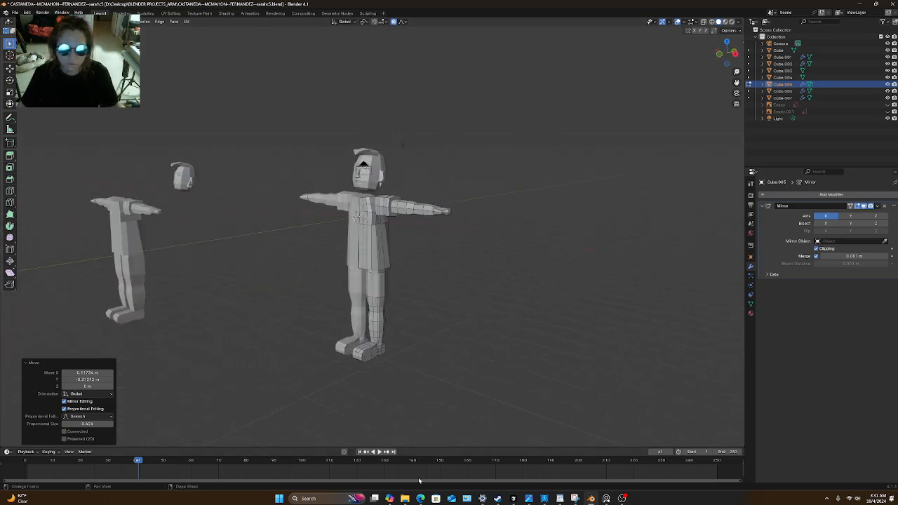
Switch to the web browser and bring up the "2 Hour Dark Techno / EBM / Industrial Mix" video.
{"action": "left_click", "coordinate": [420, 498]}
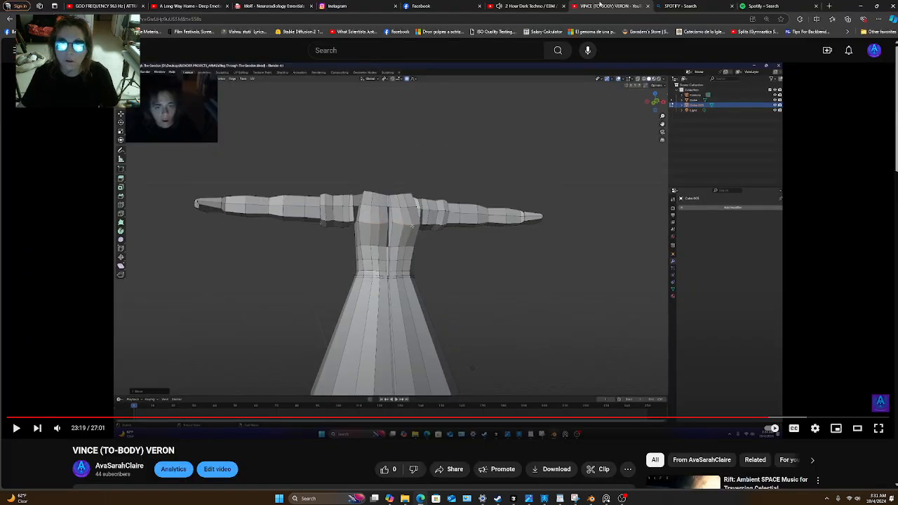
{"action": "left_click", "coordinate": [523, 6]}
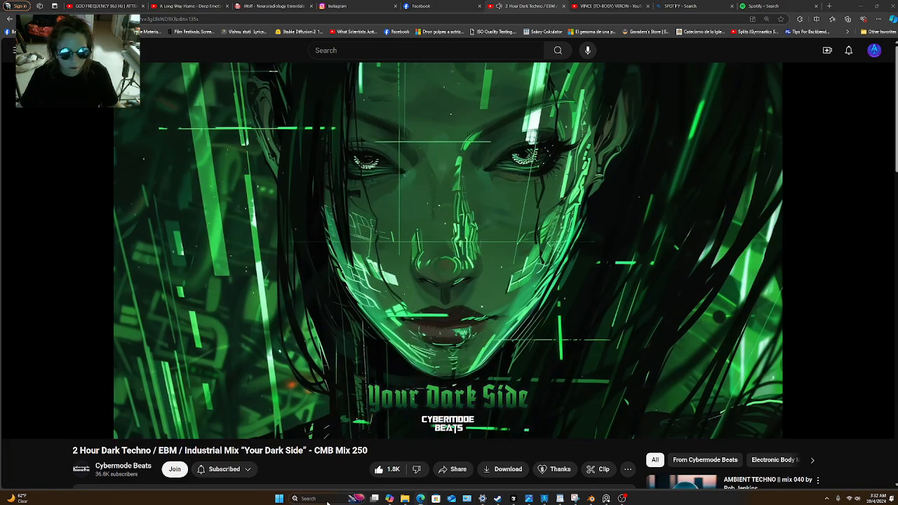
Launch Scrivener and start a new project from the Blank template.
{"action": "left_click", "coordinate": [327, 499]}
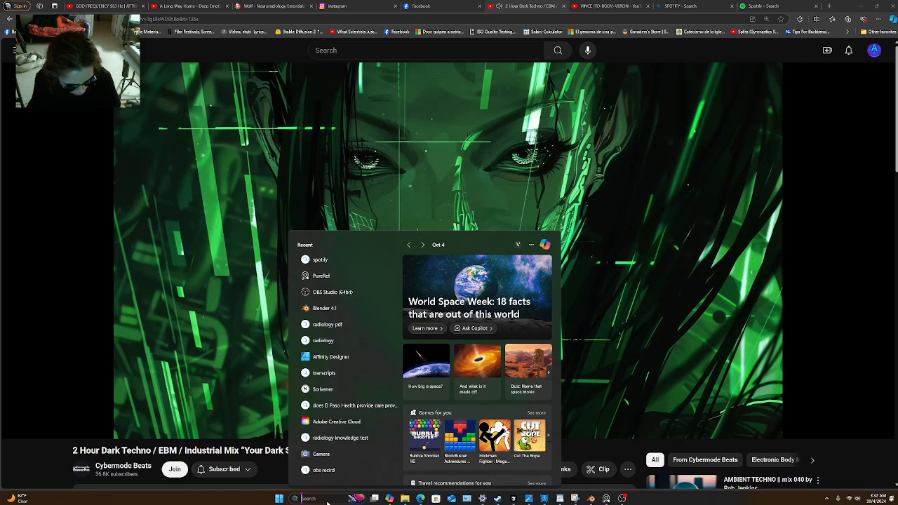
{"action": "type", "text": "scrivener"}
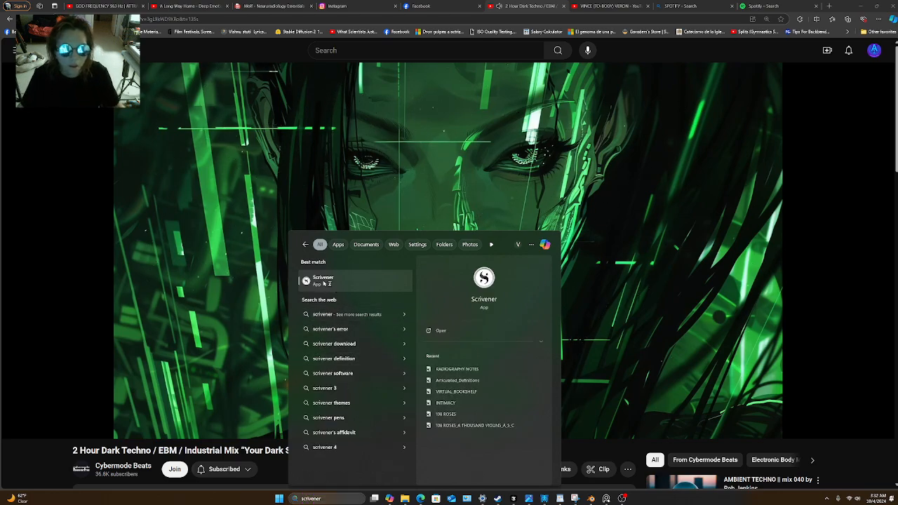
{"action": "key", "text": "Return"}
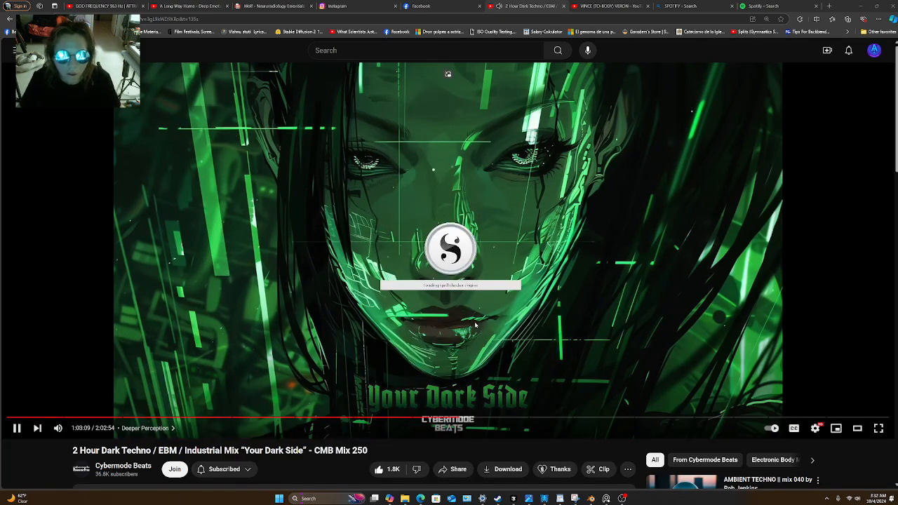
{"action": "left_click", "coordinate": [305, 251]}
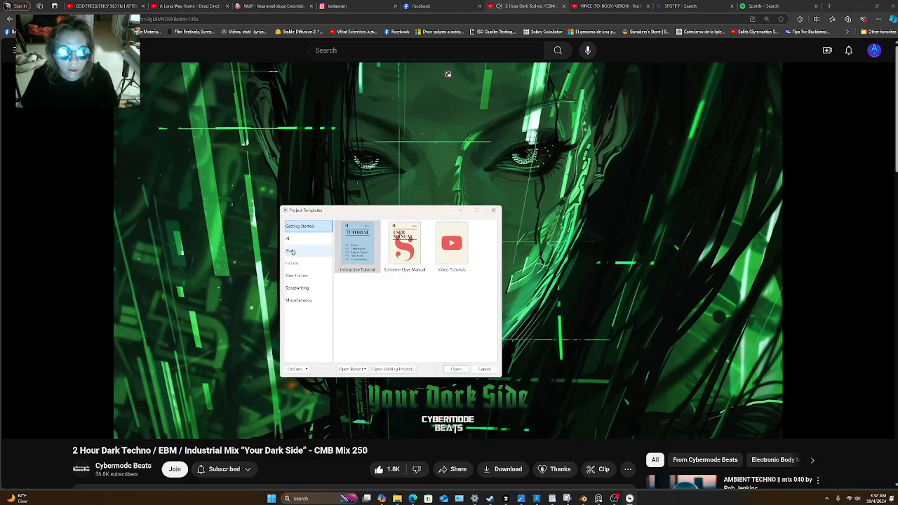
{"action": "left_click", "coordinate": [354, 246]}
{"action": "left_click", "coordinate": [354, 246]}
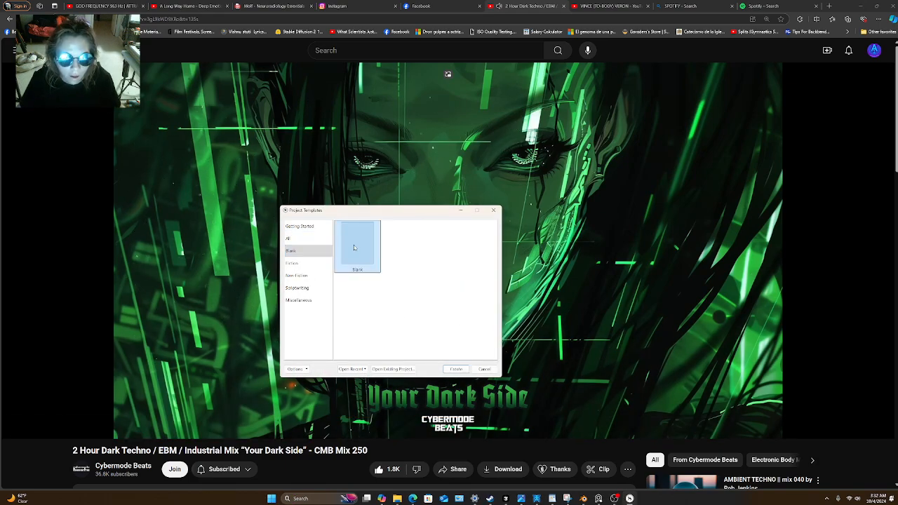
{"action": "double_click", "coordinate": [353, 245]}
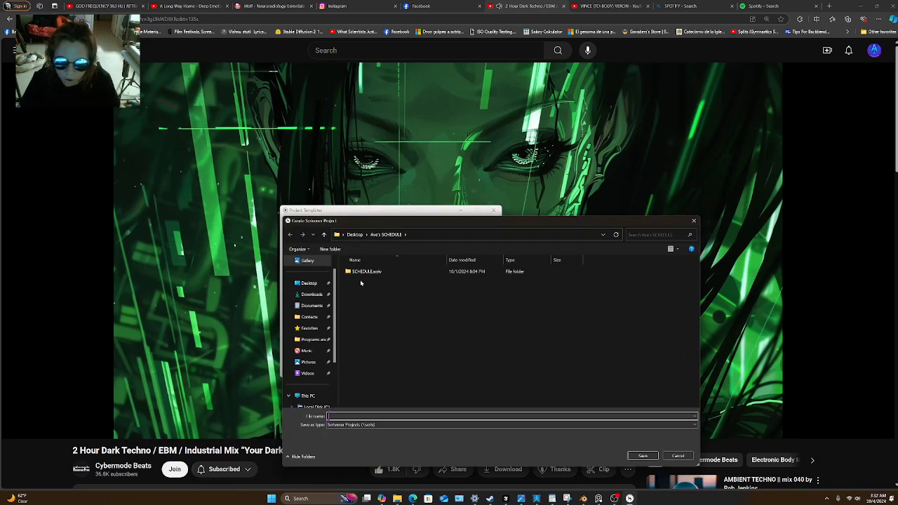
Create a new folder on the Desktop for the project, named with the owner's first name in possessive form followed by "FAVs".
{"action": "left_click", "coordinate": [353, 422]}
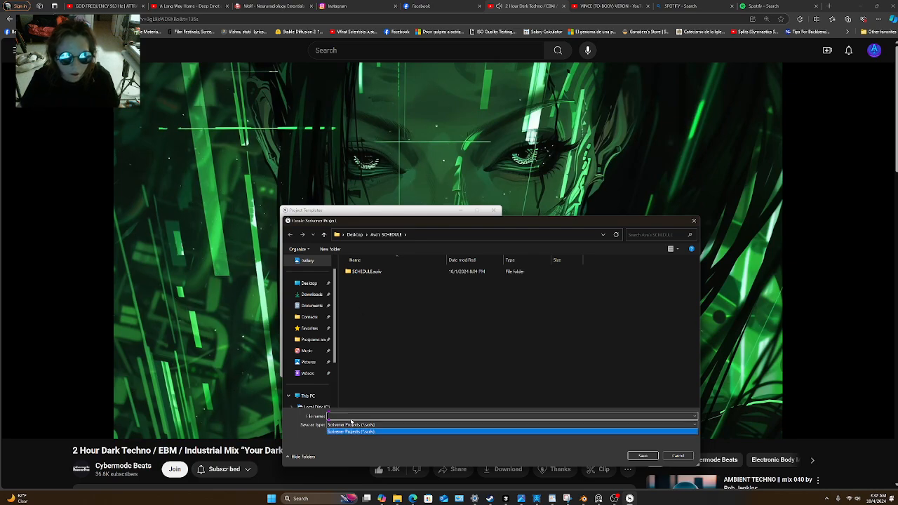
{"action": "left_click", "coordinate": [351, 417]}
{"action": "left_click", "coordinate": [352, 416]}
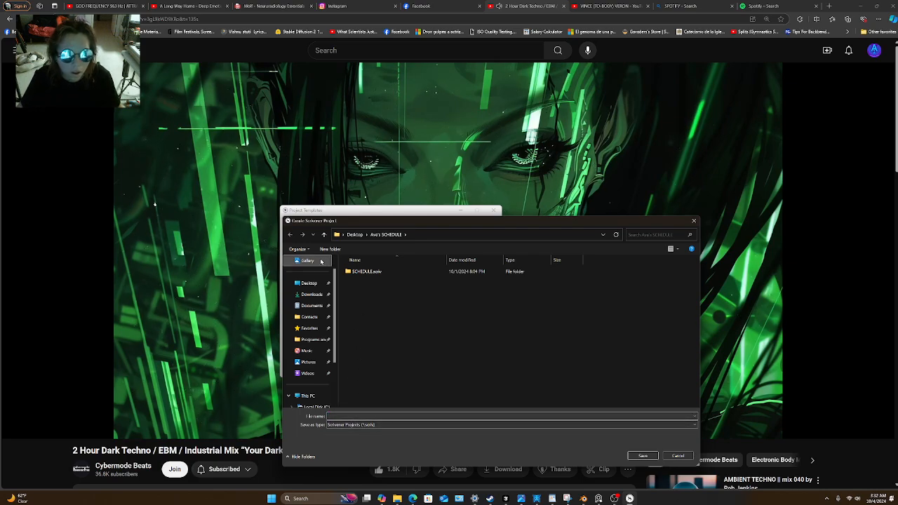
{"action": "left_click", "coordinate": [309, 283]}
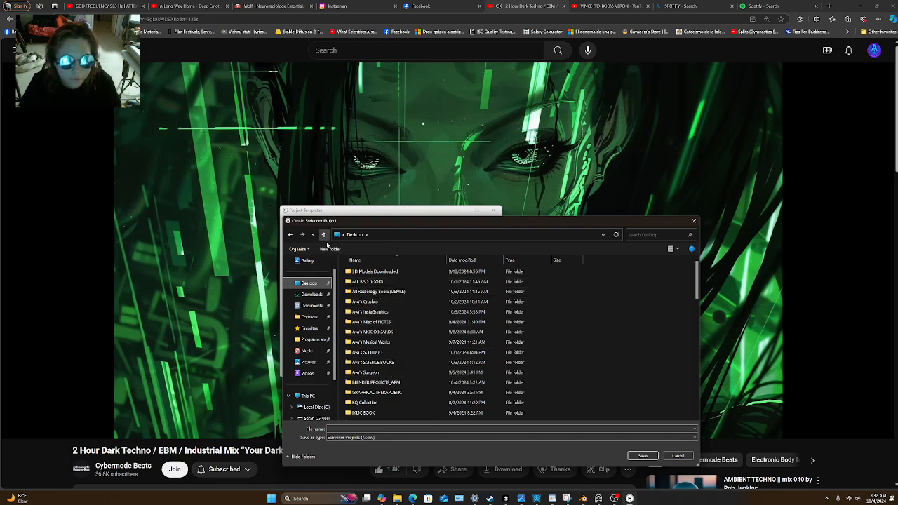
{"action": "left_click", "coordinate": [330, 249]}
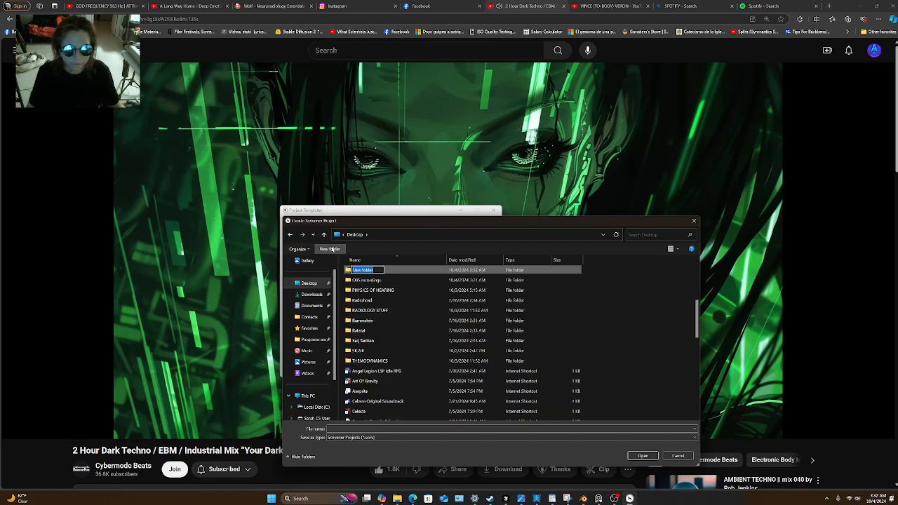
{"action": "type", "text": "Ava's FAV"}
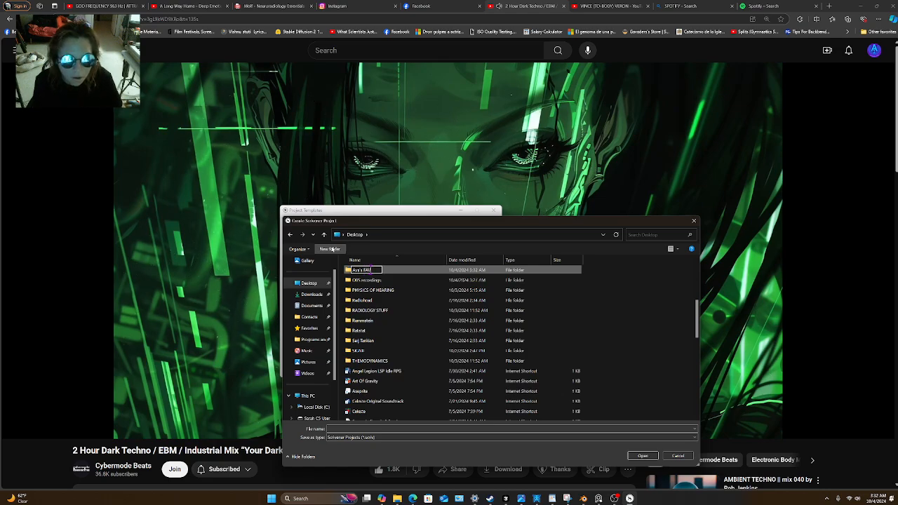
{"action": "type", "text": "s"}
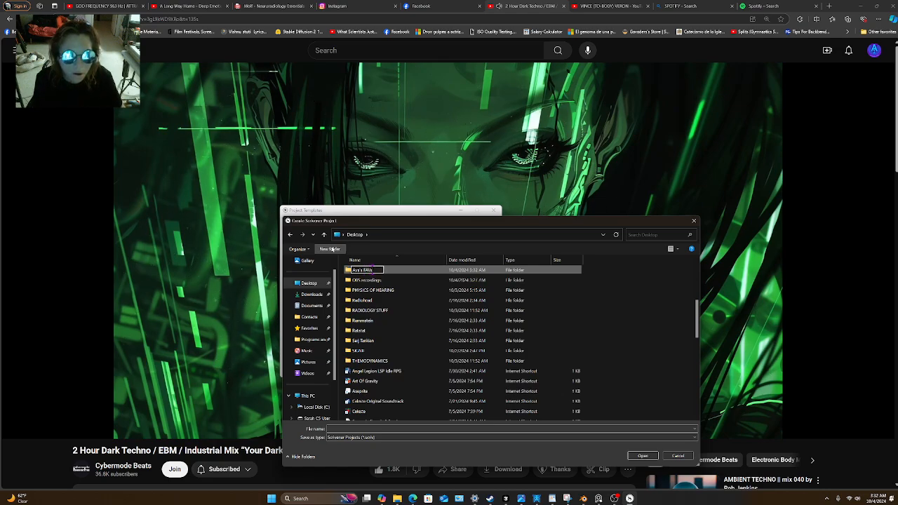
{"action": "key", "text": "Return"}
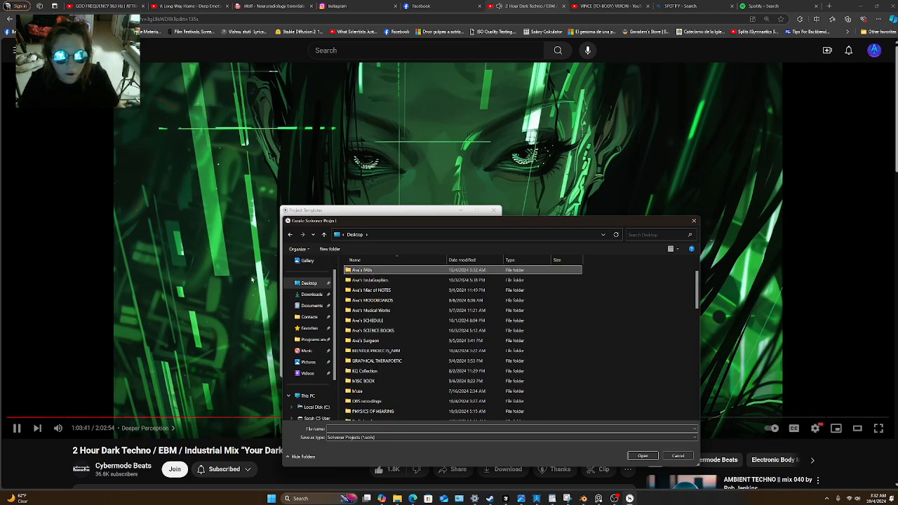
Save the Scrivener project as "MUSIC and More" inside the new FAVs folder.
{"action": "double_click", "coordinate": [404, 272]}
{"action": "left_click", "coordinate": [394, 428]}
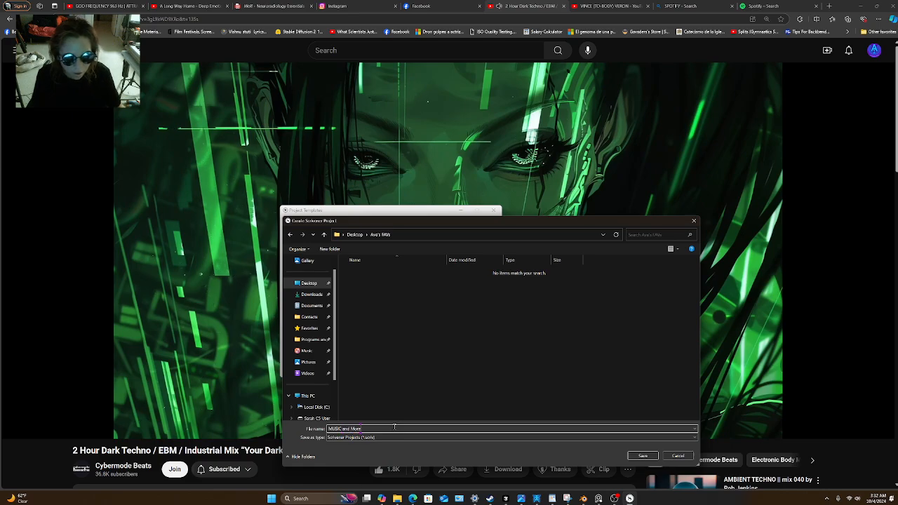
{"action": "left_click", "coordinate": [643, 456]}
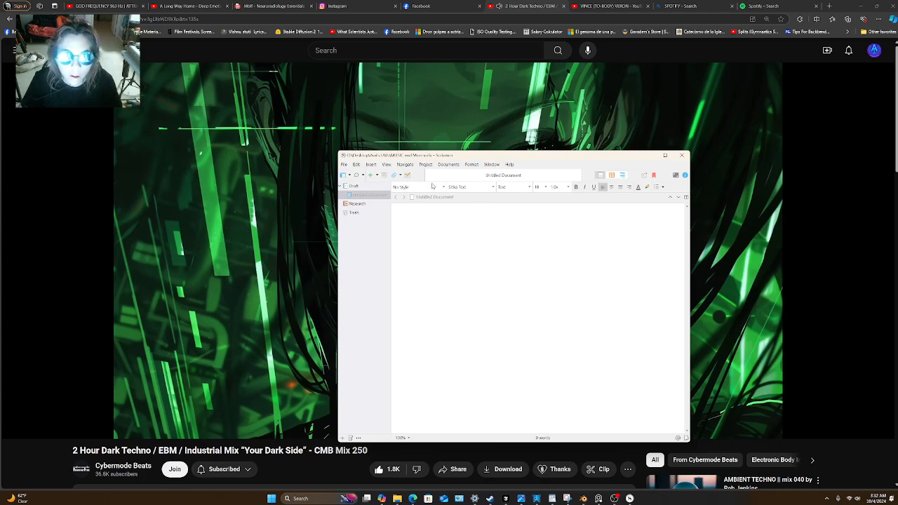
Set the font size to 24 and begin the untitled draft document with "I couldn't help but let".
{"action": "left_click", "coordinate": [545, 188]}
{"action": "left_click", "coordinate": [538, 244]}
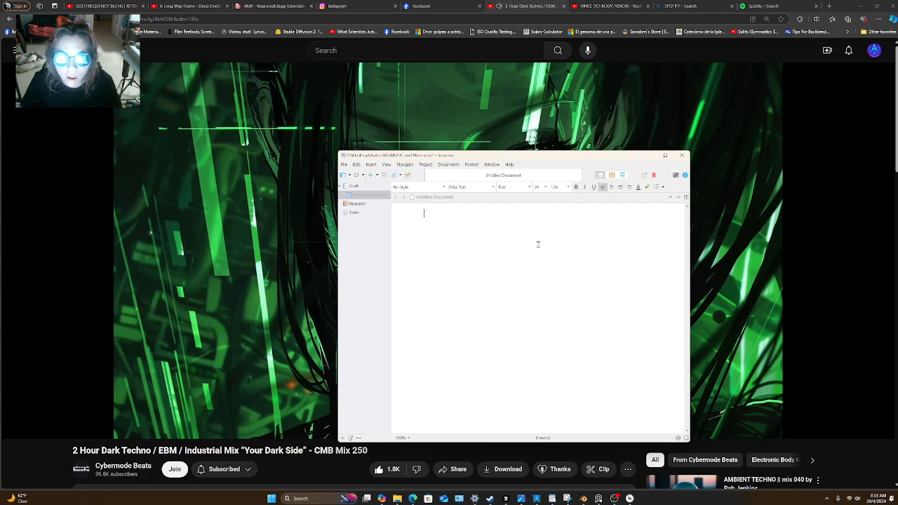
{"action": "type", "text": "I wo"}
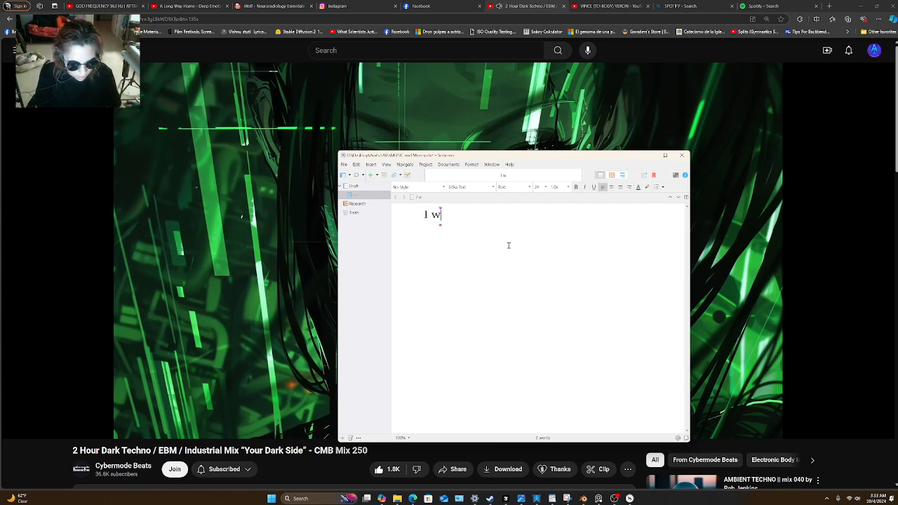
{"action": "key", "text": "BackSpace"}
{"action": "key", "text": "BackSpace"}
{"action": "key", "text": "BackSpace"}
{"action": "type", "text": "cou"}
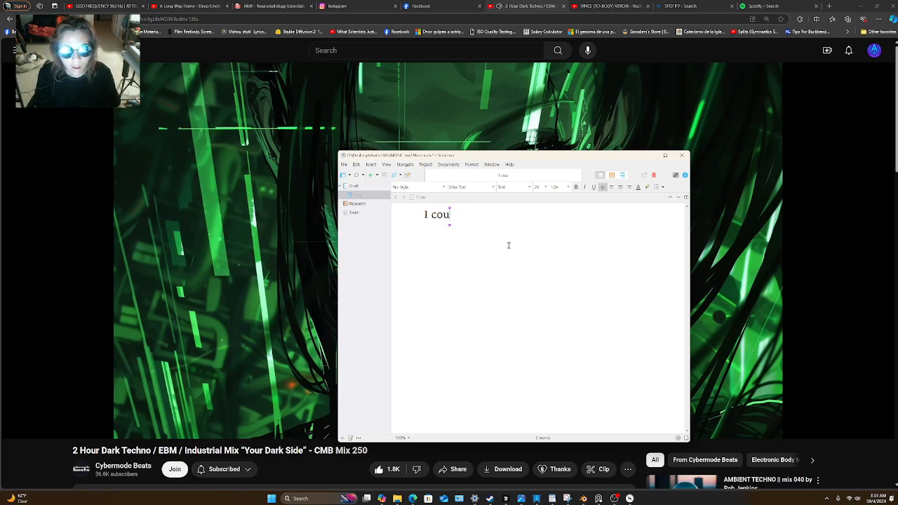
{"action": "type", "text": "oldldn't help b"}
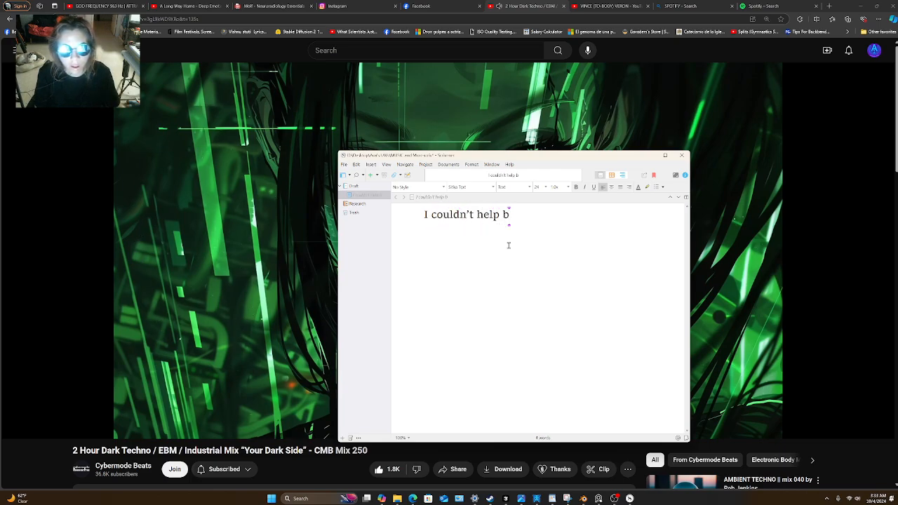
{"action": "type", "text": "ut let"}
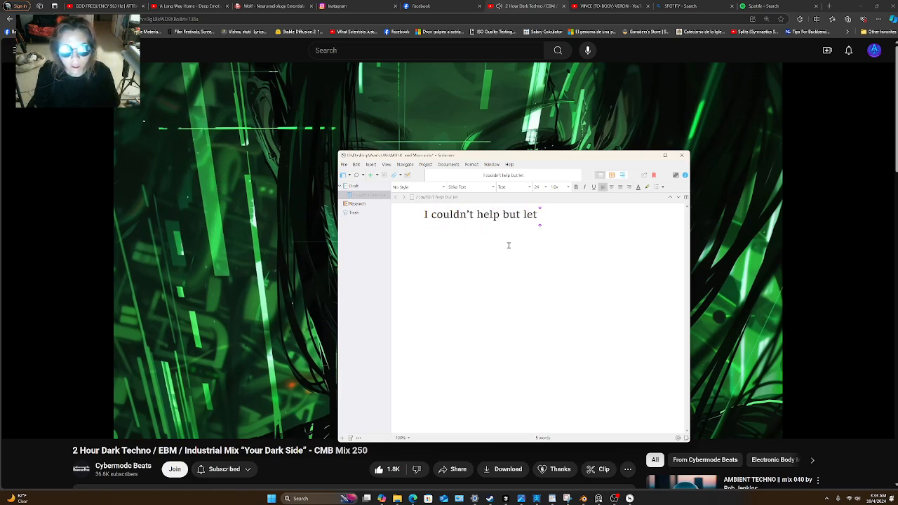
Continue the draft's sentence with "you know that the music playing right now".
{"action": "type", "text": " you know tha tthe"}
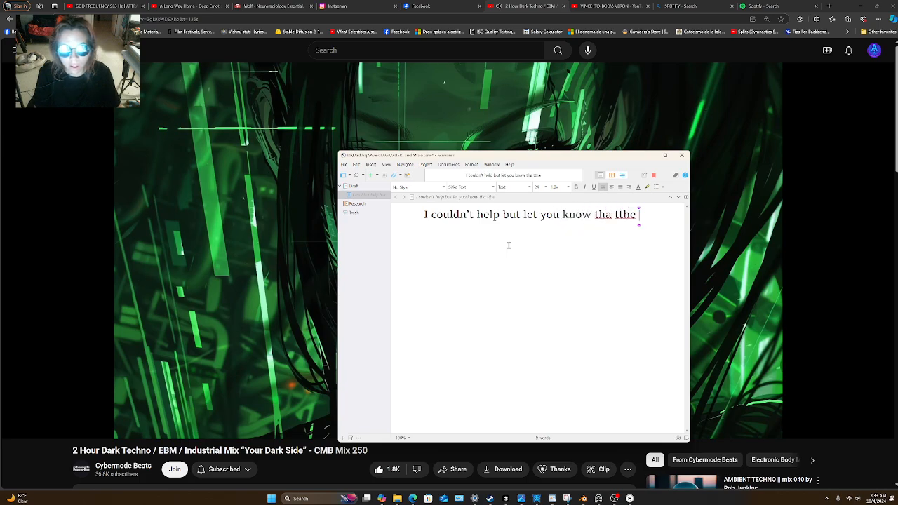
{"action": "key", "text": "BackSpace"}
{"action": "key", "text": "BackSpace"}
{"action": "key", "text": "BackSpace"}
{"action": "key", "text": "BackSpace"}
{"action": "key", "text": "BackSpace"}
{"action": "type", "text": "t the mu"}
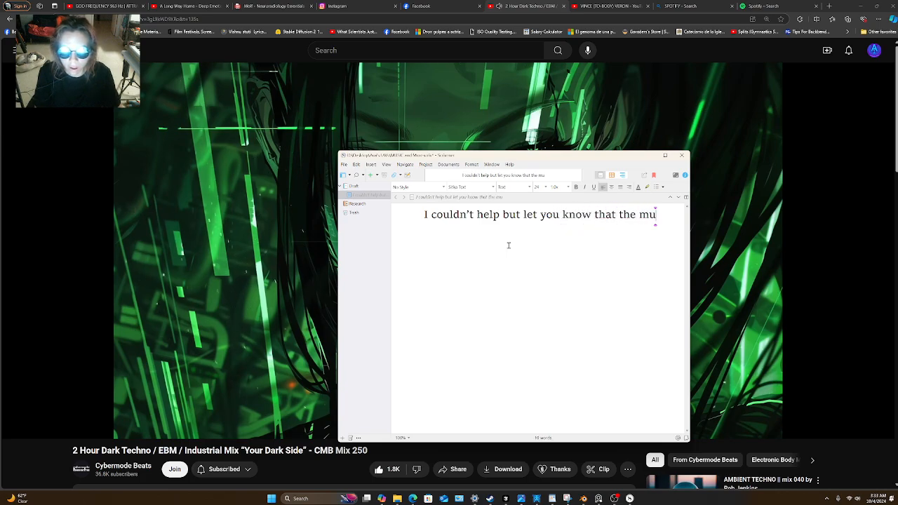
{"action": "type", "text": "sic playin "}
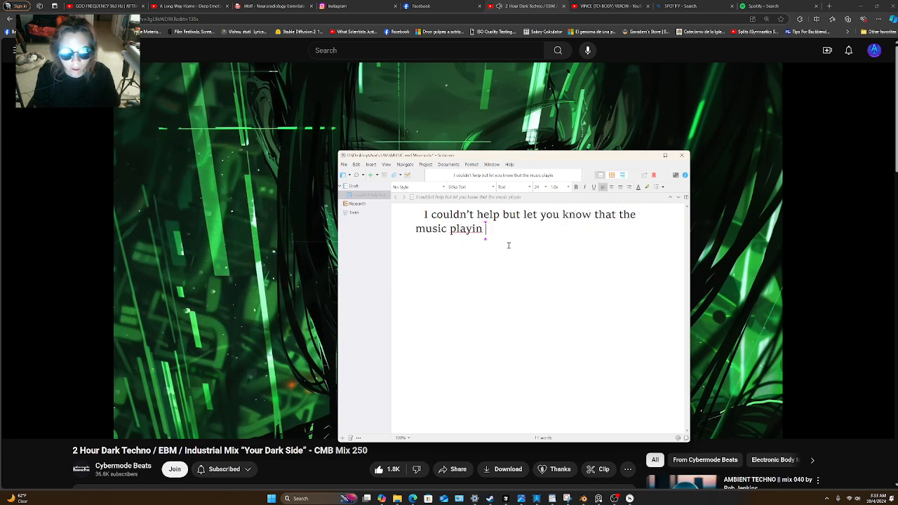
{"action": "type", "text": "g right now"}
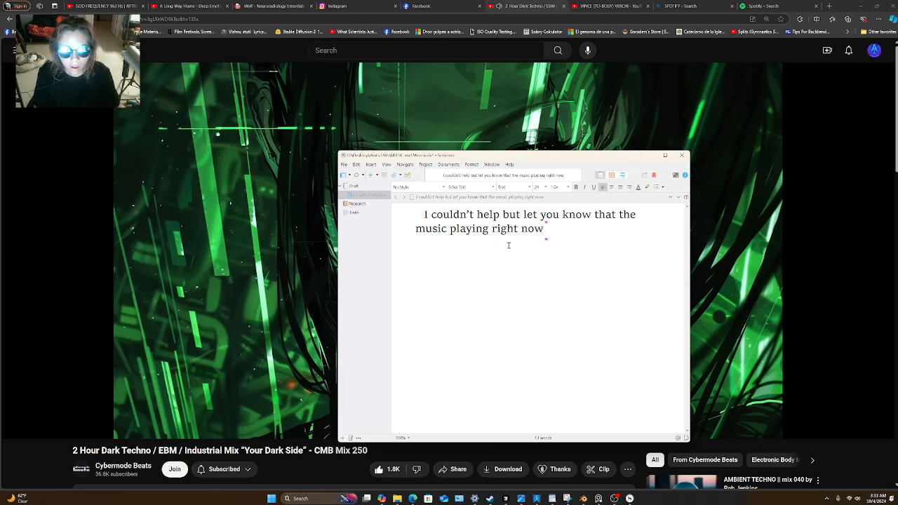
Extend the draft's sentence with "is called DEEPER PERCEPTION--".
{"action": "type", "text": " is called DE"}
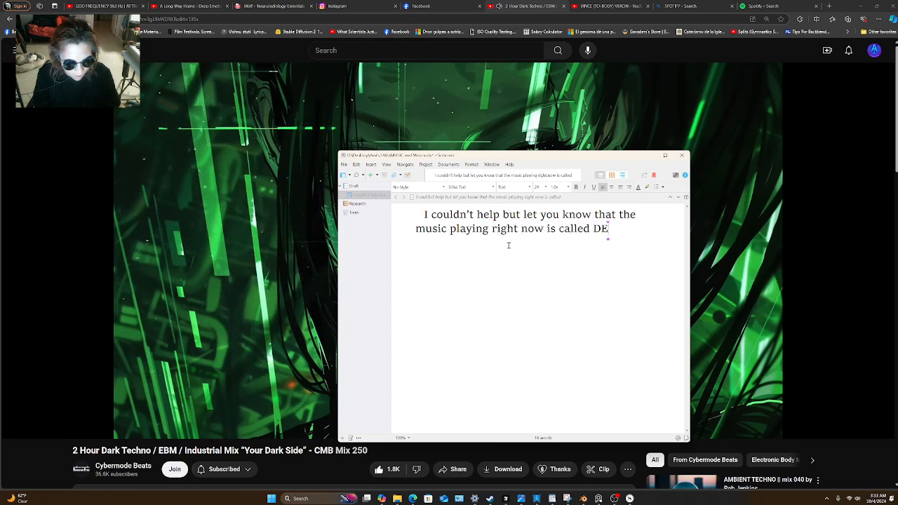
{"action": "type", "text": "PPER"}
{"action": "key", "text": "BackSpace"}
{"action": "key", "text": "BackSpace"}
{"action": "key", "text": "BackSpace"}
{"action": "key", "text": "BackSpace"}
{"action": "type", "text": "e"}
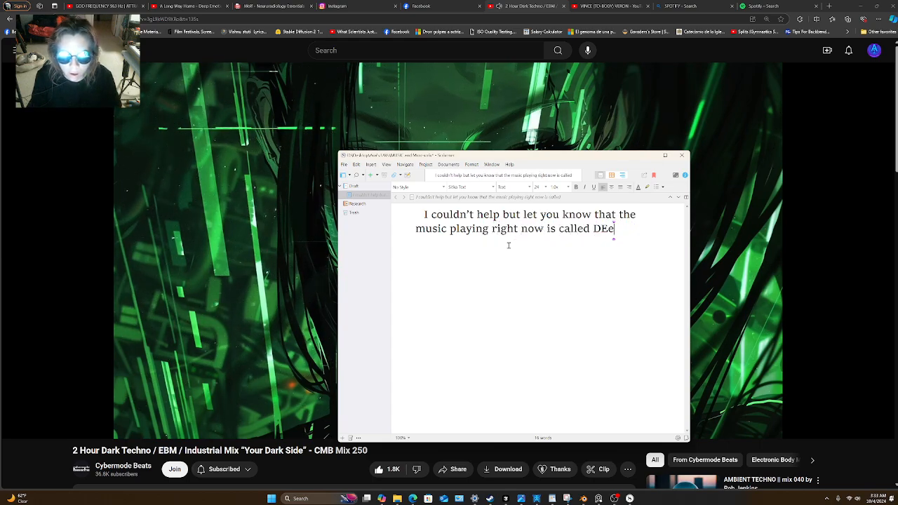
{"action": "key", "text": "BackSpace"}
{"action": "type", "text": "EPER"}
{"action": "key", "text": "BackSpace"}
{"action": "key", "text": "BackSpace"}
{"action": "key", "text": "BackSpace"}
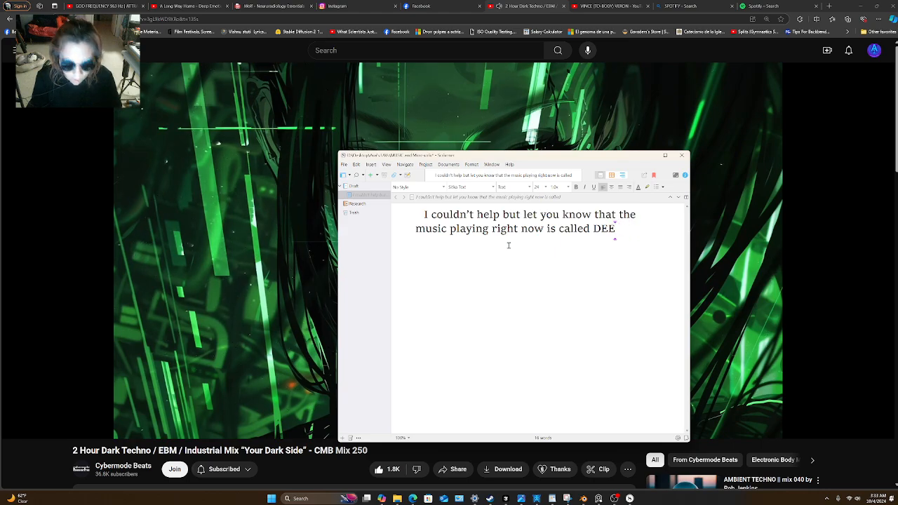
{"action": "type", "text": "PER E"}
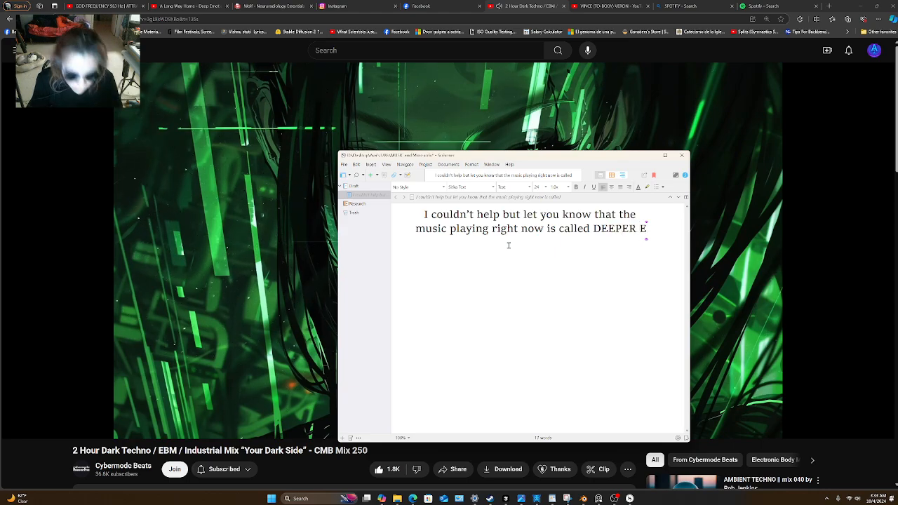
{"action": "key", "text": "BackSpace"}
{"action": "type", "text": "PERCE"}
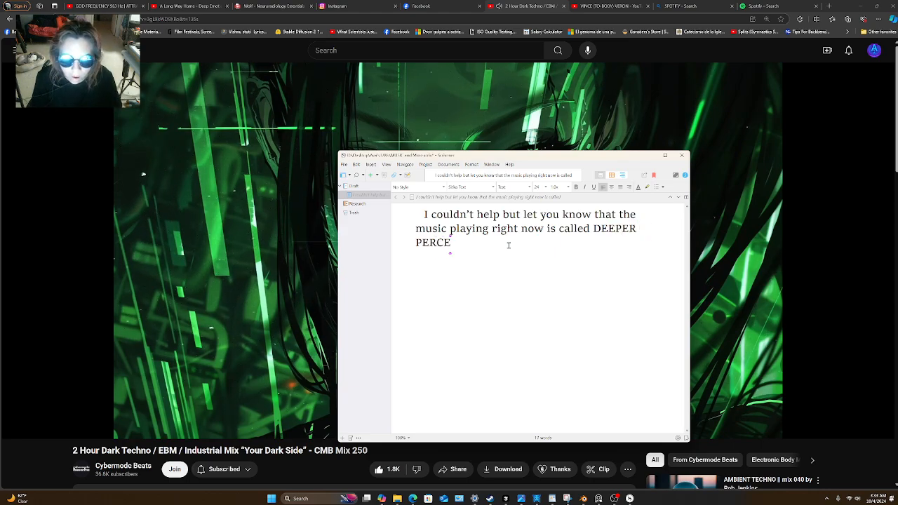
{"action": "type", "text": "PTION"}
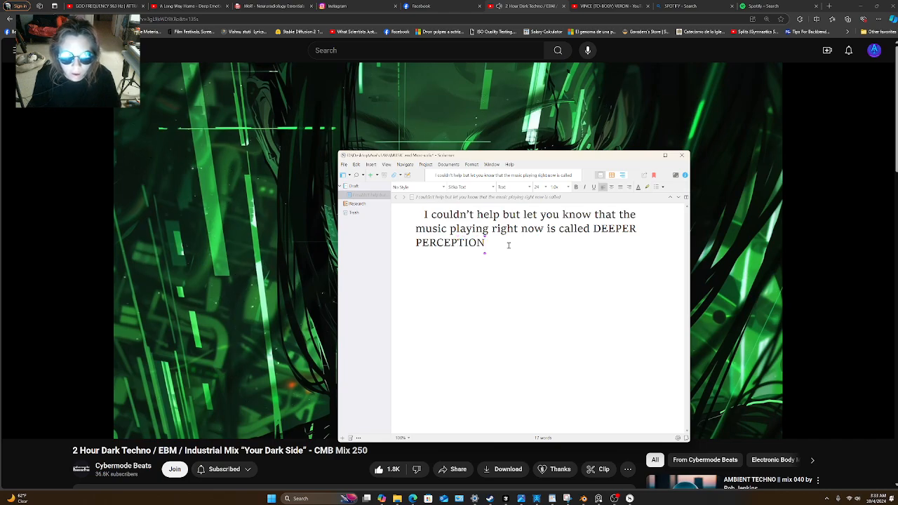
{"action": "type", "text": "--"}
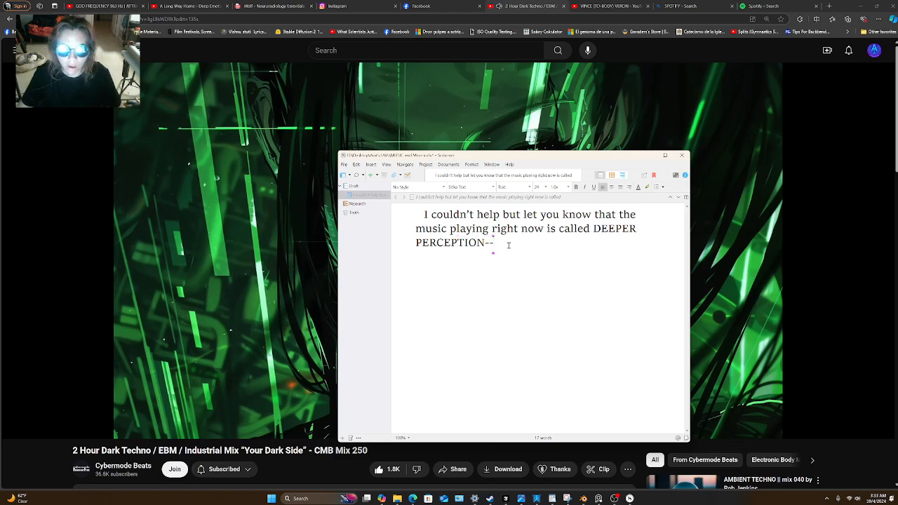
Switch to the web browser and open the YouTube Downloads page.
{"action": "left_click", "coordinate": [37, 450]}
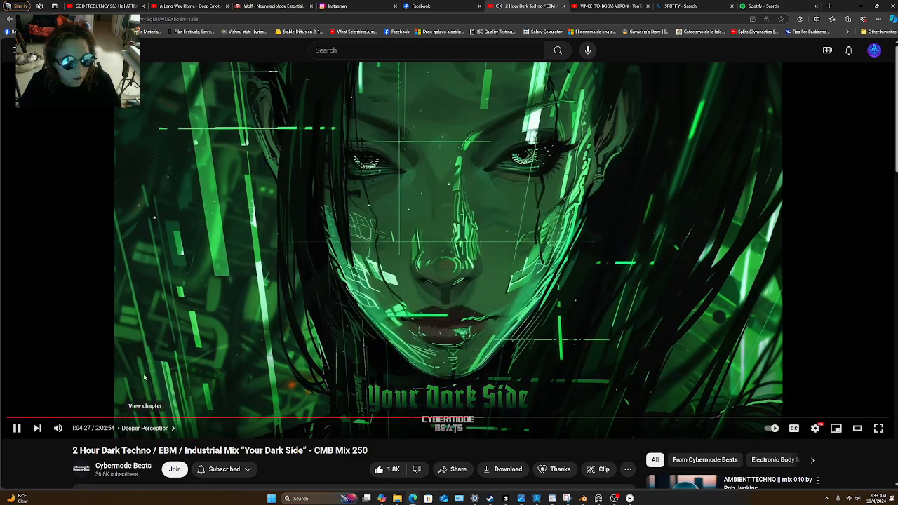
{"action": "left_click", "coordinate": [16, 50]}
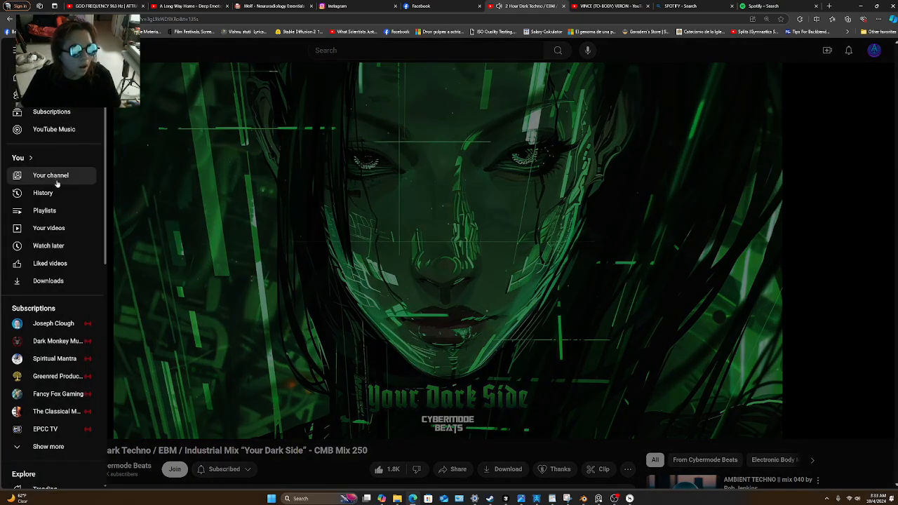
{"action": "left_click", "coordinate": [62, 282]}
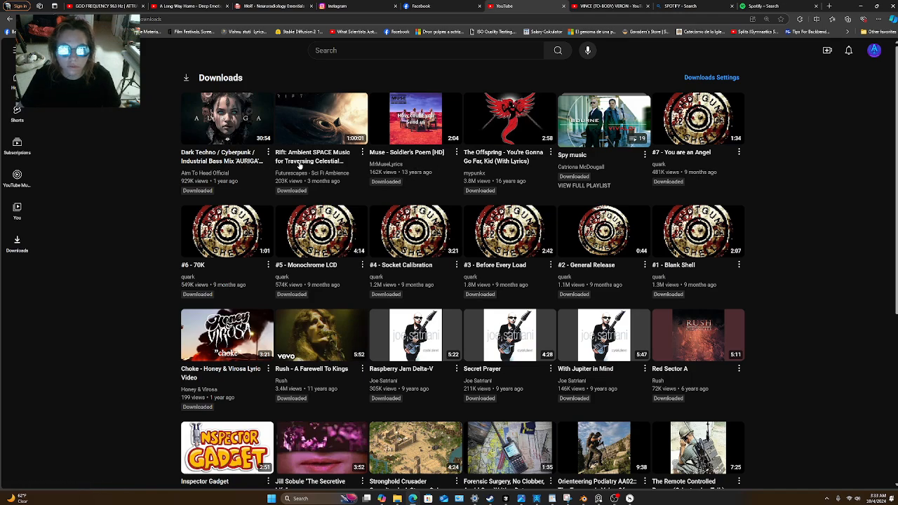
Return to the dark techno mix video and resume playback in its "Deeper Perception" chapter, at about 58 minutes.
{"action": "left_click", "coordinate": [8, 19]}
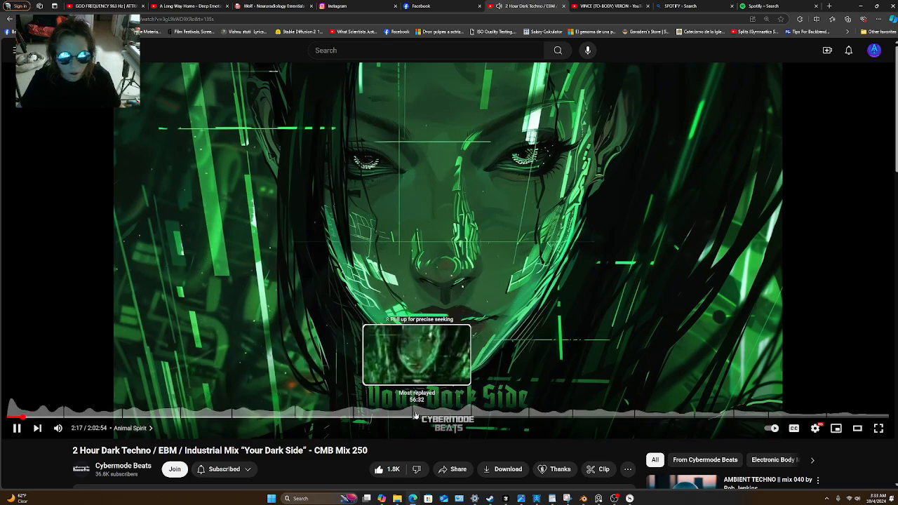
{"action": "left_click", "coordinate": [429, 416]}
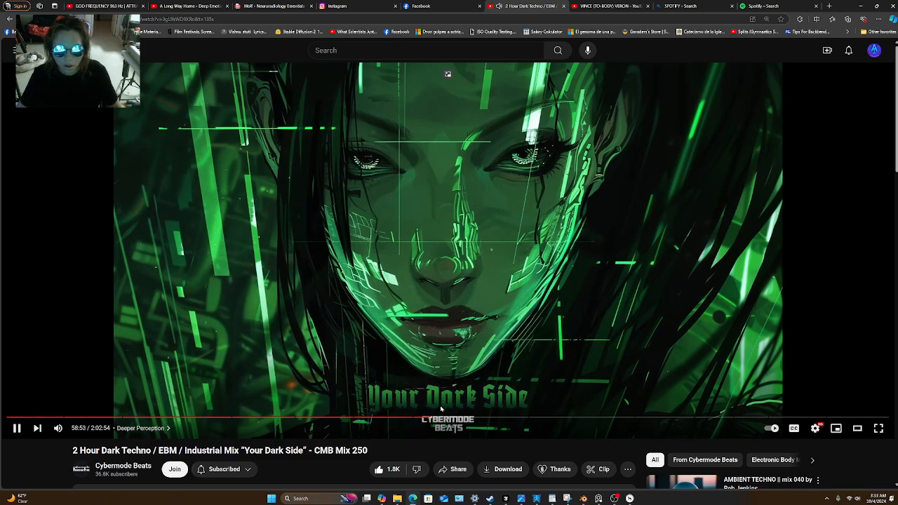
{"action": "mouse_move", "coordinate": [440, 412]}
{"action": "left_mouse_down"}
{"action": "mouse_move", "coordinate": [417, 416]}
{"action": "mouse_move", "coordinate": [427, 418]}
{"action": "left_mouse_up"}
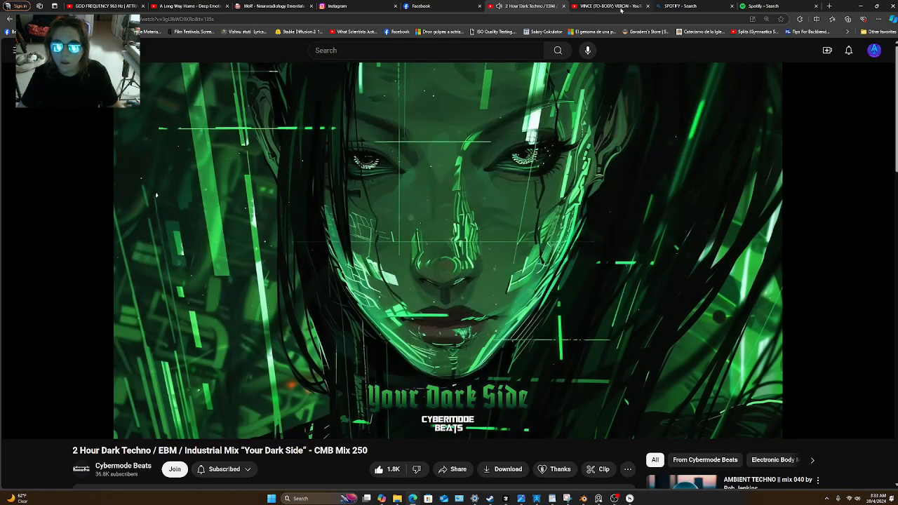
Switch to Blender, check the character's torso from several angles and save the file.
{"action": "left_click", "coordinate": [586, 499]}
{"action": "middle_click_drag", "start_coordinate": [407, 335], "coordinate": [271, 324]}
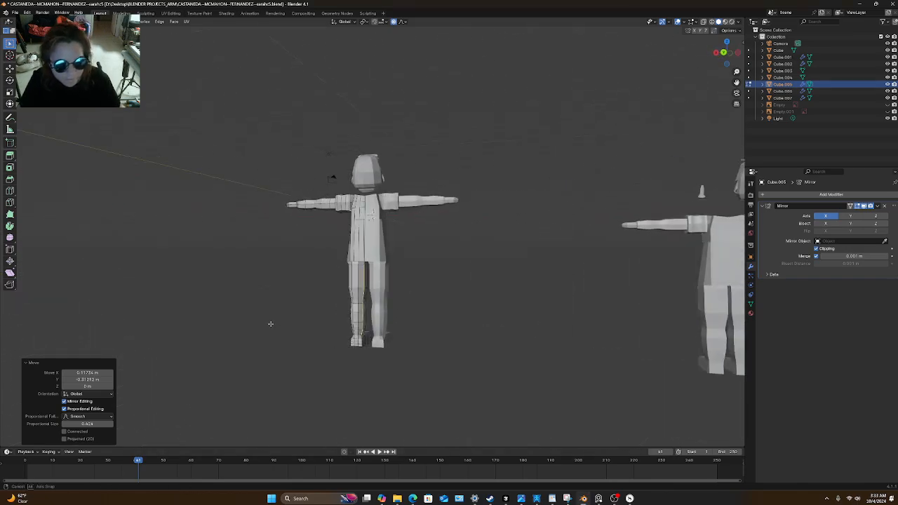
{"action": "scroll", "coordinate": [401, 324], "scroll_direction": "up", "scroll_amount": 8}
{"action": "scroll", "coordinate": [401, 324], "scroll_direction": "down", "scroll_amount": 6}
{"action": "middle_click_drag", "start_coordinate": [421, 324], "coordinate": [573, 347]}
{"action": "middle_click_drag", "start_coordinate": [448, 231], "coordinate": [373, 302], "text": "shift"}
{"action": "scroll", "coordinate": [456, 259], "scroll_direction": "up", "scroll_amount": 4}
{"action": "scroll", "coordinate": [374, 302], "scroll_direction": "down", "scroll_amount": 3}
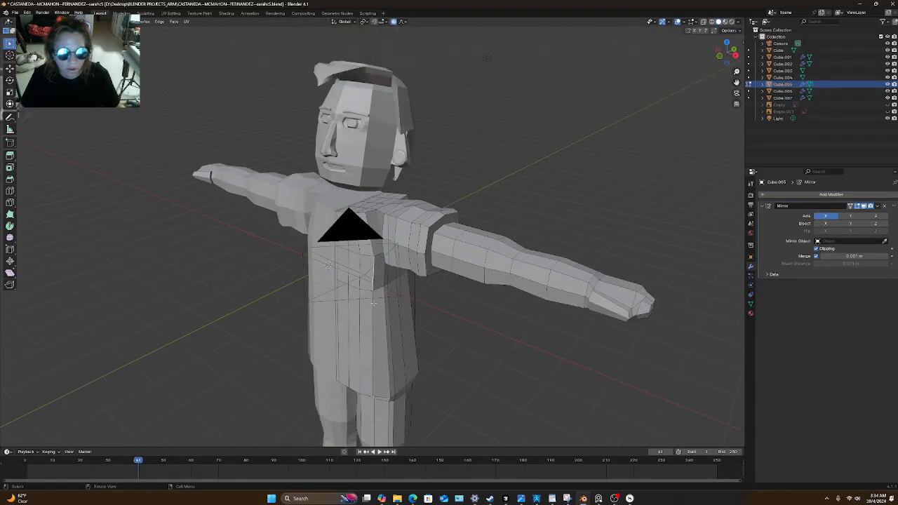
{"action": "middle_click_drag", "start_coordinate": [405, 261], "coordinate": [447, 260]}
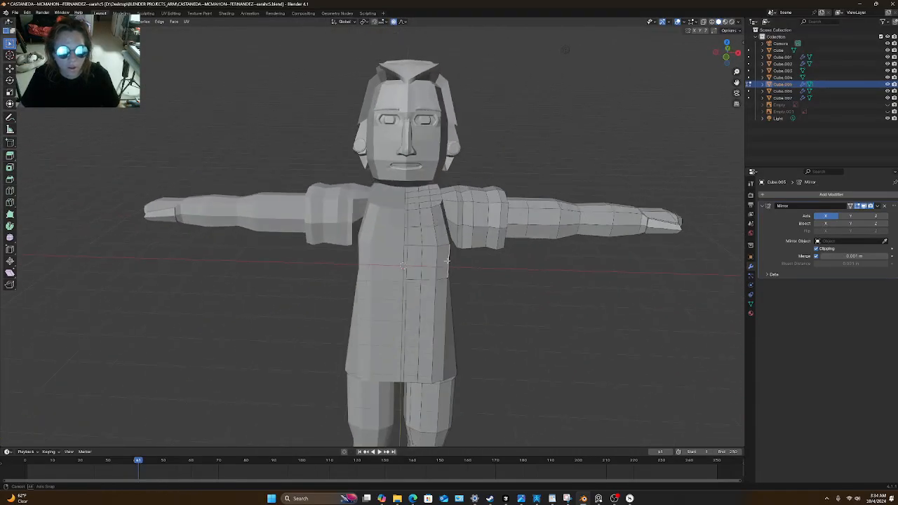
{"action": "key", "text": "ctrl+s"}
{"action": "scroll", "coordinate": [441, 269], "scroll_direction": "down", "scroll_amount": 2}
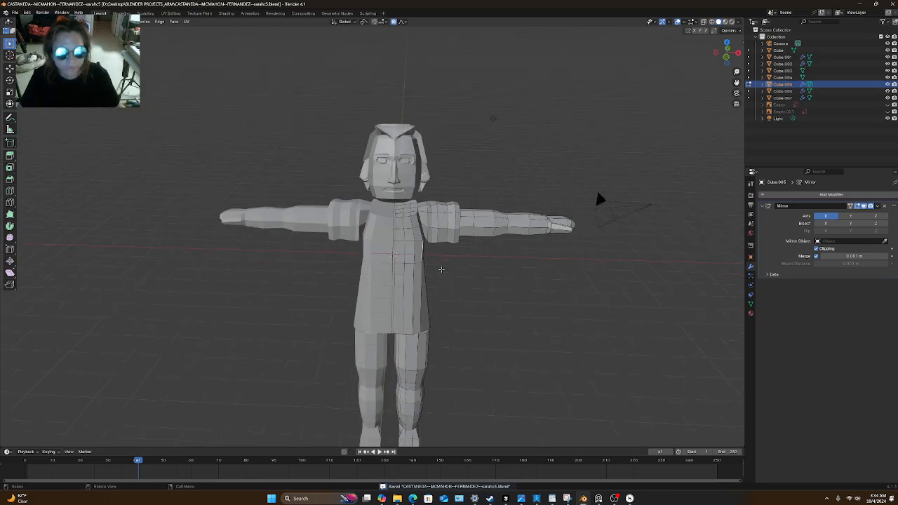
In vertex mode, move the selected vertices at the front of the torso's armhole slightly, working from the top view.
{"action": "scroll", "coordinate": [449, 272], "scroll_direction": "up", "scroll_amount": 2}
{"action": "middle_click_drag", "start_coordinate": [506, 301], "coordinate": [464, 273]}
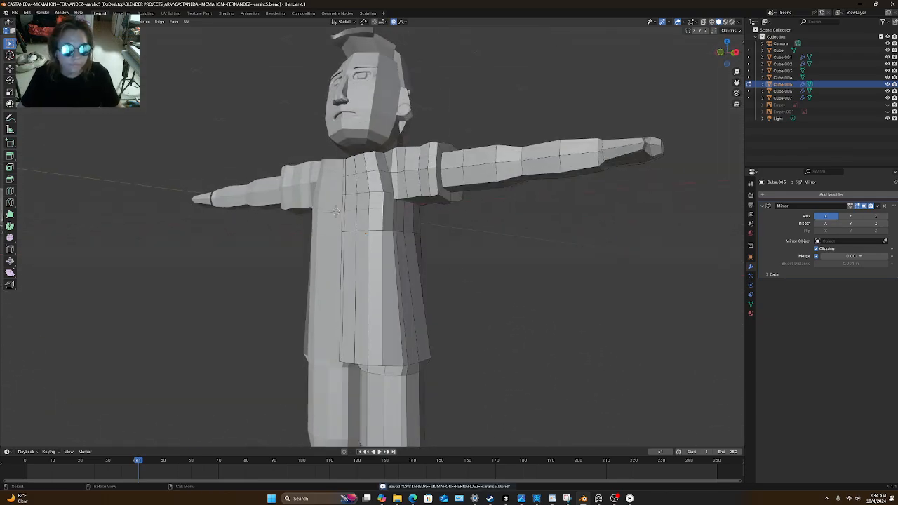
{"action": "key", "text": "1"}
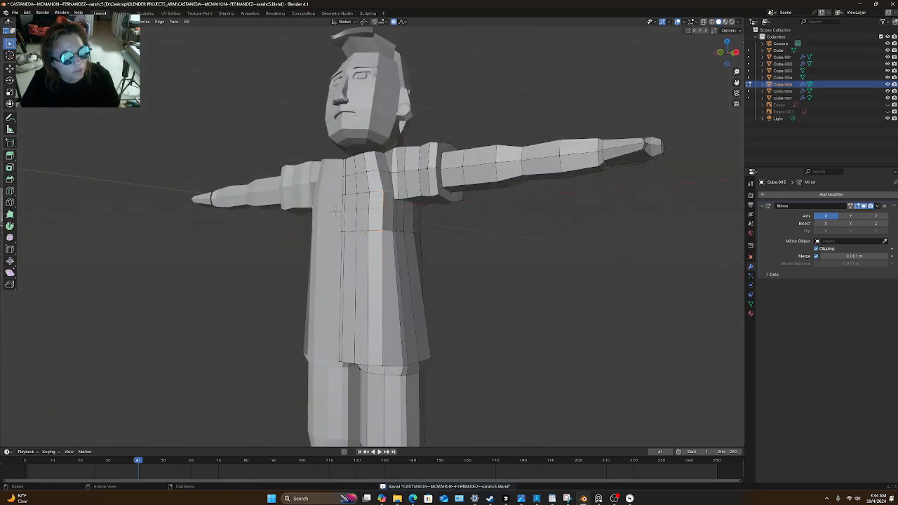
{"action": "middle_click_drag", "start_coordinate": [383, 209], "coordinate": [456, 265]}
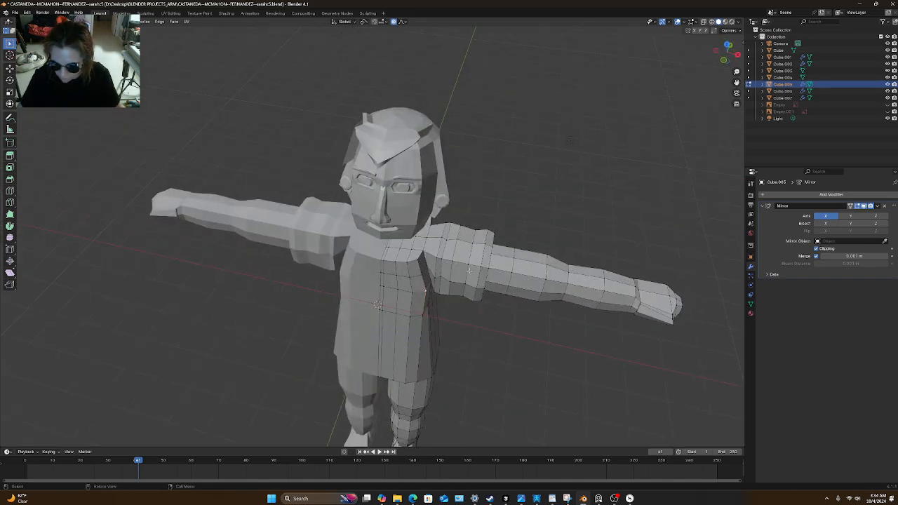
{"action": "key", "text": "KP_7"}
{"action": "scroll", "coordinate": [497, 347], "scroll_direction": "up", "scroll_amount": 4}
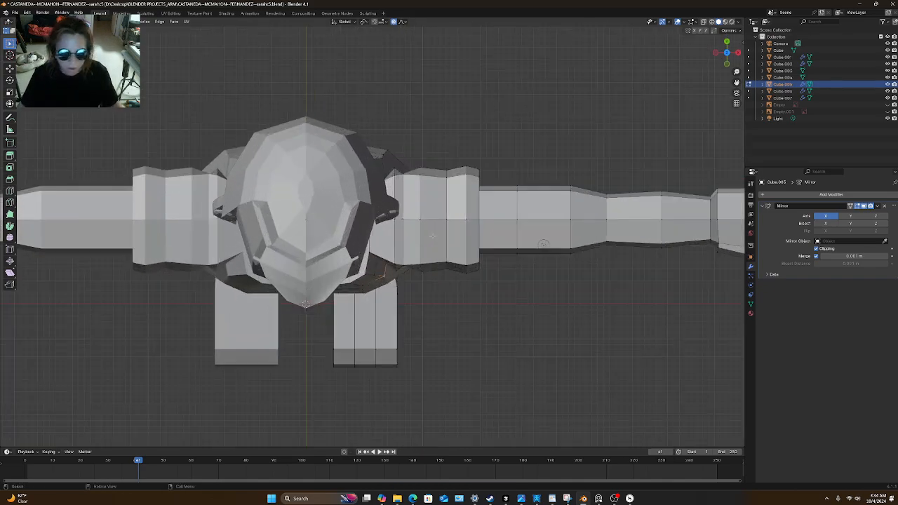
{"action": "key", "text": "g"}
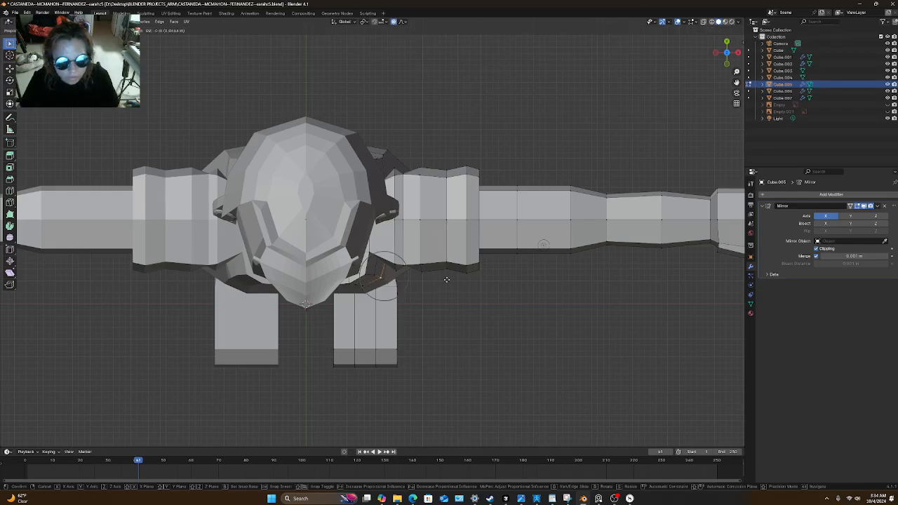
{"action": "left_click", "coordinate": [445, 279]}
Select the vertex on the torso's front side edge below the armhole and examine the torso's shape around it.
{"action": "scroll", "coordinate": [446, 279], "scroll_direction": "down", "scroll_amount": 4}
{"action": "middle_click_drag", "start_coordinate": [433, 316], "coordinate": [393, 232]}
{"action": "scroll", "coordinate": [371, 230], "scroll_direction": "up", "scroll_amount": 3}
{"action": "left_click", "coordinate": [354, 241]}
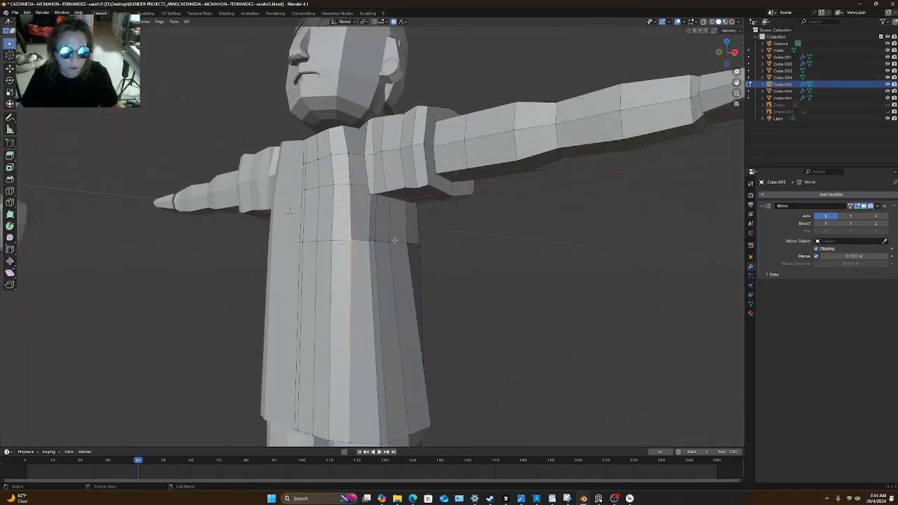
{"action": "middle_click_drag", "start_coordinate": [354, 241], "coordinate": [394, 255]}
{"action": "middle_click_drag", "start_coordinate": [390, 180], "coordinate": [348, 203]}
{"action": "scroll", "coordinate": [427, 226], "scroll_direction": "down", "scroll_amount": 5}
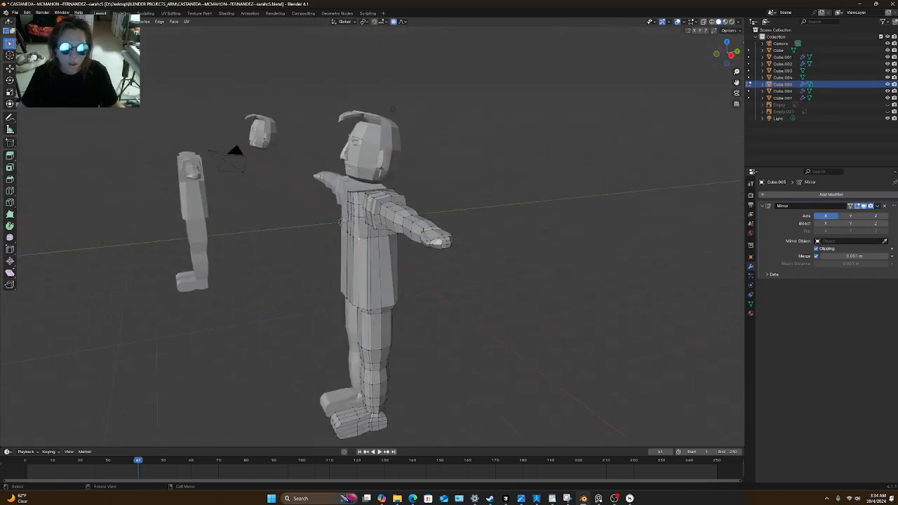
Select the vertices along the short sleeve's upper front edge and move them slightly inward in the side view to round the sleeve.
{"action": "scroll", "coordinate": [397, 204], "scroll_direction": "up", "scroll_amount": 6}
{"action": "middle_click_drag", "start_coordinate": [400, 156], "coordinate": [391, 209], "text": "shift"}
{"action": "left_click", "coordinate": [395, 208]}
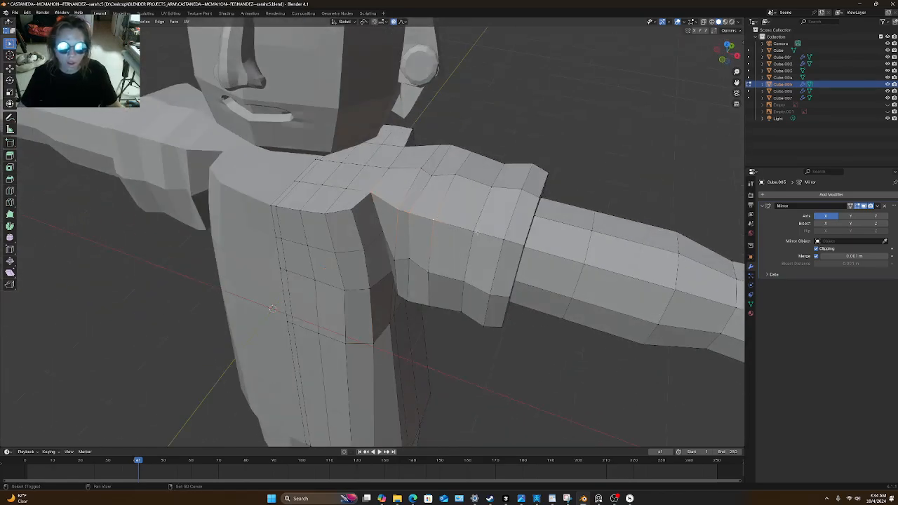
{"action": "left_click", "coordinate": [477, 232], "text": "shift"}
{"action": "left_click", "coordinate": [504, 240], "text": "shift"}
{"action": "middle_click_drag", "start_coordinate": [504, 239], "coordinate": [617, 290]}
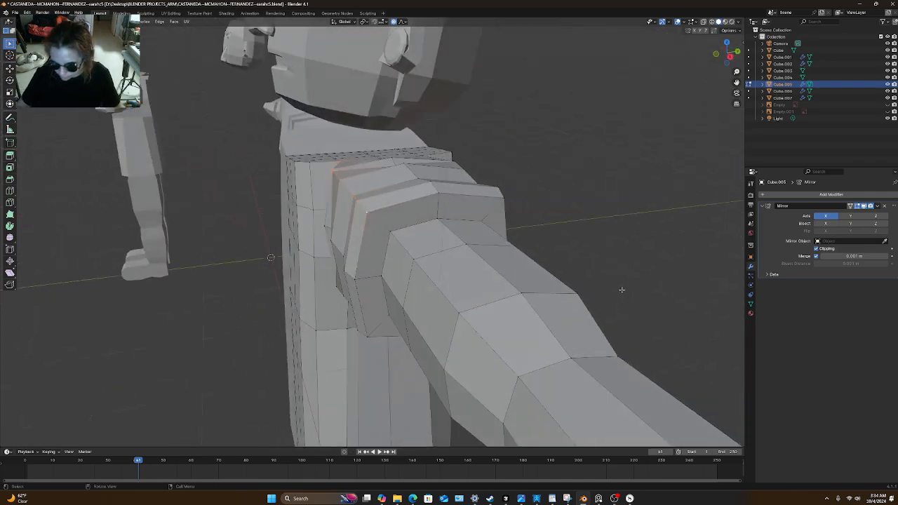
{"action": "key", "text": "KP_3"}
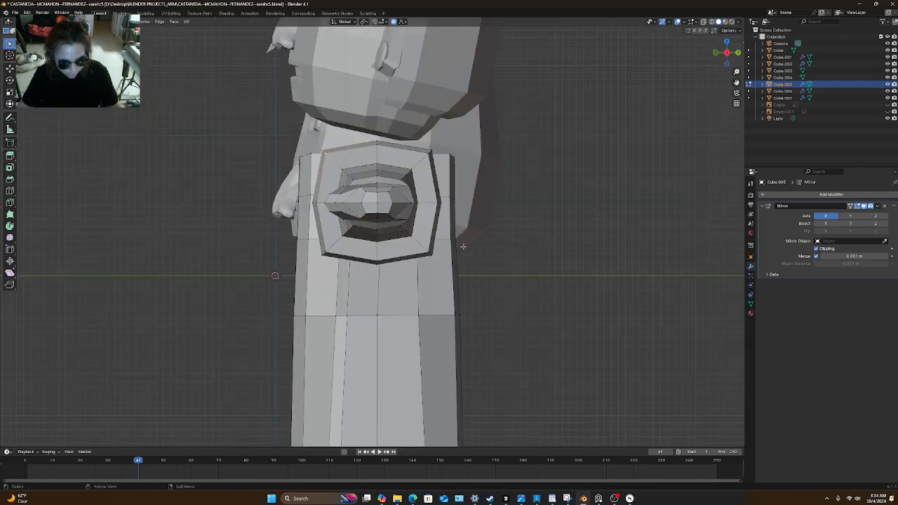
{"action": "key", "text": "g"}
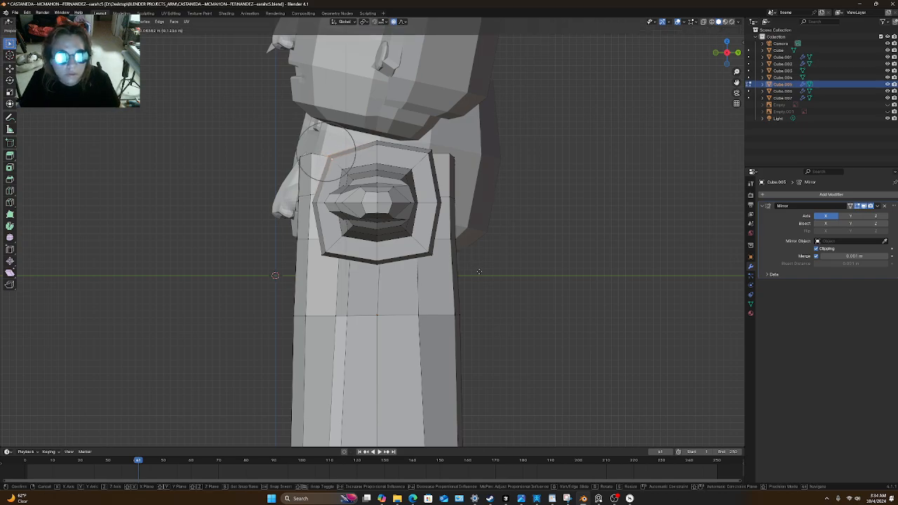
{"action": "left_click", "coordinate": [478, 272]}
Select the sleeve's upper back edge vertices and move them inward about 0.077 m forward and 0.103 m down in the side view.
{"action": "middle_click_drag", "start_coordinate": [478, 271], "coordinate": [320, 190]}
{"action": "left_click", "coordinate": [271, 184]}
{"action": "left_click", "coordinate": [292, 177], "text": "shift"}
{"action": "left_click", "coordinate": [315, 178], "text": "shift"}
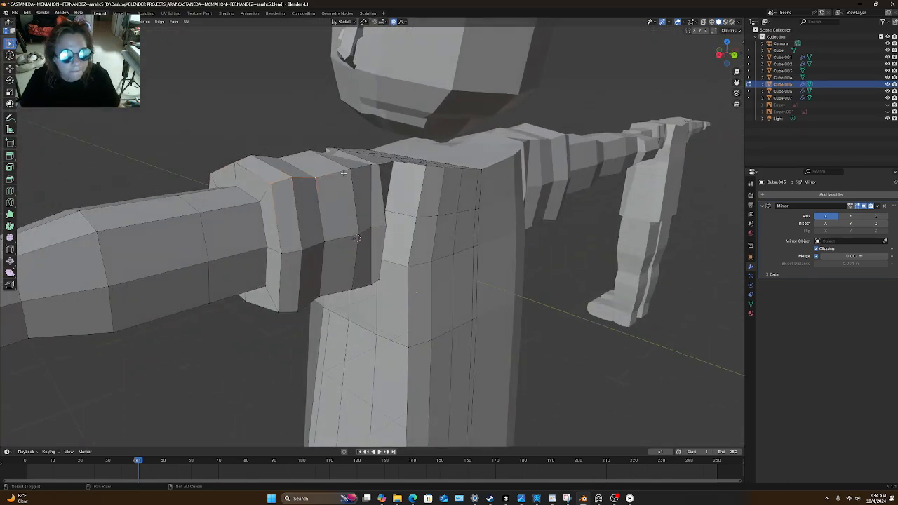
{"action": "left_click", "coordinate": [369, 168], "text": "shift"}
{"action": "left_click", "coordinate": [354, 169], "text": "shift"}
{"action": "left_click", "coordinate": [378, 167], "text": "shift"}
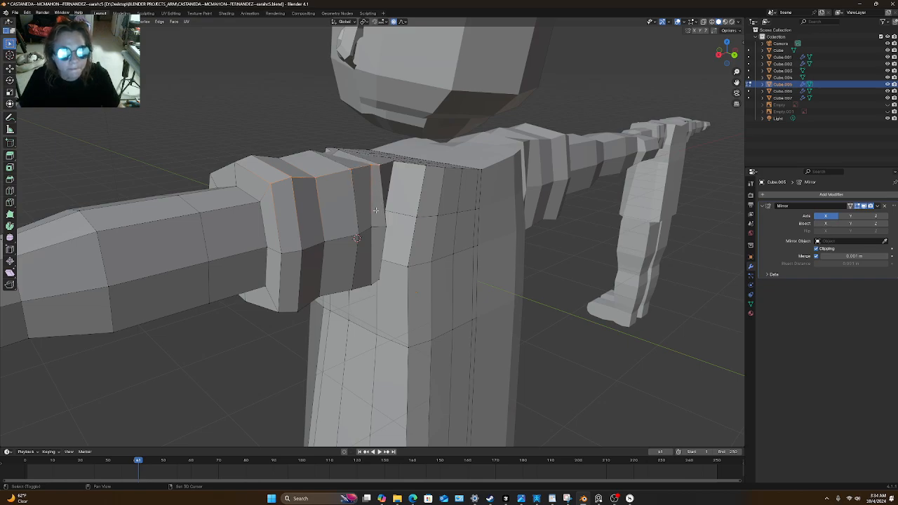
{"action": "middle_click_drag", "start_coordinate": [360, 237], "coordinate": [417, 237]}
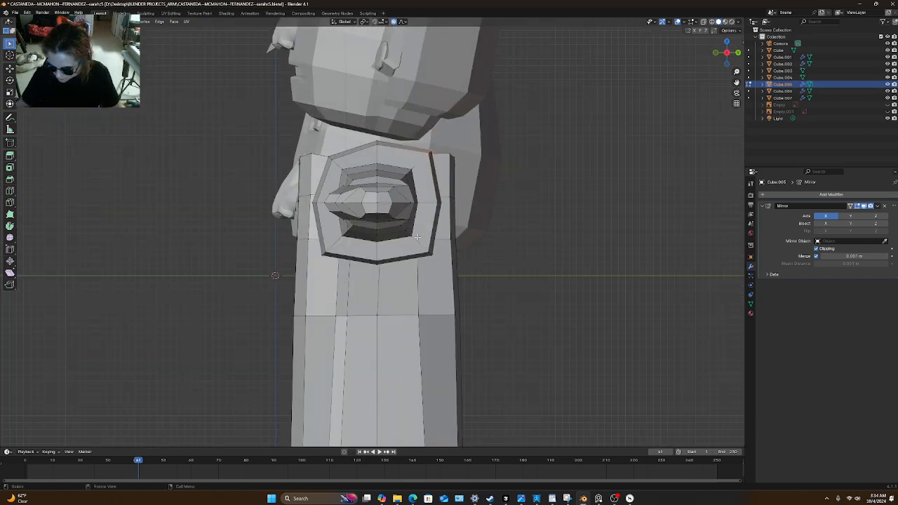
{"action": "key", "text": "g"}
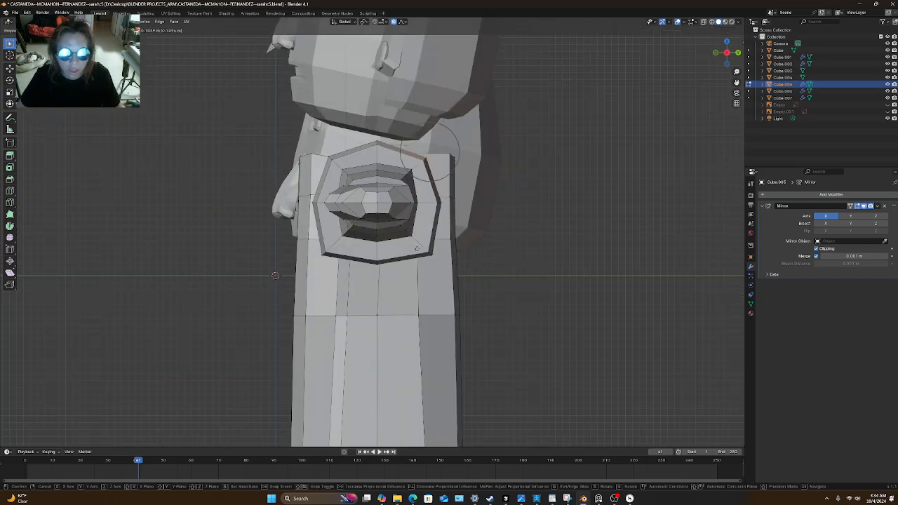
{"action": "left_click", "coordinate": [417, 248]}
Select the sleeve's lower front edge vertices and move them inward about 0.097 m backward and 0.044 m up in the side view.
{"action": "middle_click_drag", "start_coordinate": [417, 248], "coordinate": [366, 206]}
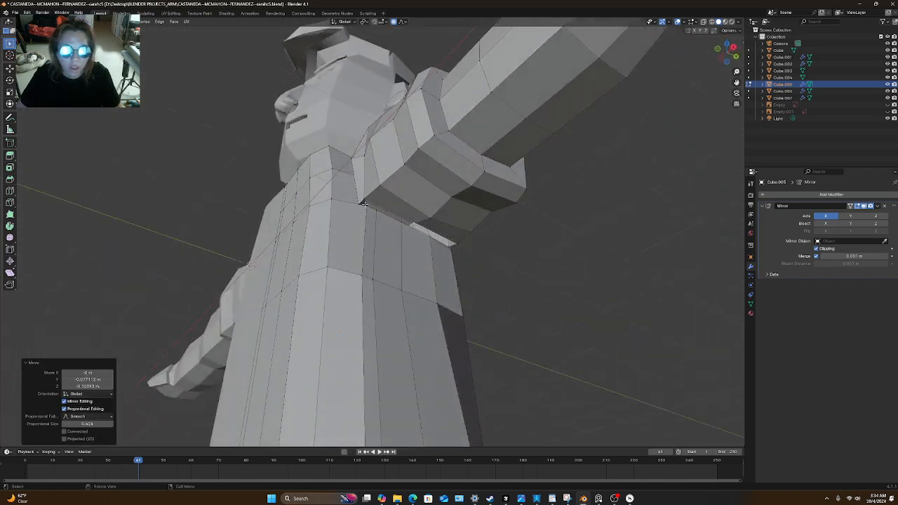
{"action": "key", "text": "g"}
{"action": "left_click", "coordinate": [380, 189]}
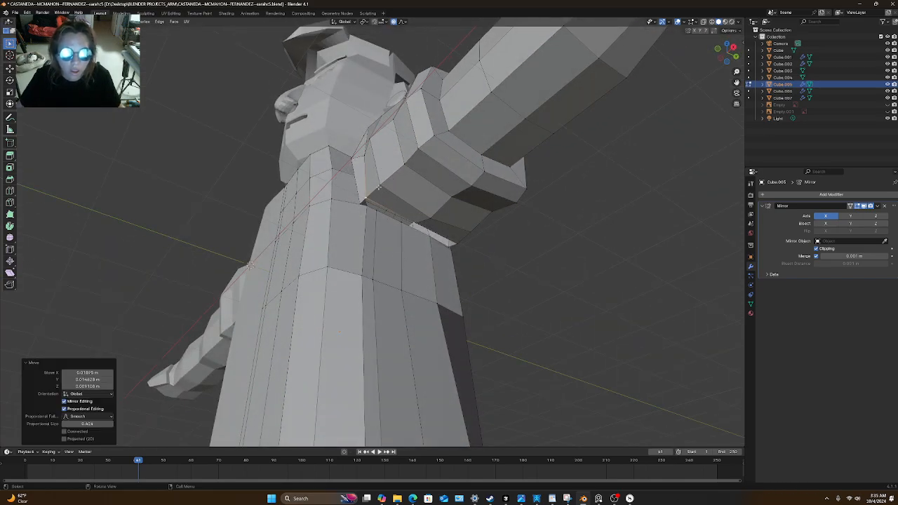
{"action": "left_click", "coordinate": [384, 184], "text": "shift"}
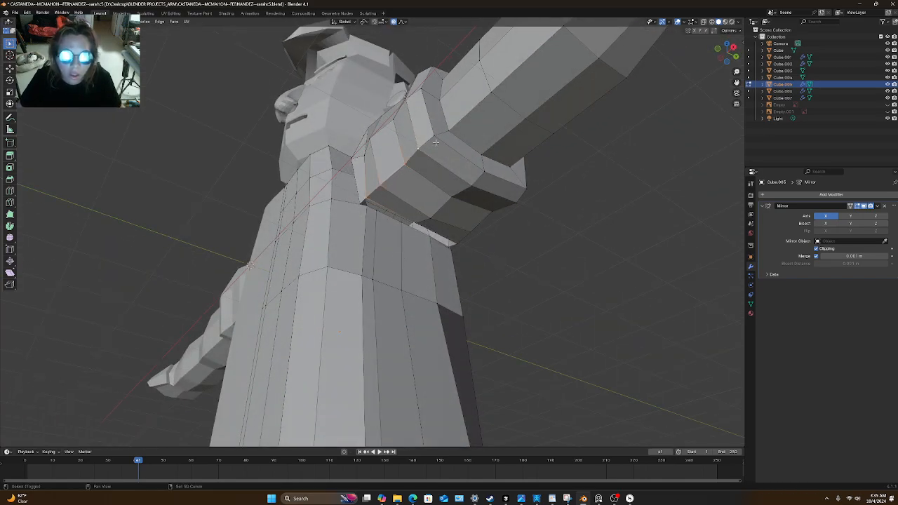
{"action": "middle_click_drag", "start_coordinate": [447, 119], "coordinate": [469, 188]}
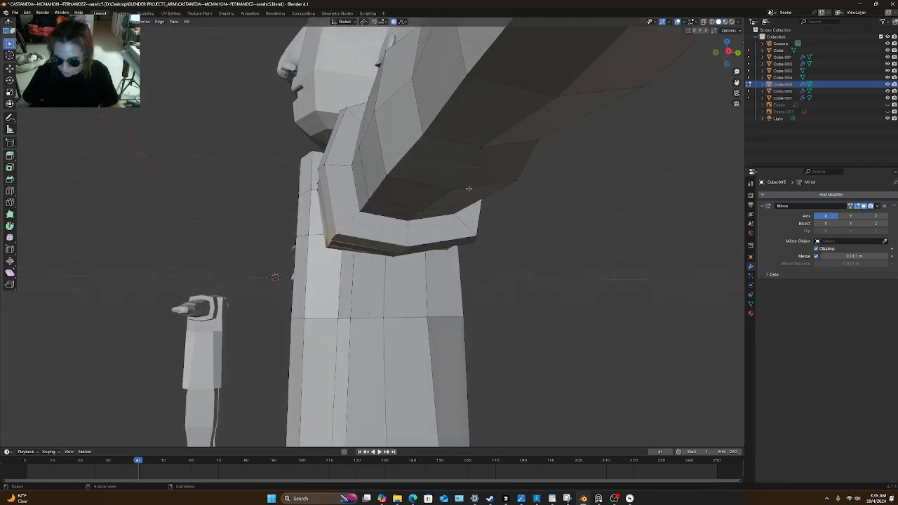
{"action": "key", "text": "KP_3"}
{"action": "key", "text": "g"}
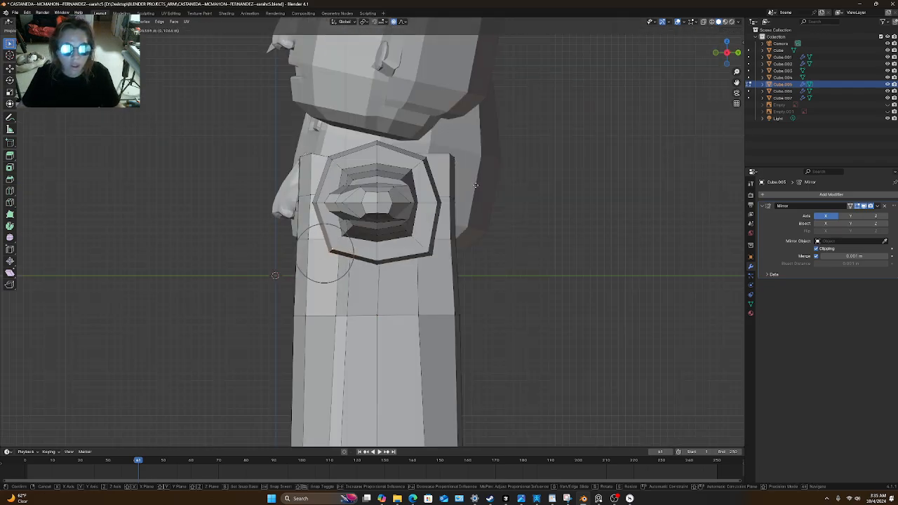
{"action": "left_click", "coordinate": [475, 184]}
Select the sleeve's lower back edge vertices and move them inward, about 0.08 m forward and slightly up, in the side view.
{"action": "middle_click_drag", "start_coordinate": [471, 209], "coordinate": [412, 326]}
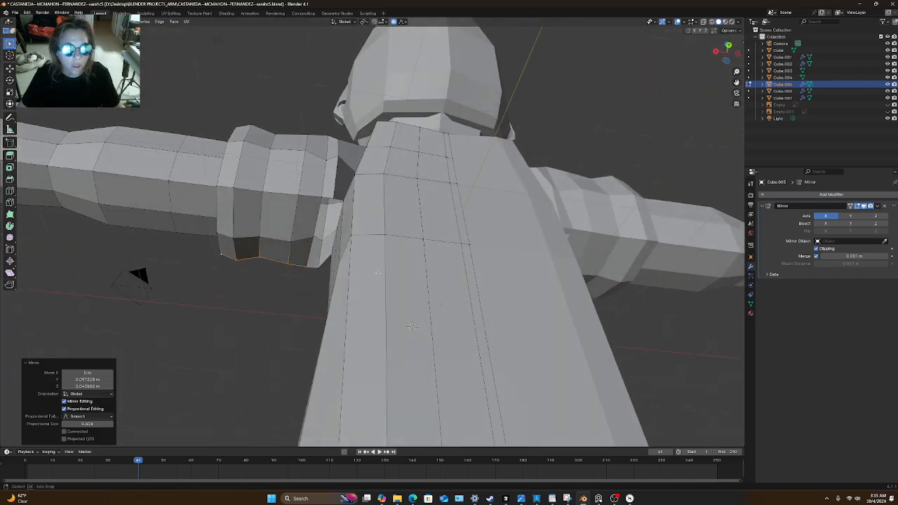
{"action": "left_click", "coordinate": [334, 199]}
{"action": "key", "text": "g"}
{"action": "left_click", "coordinate": [334, 199]}
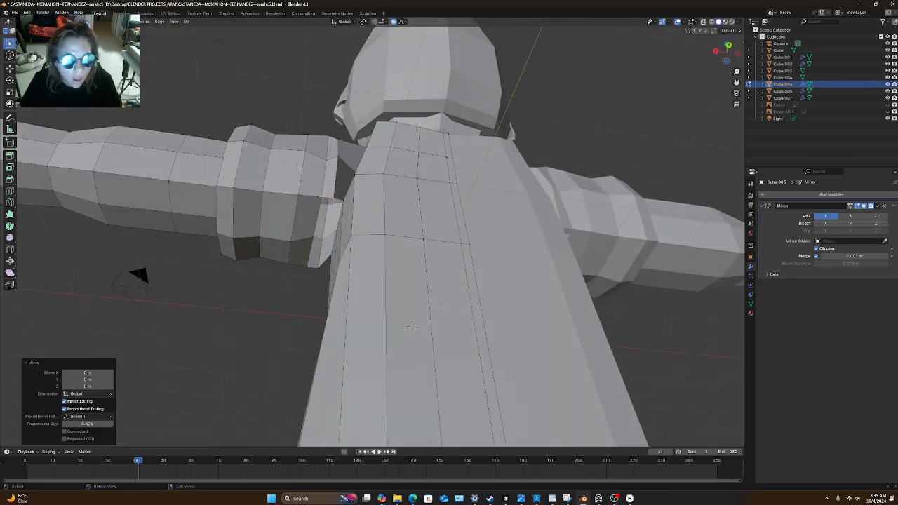
{"action": "key", "text": "g"}
{"action": "left_click", "coordinate": [412, 326]}
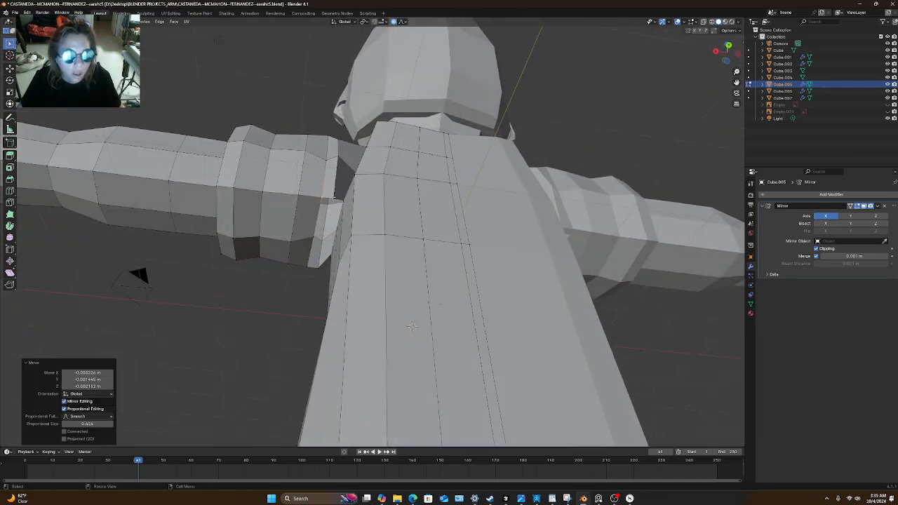
{"action": "left_click", "coordinate": [333, 198]}
{"action": "left_click", "coordinate": [322, 197], "text": "shift"}
{"action": "left_click", "coordinate": [299, 194], "text": "shift"}
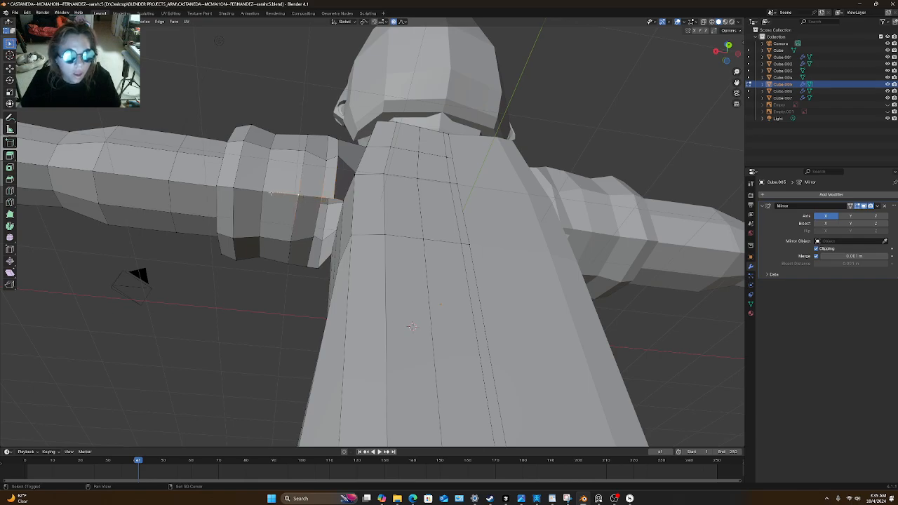
{"action": "left_click", "coordinate": [225, 188], "text": "shift"}
{"action": "middle_click_drag", "start_coordinate": [219, 187], "coordinate": [377, 201]}
{"action": "key", "text": "KP_1"}
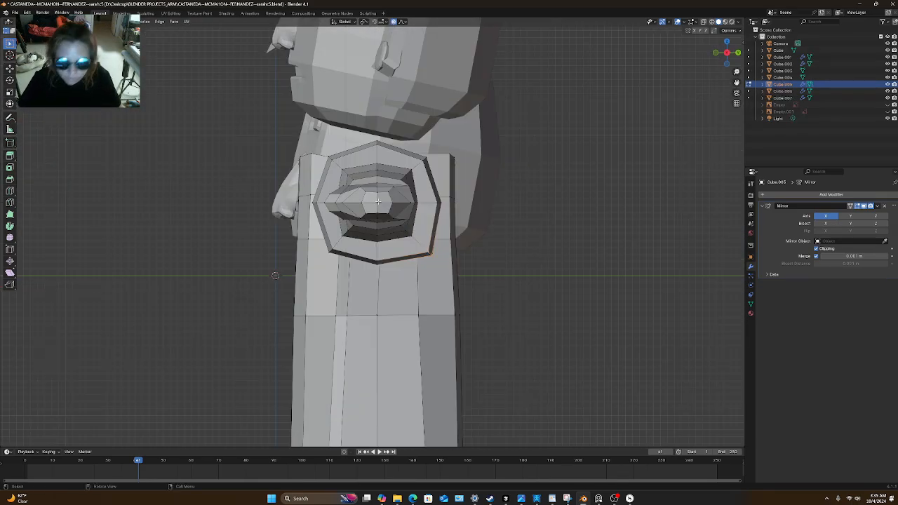
{"action": "key", "text": "g"}
{"action": "left_click", "coordinate": [428, 254]}
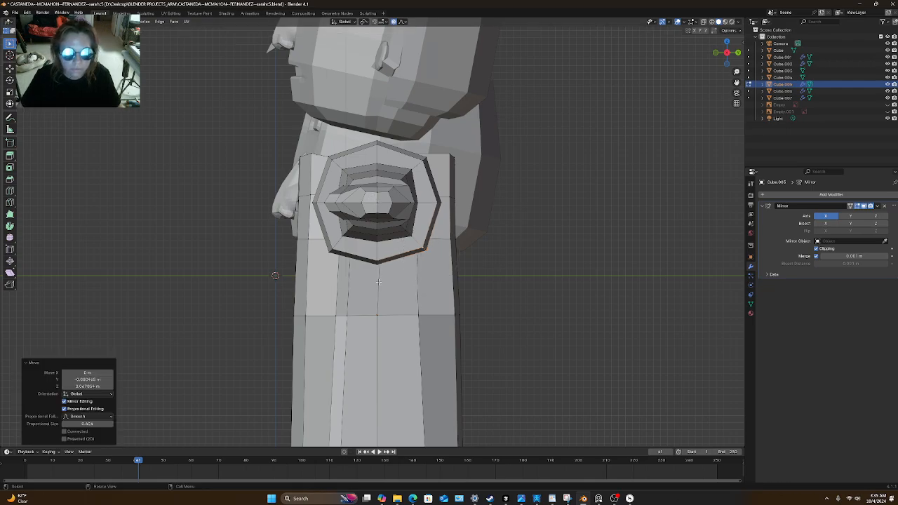
In edge mode, select the sleeve and torso edges around the front half of the underarm gap and fill it with a face.
{"action": "middle_click_drag", "start_coordinate": [428, 254], "coordinate": [394, 289]}
{"action": "key", "text": "2"}
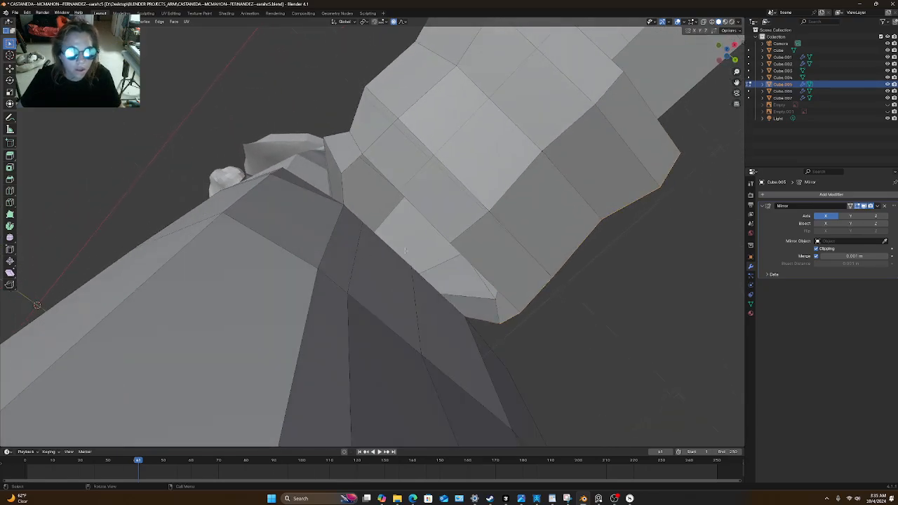
{"action": "middle_click_drag", "start_coordinate": [405, 250], "coordinate": [393, 254]}
{"action": "left_click", "coordinate": [392, 253]}
{"action": "left_click", "coordinate": [351, 222], "text": "shift"}
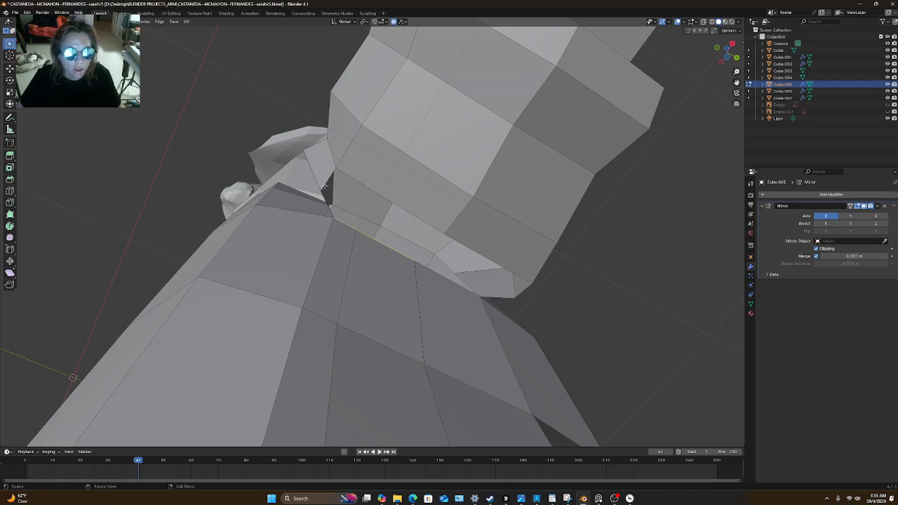
{"action": "left_click", "coordinate": [325, 186]}
{"action": "middle_click_drag", "start_coordinate": [324, 187], "coordinate": [345, 246]}
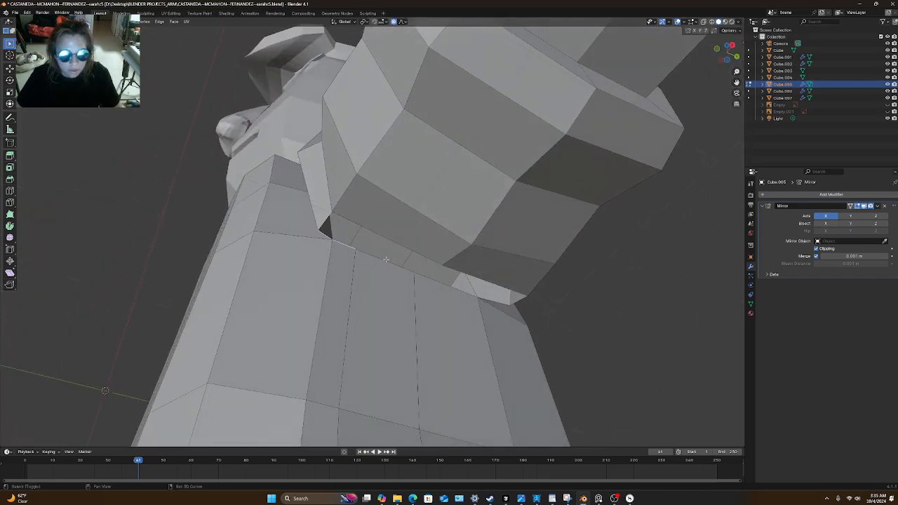
{"action": "left_click", "coordinate": [397, 251], "text": "shift"}
{"action": "middle_click_drag", "start_coordinate": [445, 309], "coordinate": [418, 202]}
{"action": "key", "text": "f"}
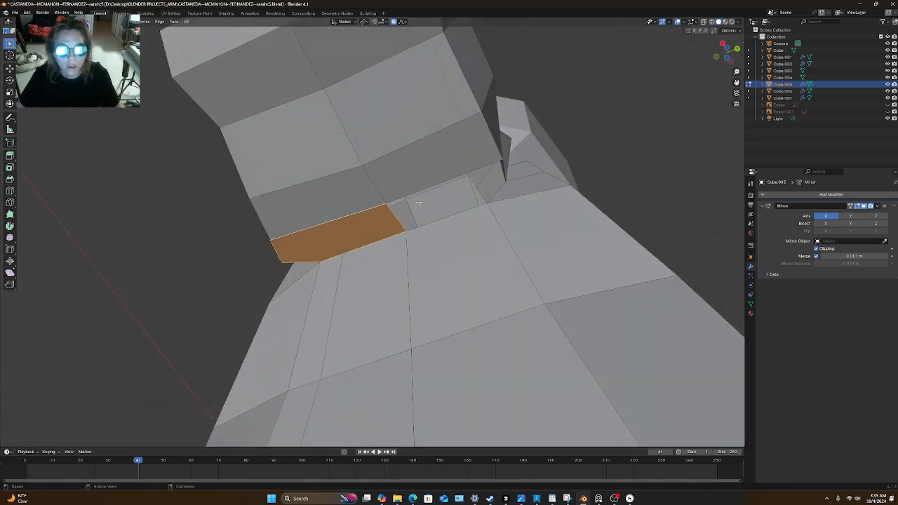
Select the edges bordering the back half of the underarm gap and fill it with a second face.
{"action": "left_click", "coordinate": [407, 197]}
{"action": "left_click", "coordinate": [397, 221], "text": "shift"}
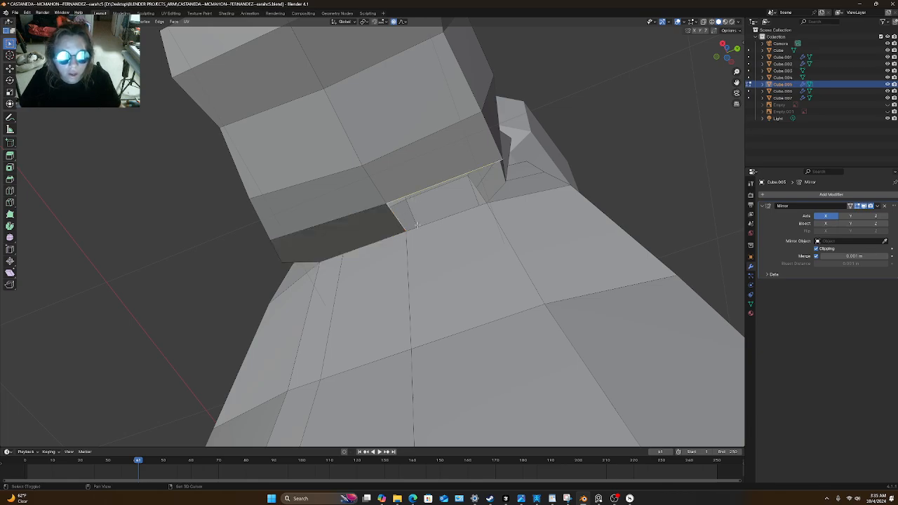
{"action": "middle_click_drag", "start_coordinate": [434, 223], "coordinate": [398, 146]}
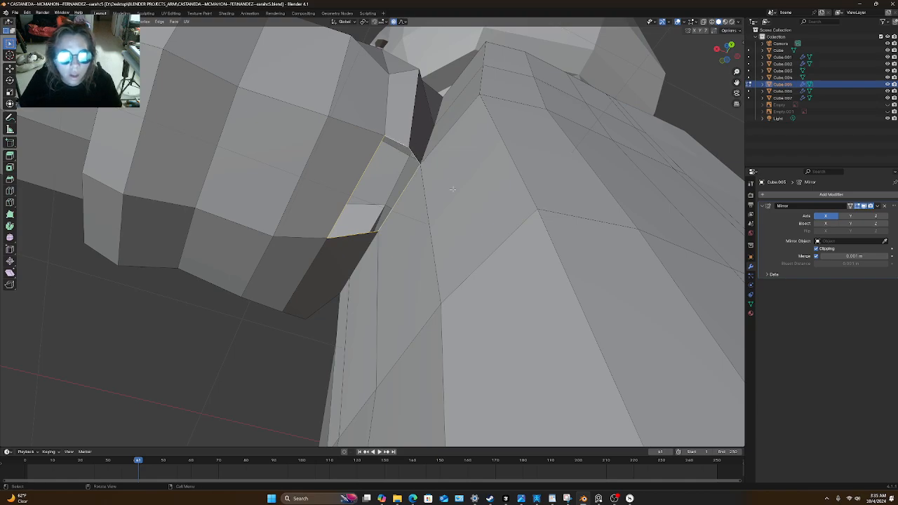
{"action": "key", "text": "f"}
Save the file and check the character's filled underarms and torso from the front, back and side.
{"action": "middle_click_drag", "start_coordinate": [399, 143], "coordinate": [523, 338]}
{"action": "scroll", "coordinate": [523, 338], "scroll_direction": "down", "scroll_amount": 6}
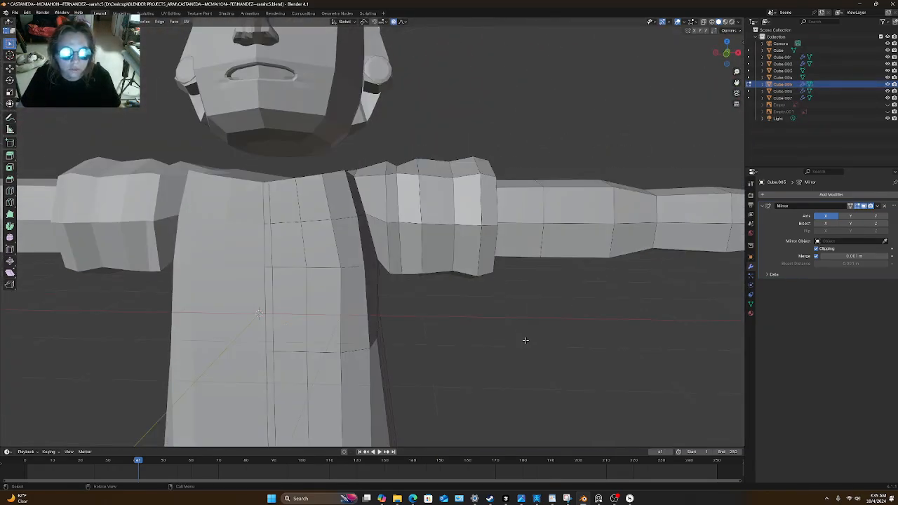
{"action": "scroll", "coordinate": [388, 277], "scroll_direction": "up", "scroll_amount": 2}
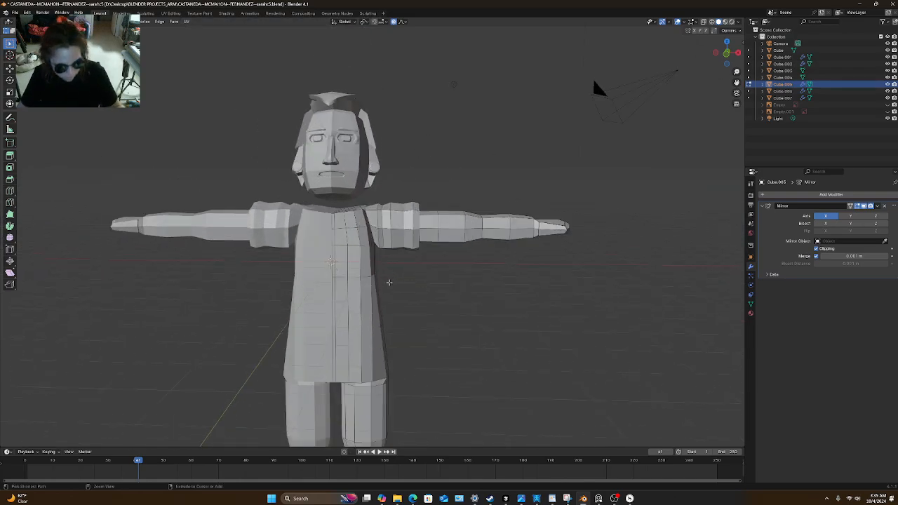
{"action": "key", "text": "ctrl+s"}
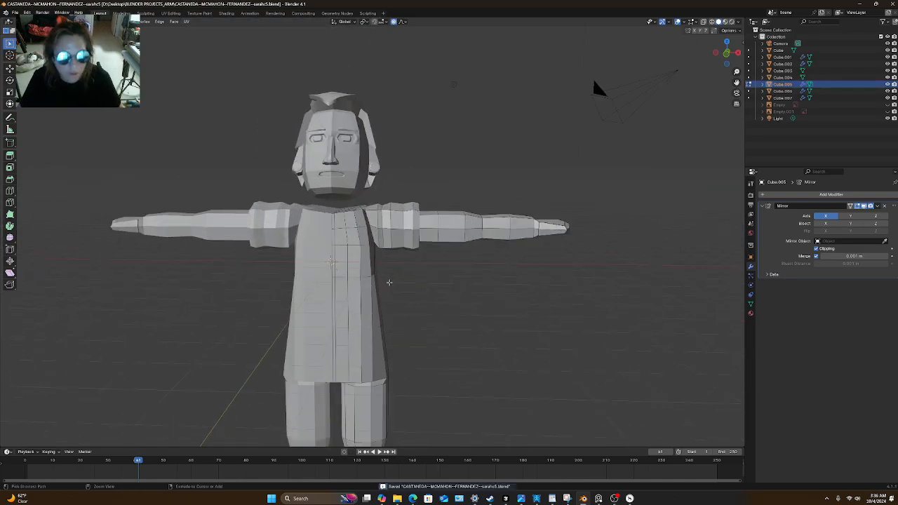
{"action": "scroll", "coordinate": [389, 282], "scroll_direction": "down", "scroll_amount": 2}
{"action": "middle_click_drag", "start_coordinate": [386, 281], "coordinate": [234, 264]}
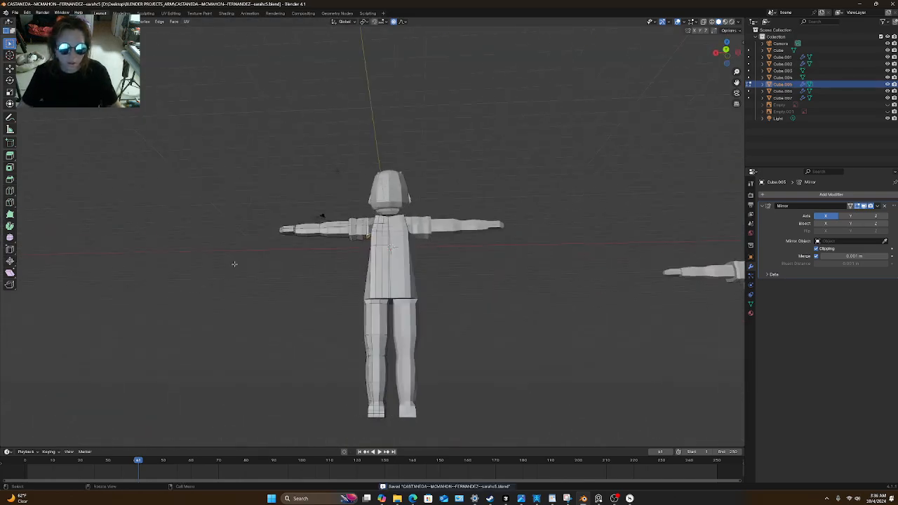
{"action": "middle_click_drag", "start_coordinate": [287, 276], "coordinate": [413, 294]}
{"action": "scroll", "coordinate": [414, 320], "scroll_direction": "up", "scroll_amount": 4}
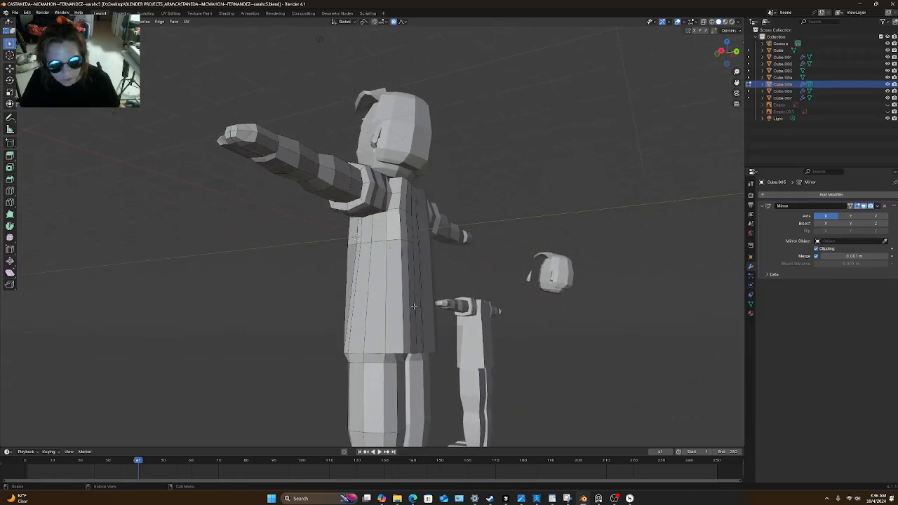
{"action": "scroll", "coordinate": [414, 309], "scroll_direction": "up", "scroll_amount": 3}
{"action": "scroll", "coordinate": [415, 351], "scroll_direction": "down", "scroll_amount": 2}
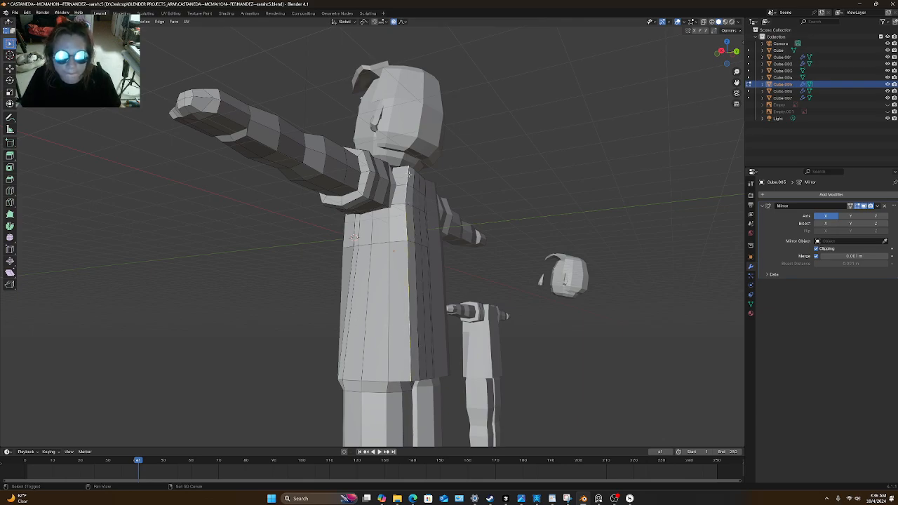
Move the selected vertical edge at the torso's back corner inward about 0.077 m in both X and Y, working from the top view.
{"action": "middle_click_drag", "start_coordinate": [409, 172], "coordinate": [439, 208]}
{"action": "key", "text": "KP_7"}
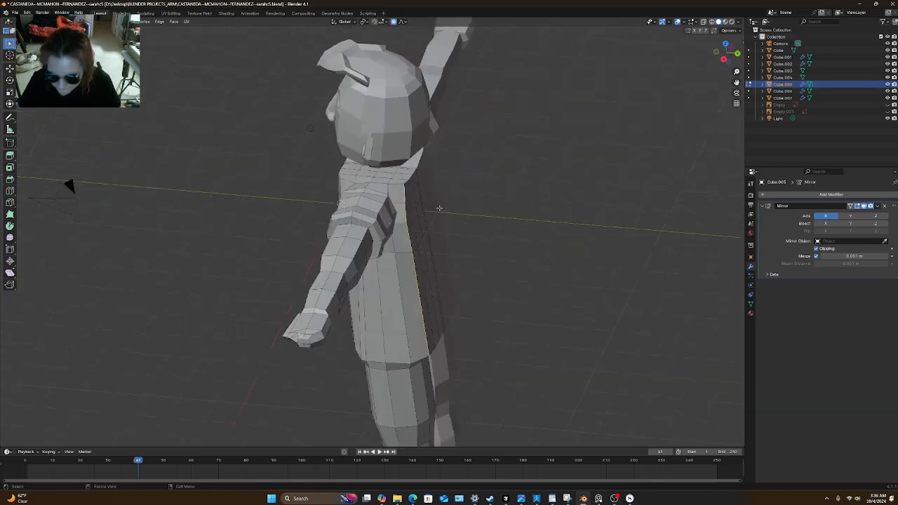
{"action": "scroll", "coordinate": [461, 187], "scroll_direction": "up", "scroll_amount": 4}
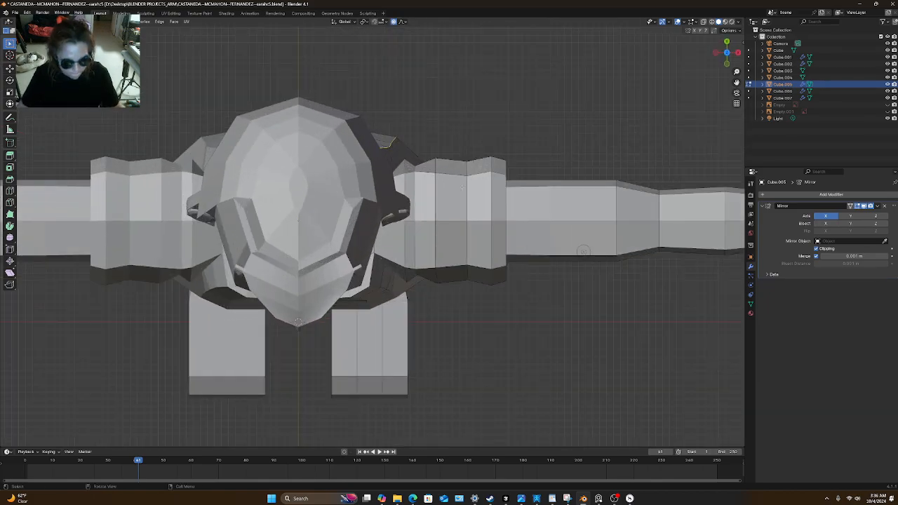
{"action": "key", "text": "g"}
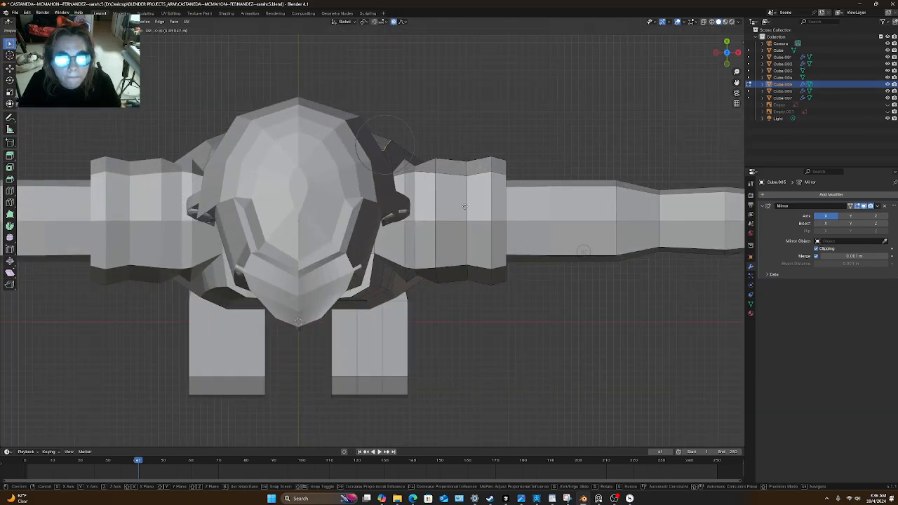
{"action": "left_click", "coordinate": [465, 209]}
{"action": "scroll", "coordinate": [465, 208], "scroll_direction": "down", "scroll_amount": 4}
{"action": "middle_click_drag", "start_coordinate": [477, 281], "coordinate": [312, 164]}
{"action": "middle_click_drag", "start_coordinate": [388, 251], "coordinate": [363, 223]}
{"action": "scroll", "coordinate": [451, 323], "scroll_direction": "down", "scroll_amount": 5}
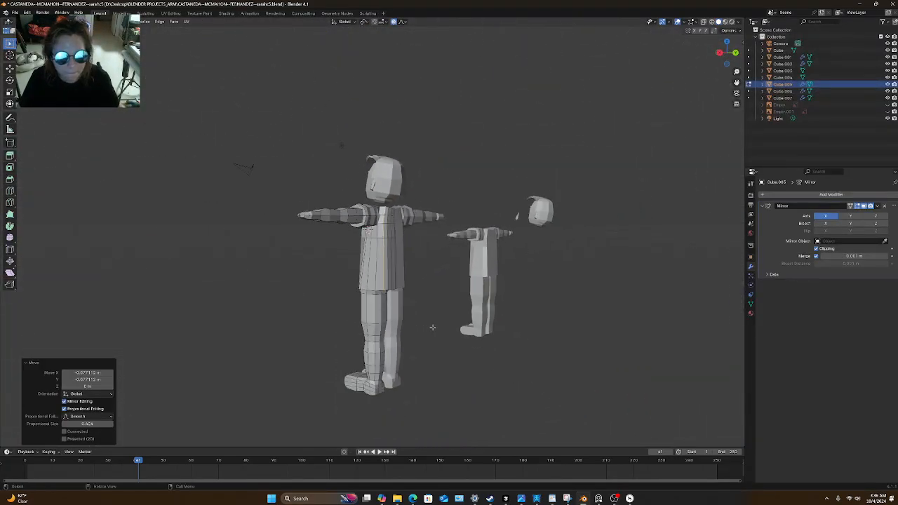
Save the file and check the character's reshaped torso from the front and side.
{"action": "middle_click_drag", "start_coordinate": [432, 327], "coordinate": [461, 284]}
{"action": "scroll", "coordinate": [461, 284], "scroll_direction": "up", "scroll_amount": 4}
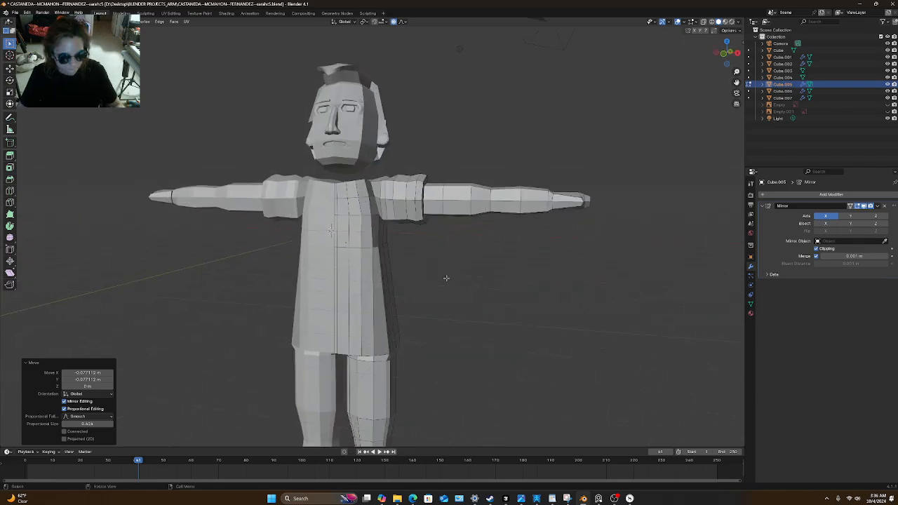
{"action": "key", "text": "ctrl+s"}
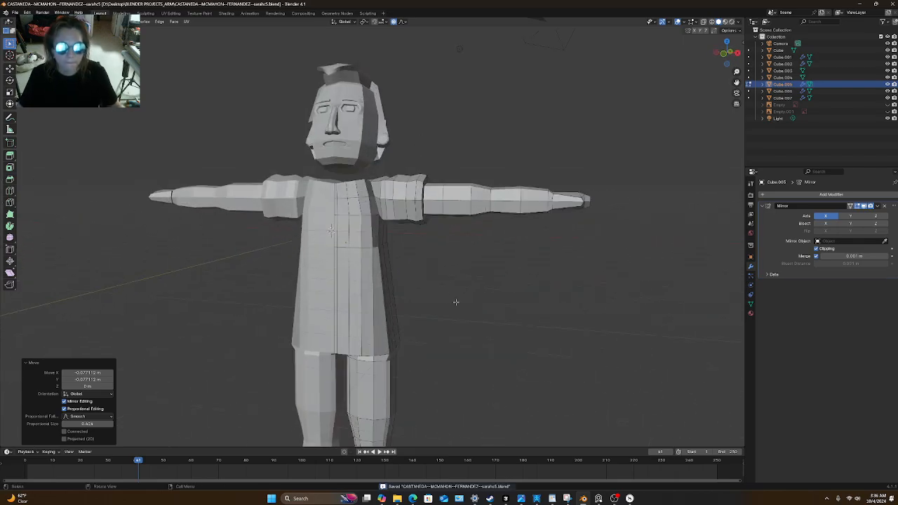
{"action": "middle_click_drag", "start_coordinate": [456, 302], "coordinate": [327, 226]}
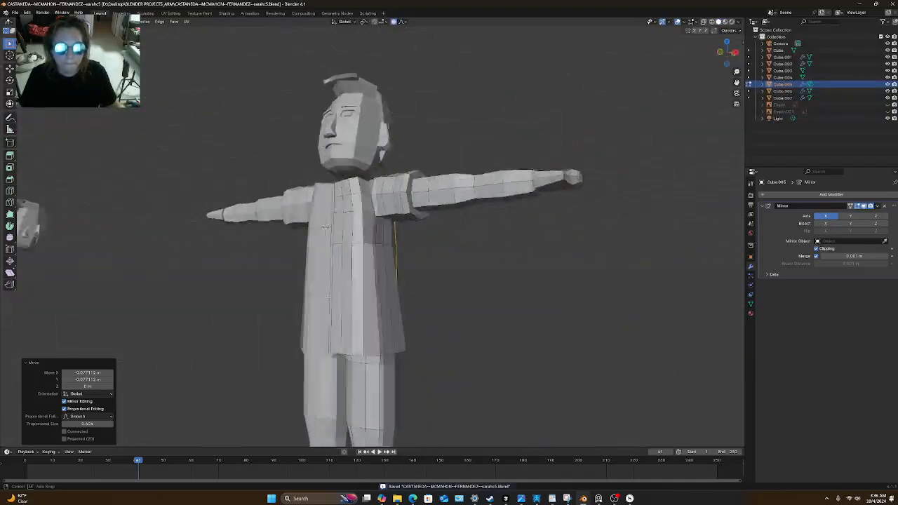
{"action": "middle_click_drag", "start_coordinate": [328, 297], "coordinate": [315, 296]}
{"action": "scroll", "coordinate": [423, 232], "scroll_direction": "down", "scroll_amount": 3}
Select the outer top edges of the foot and move them about 0.12 m inward and 0.09 m down, working from the front view.
{"action": "middle_click_drag", "start_coordinate": [390, 242], "coordinate": [433, 92]}
{"action": "scroll", "coordinate": [433, 210], "scroll_direction": "up", "scroll_amount": 5}
{"action": "middle_click_drag", "start_coordinate": [479, 251], "coordinate": [421, 294]}
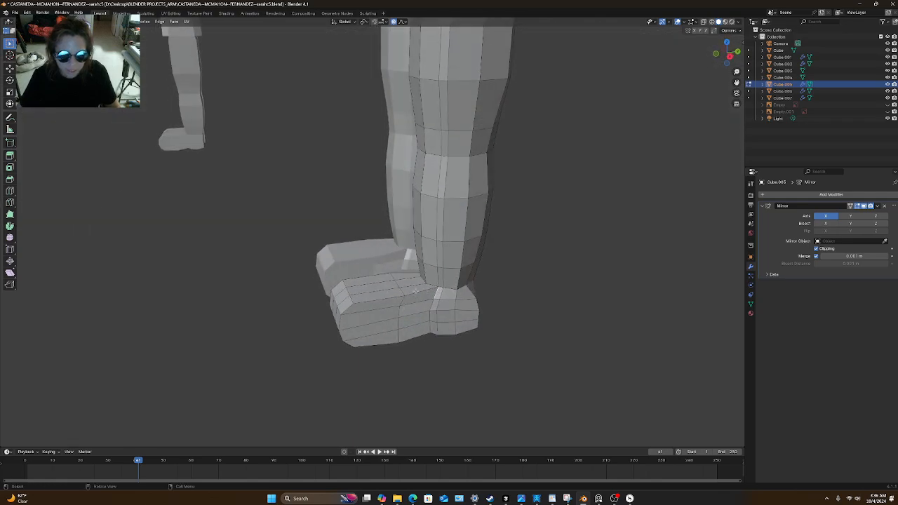
{"action": "left_click", "coordinate": [435, 292]}
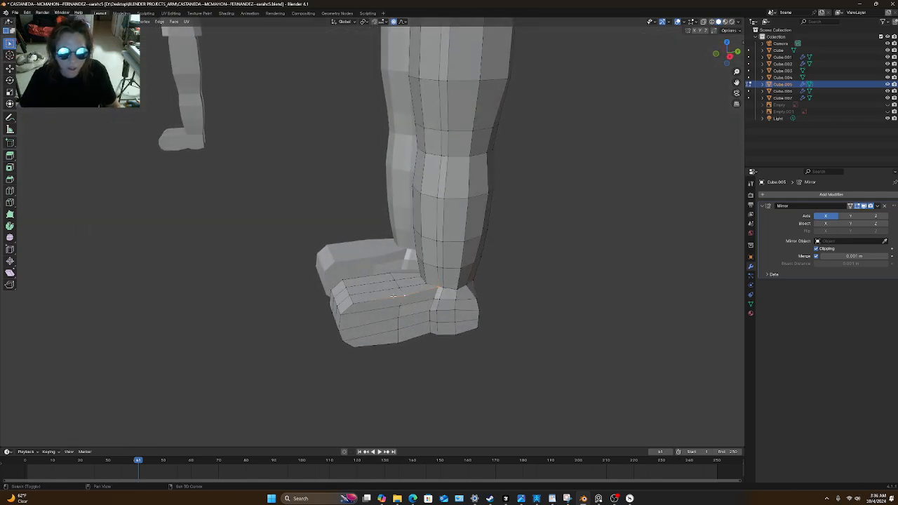
{"action": "left_click", "coordinate": [356, 302], "text": "shift"}
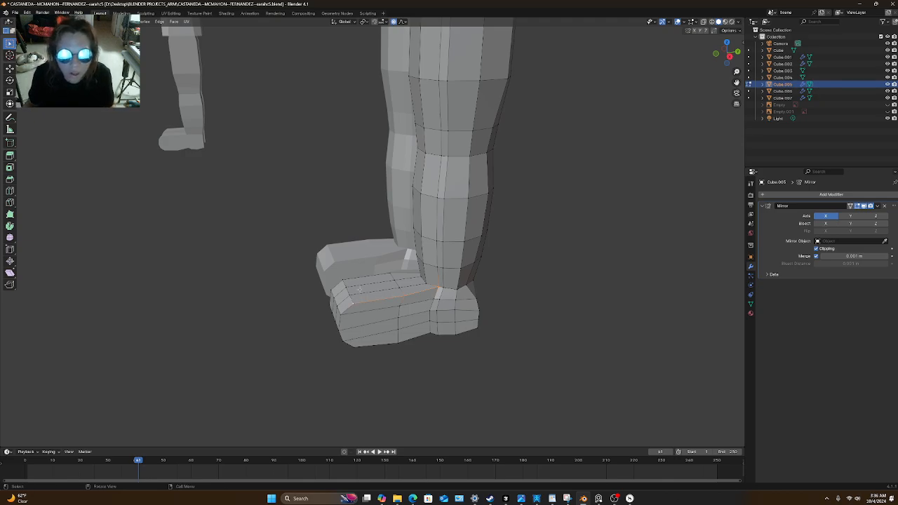
{"action": "middle_click_drag", "start_coordinate": [366, 295], "coordinate": [414, 288]}
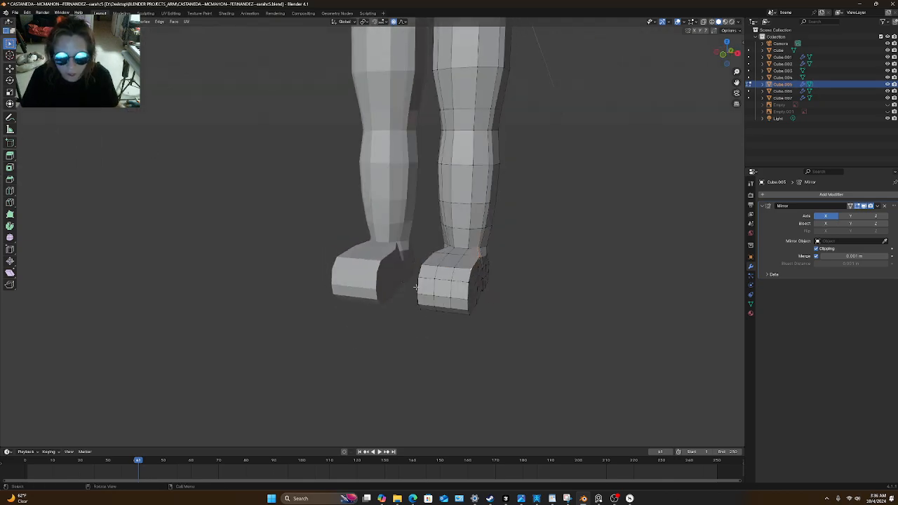
{"action": "key", "text": "KP_1"}
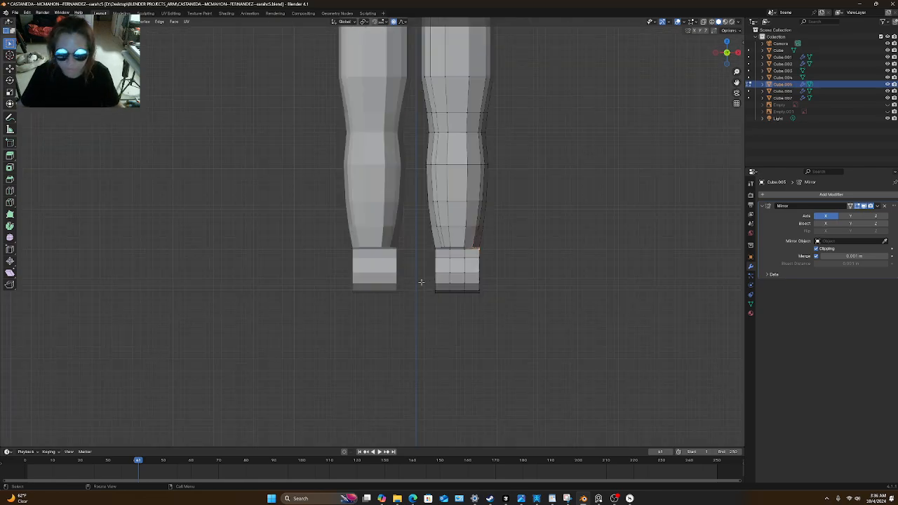
{"action": "middle_click_drag", "start_coordinate": [481, 282], "coordinate": [422, 259], "text": "shift"}
{"action": "scroll", "coordinate": [453, 258], "scroll_direction": "up", "scroll_amount": 1}
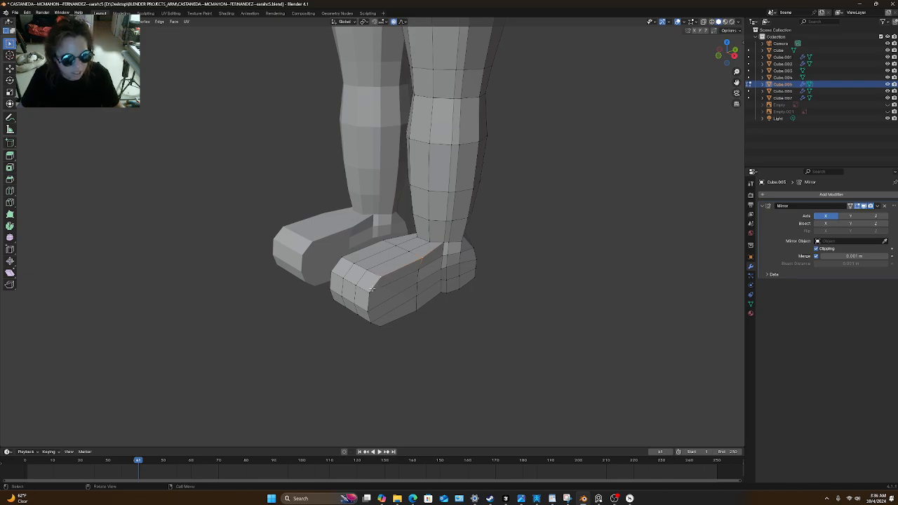
{"action": "key", "text": "KP_1"}
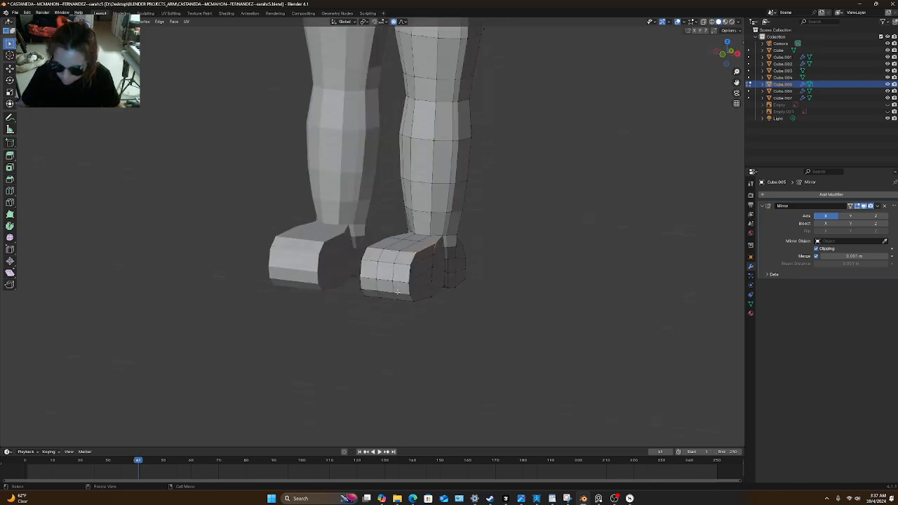
{"action": "scroll", "coordinate": [494, 239], "scroll_direction": "up", "scroll_amount": 5}
{"action": "middle_click_drag", "start_coordinate": [494, 239], "coordinate": [421, 296], "text": "shift"}
{"action": "key", "text": "g"}
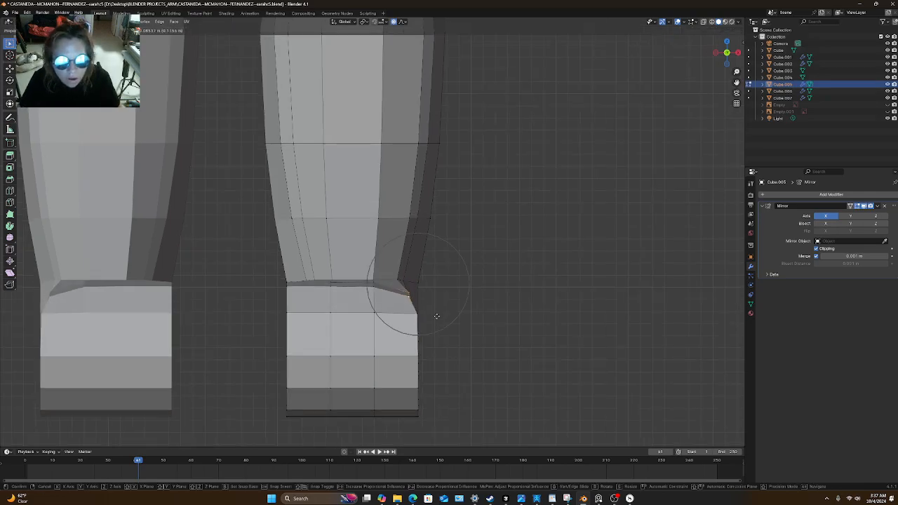
{"action": "left_click", "coordinate": [432, 316]}
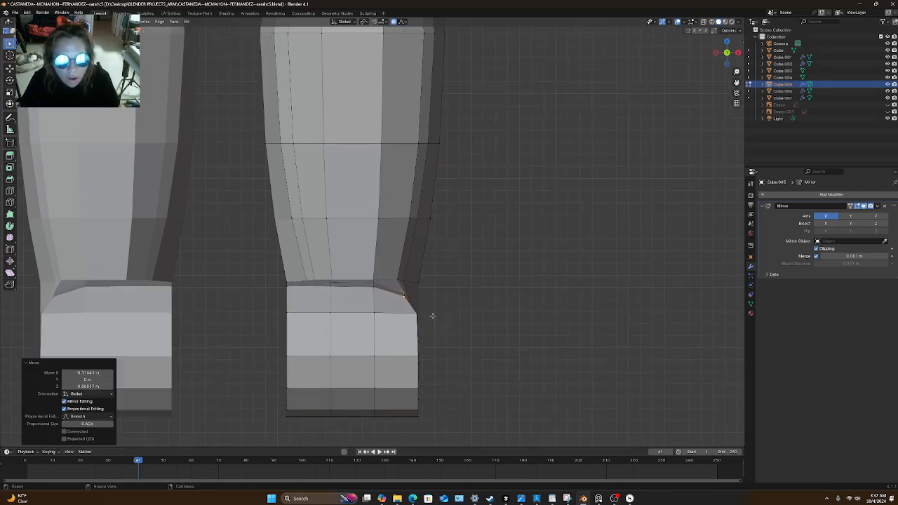
Move the inner top edges of the foot about 0.15 m toward its middle and 0.1 m down, then nudge them slightly back.
{"action": "middle_click_drag", "start_coordinate": [430, 315], "coordinate": [317, 290]}
{"action": "left_click", "coordinate": [300, 289]}
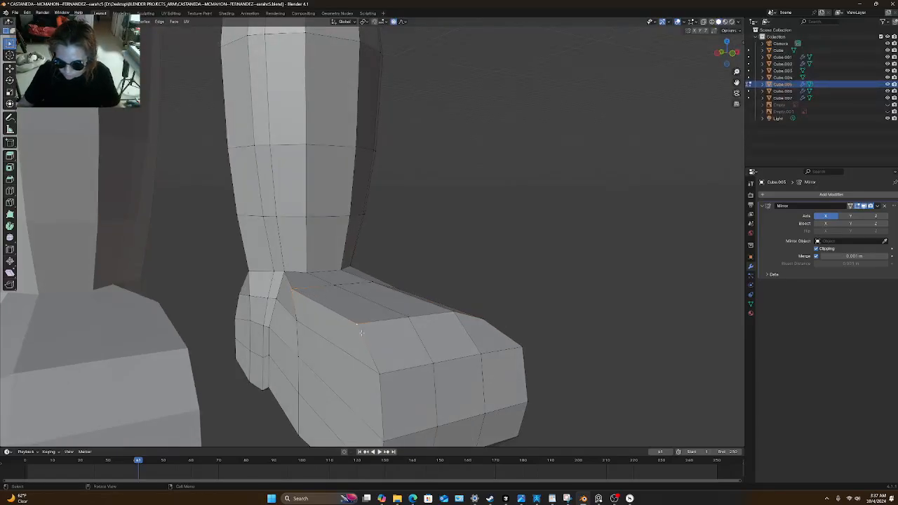
{"action": "key", "text": "KP_1"}
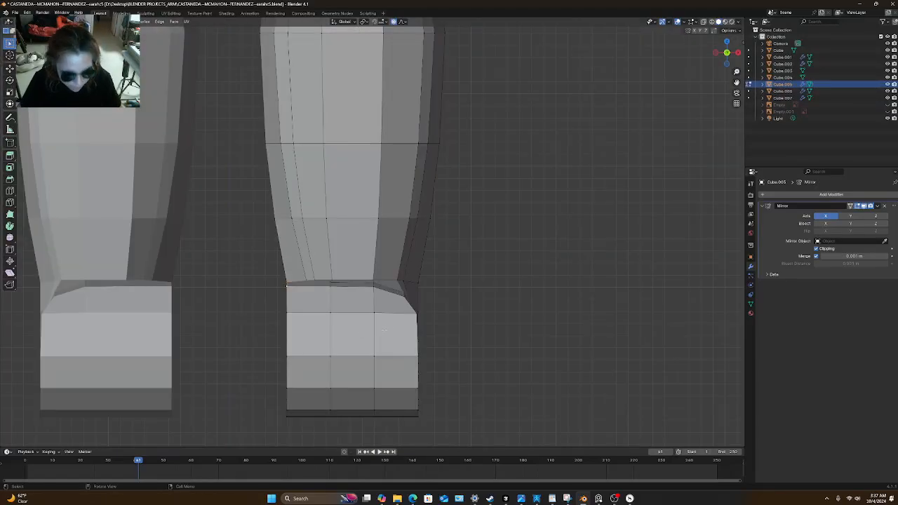
{"action": "key", "text": "g"}
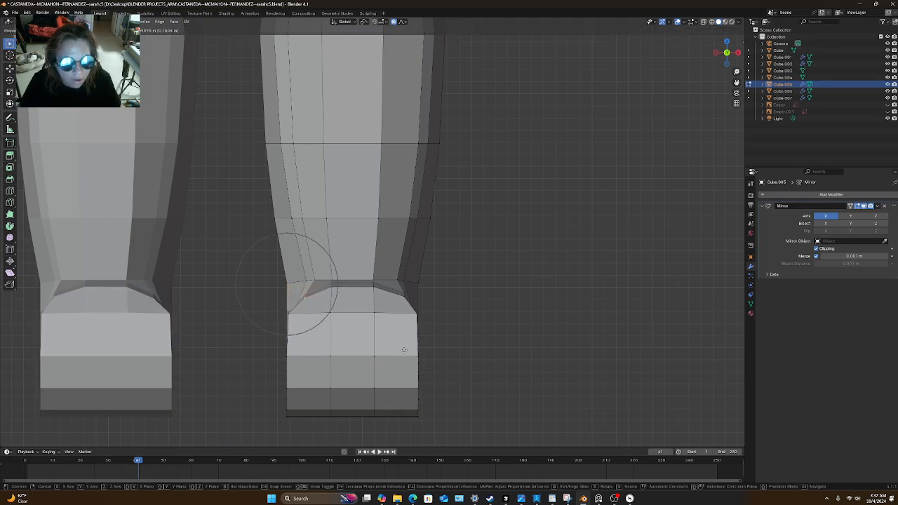
{"action": "left_click", "coordinate": [403, 349]}
{"action": "key", "text": "g"}
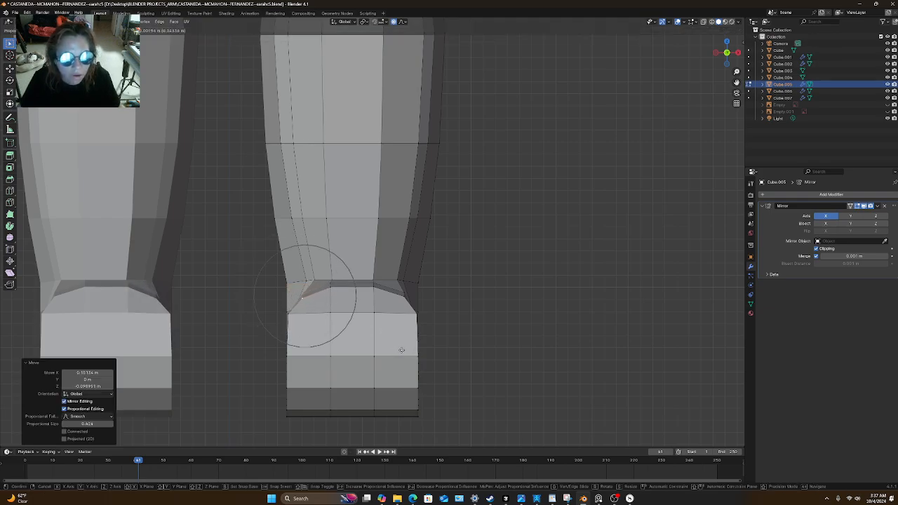
{"action": "left_click", "coordinate": [402, 349]}
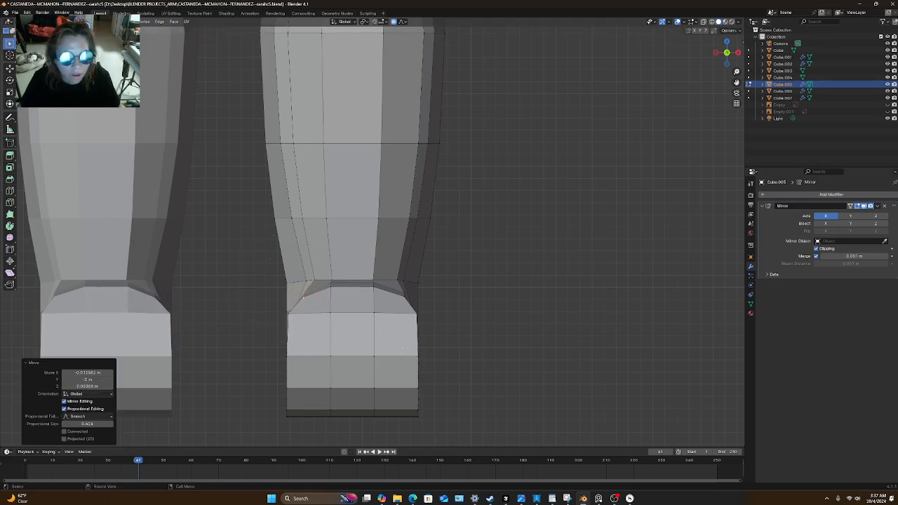
Select the outer edges along the sole from toe to heel and move them about 0.13 m inward and 0.06 m up.
{"action": "middle_click_drag", "start_coordinate": [414, 335], "coordinate": [316, 274]}
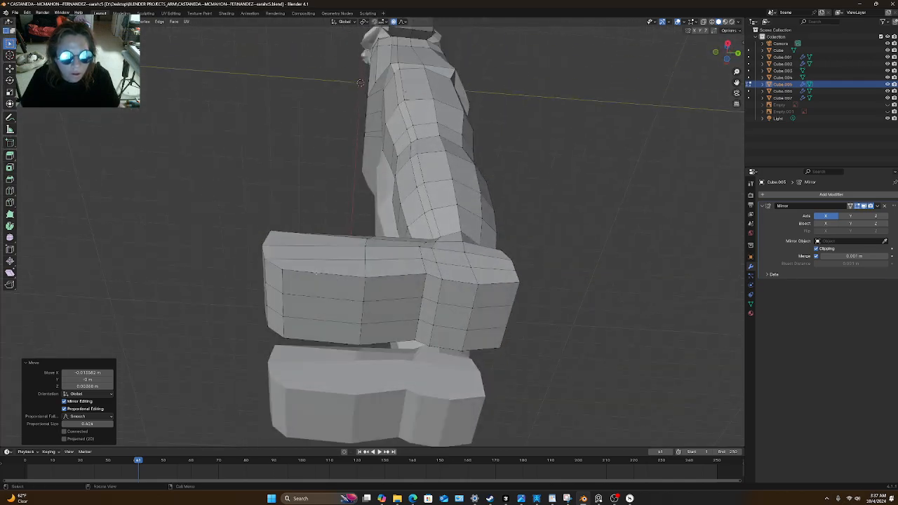
{"action": "left_click", "coordinate": [283, 265], "text": "shift"}
{"action": "left_click", "coordinate": [366, 276], "text": "shift"}
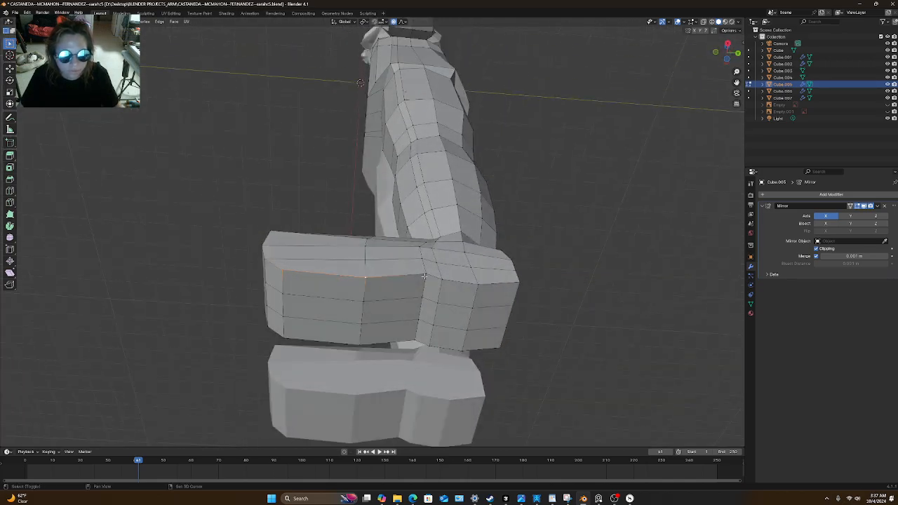
{"action": "left_click", "coordinate": [487, 287], "text": "shift"}
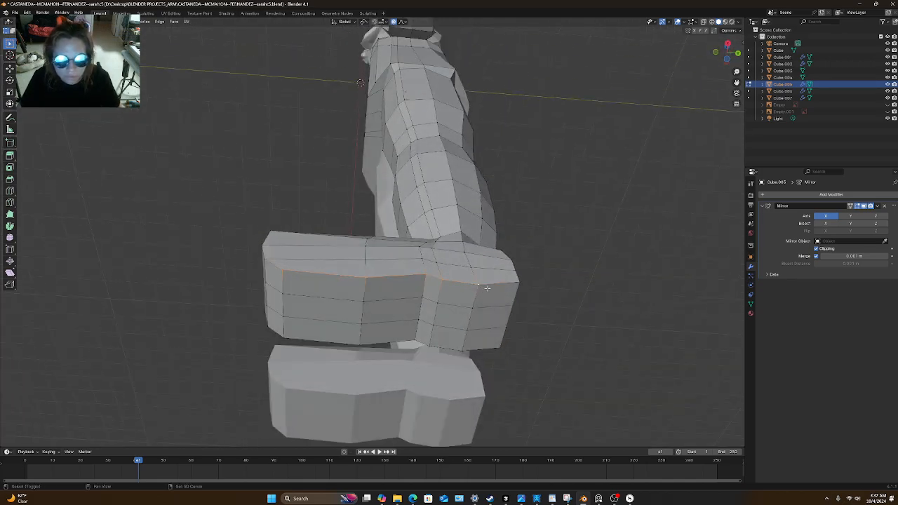
{"action": "middle_click_drag", "start_coordinate": [517, 283], "coordinate": [480, 315]}
{"action": "key", "text": "KP_3"}
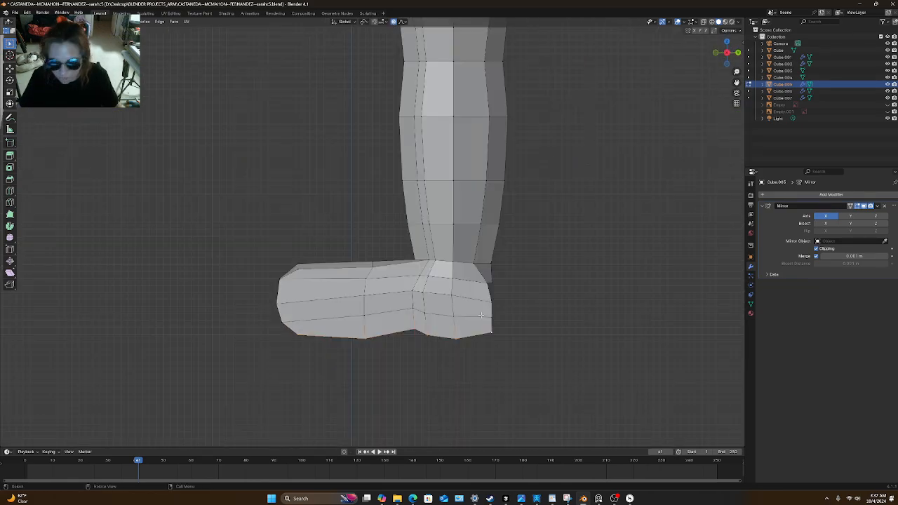
{"action": "key", "text": "KP_1"}
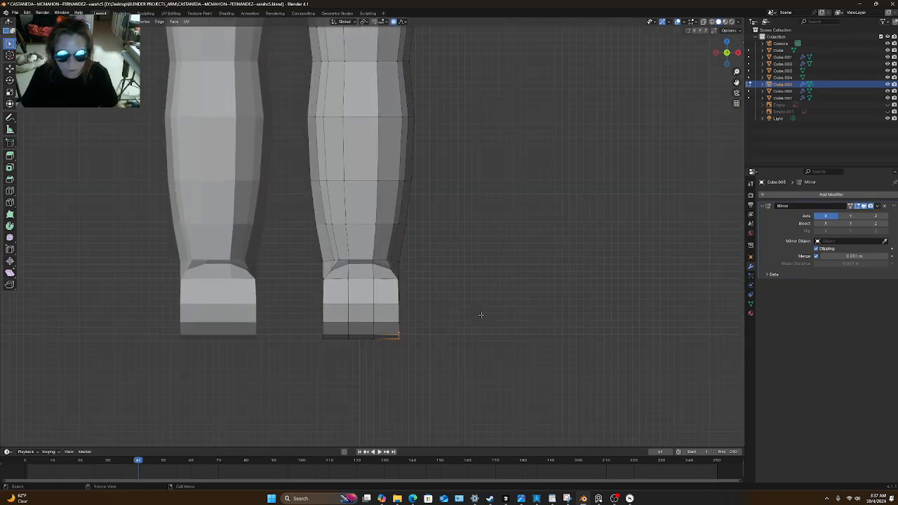
{"action": "key", "text": "g"}
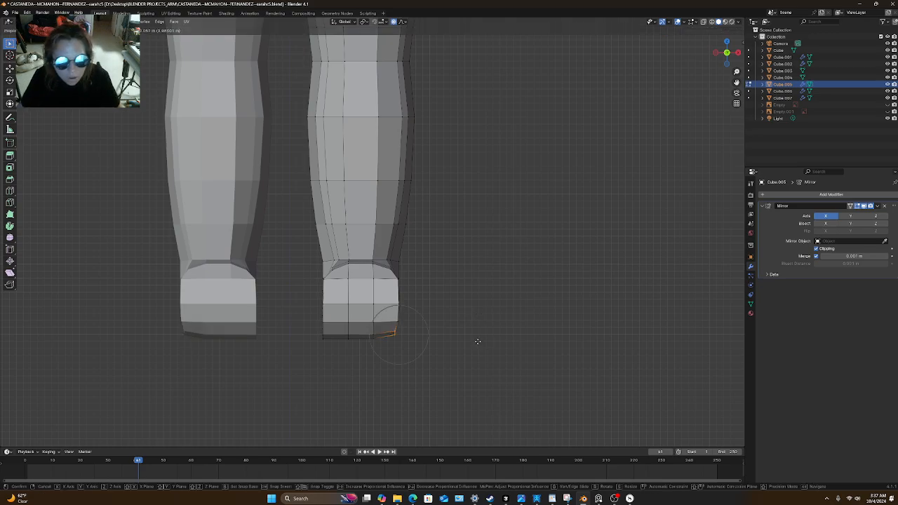
{"action": "left_click", "coordinate": [473, 341]}
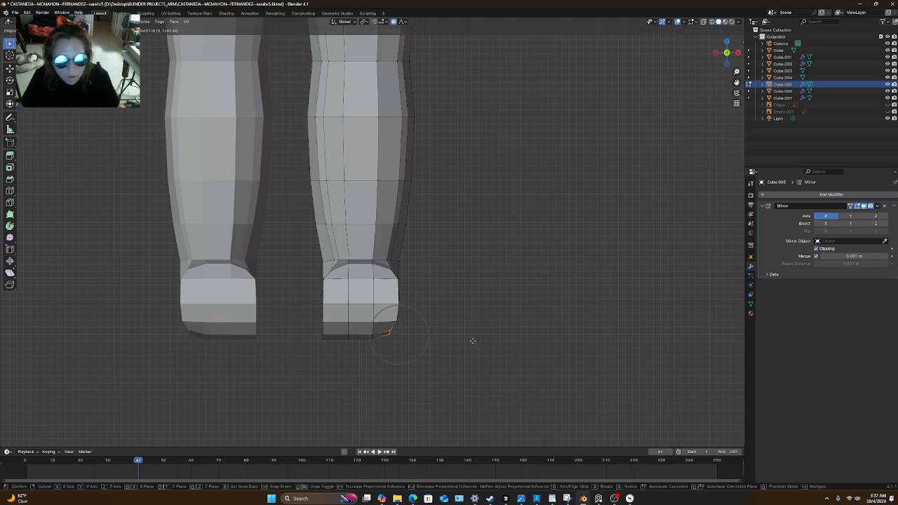
Select the inner edges along the sole and move them about 0.14 m toward the foot's middle and slightly up in the front view.
{"action": "middle_click_drag", "start_coordinate": [382, 359], "coordinate": [434, 248]}
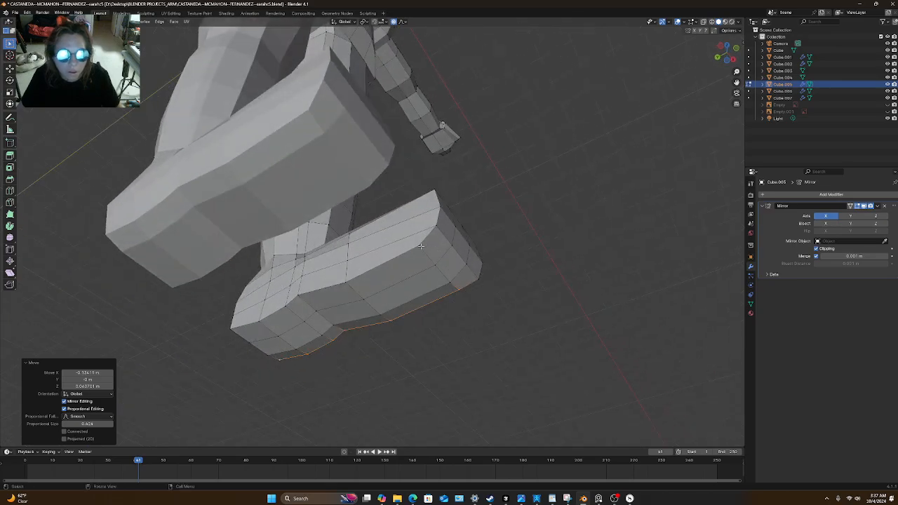
{"action": "middle_click_drag", "start_coordinate": [377, 300], "coordinate": [313, 224]}
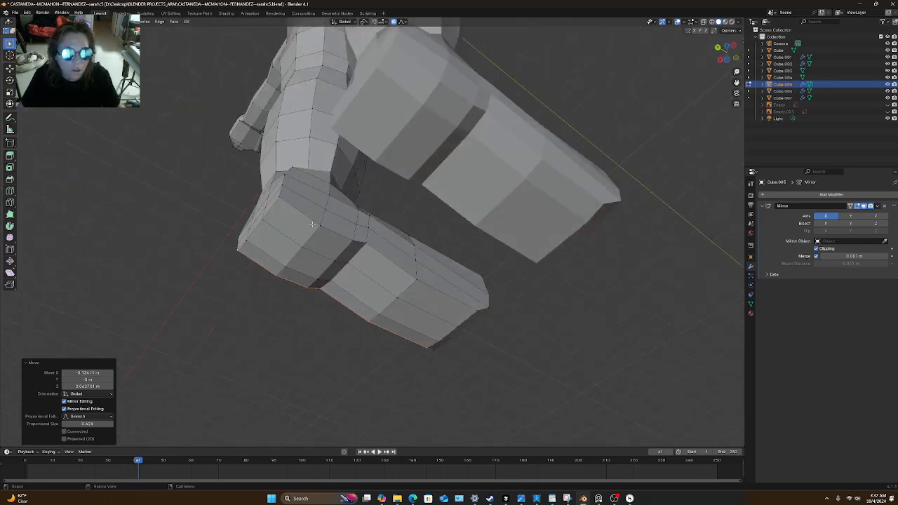
{"action": "left_click", "coordinate": [302, 211], "text": "alt"}
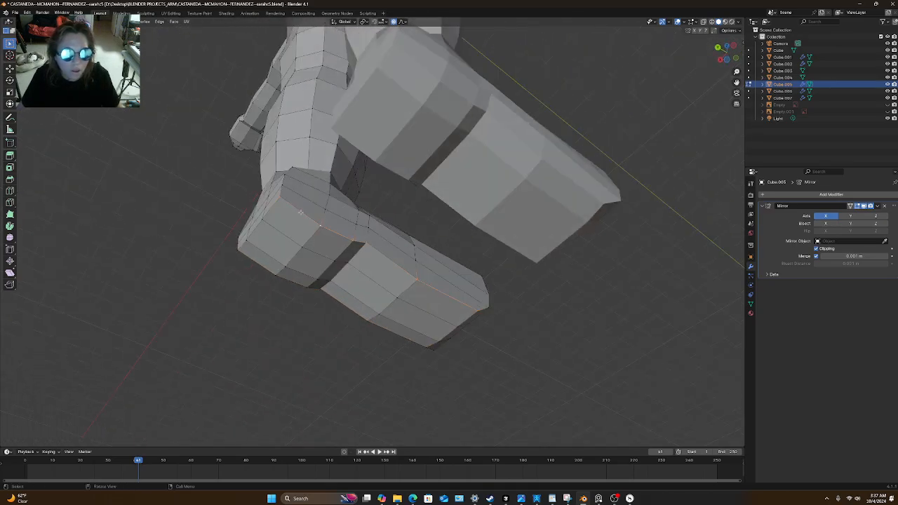
{"action": "middle_click_drag", "start_coordinate": [463, 312], "coordinate": [416, 338]}
{"action": "middle_click_drag", "start_coordinate": [399, 342], "coordinate": [399, 342]}
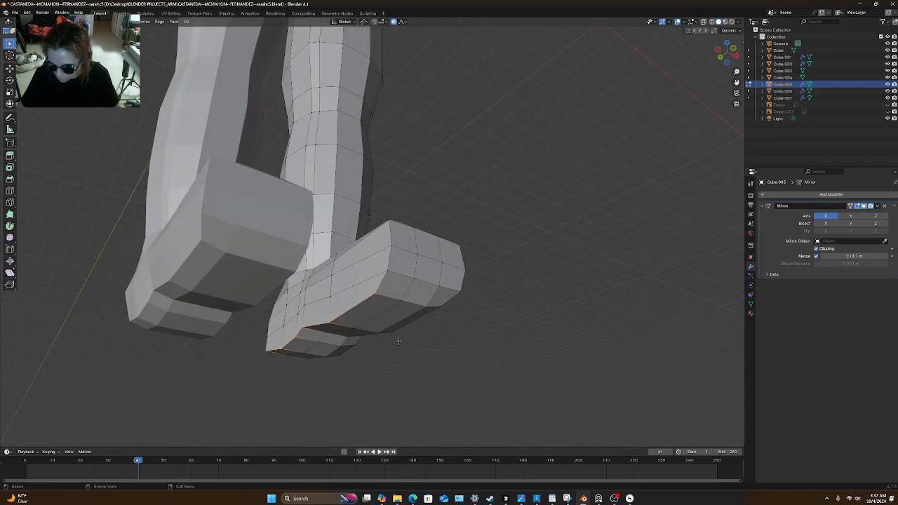
{"action": "key", "text": "KP_1"}
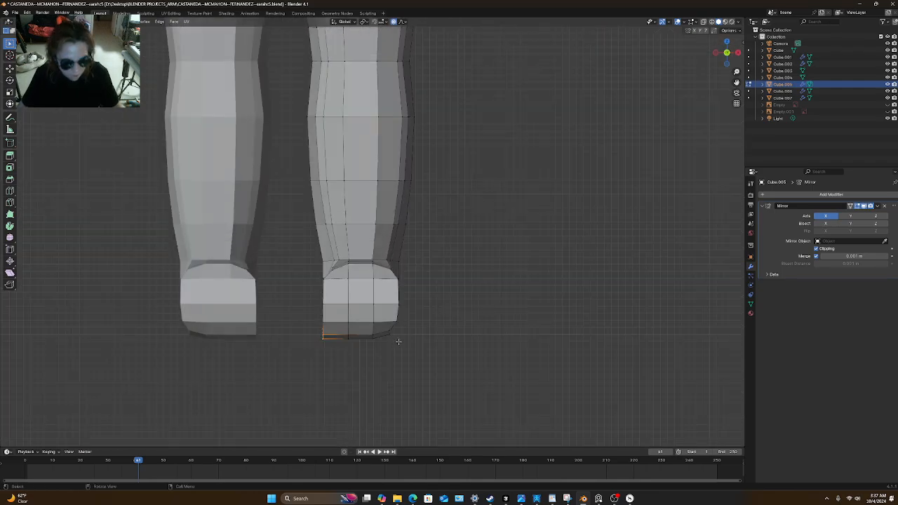
{"action": "key", "text": "g"}
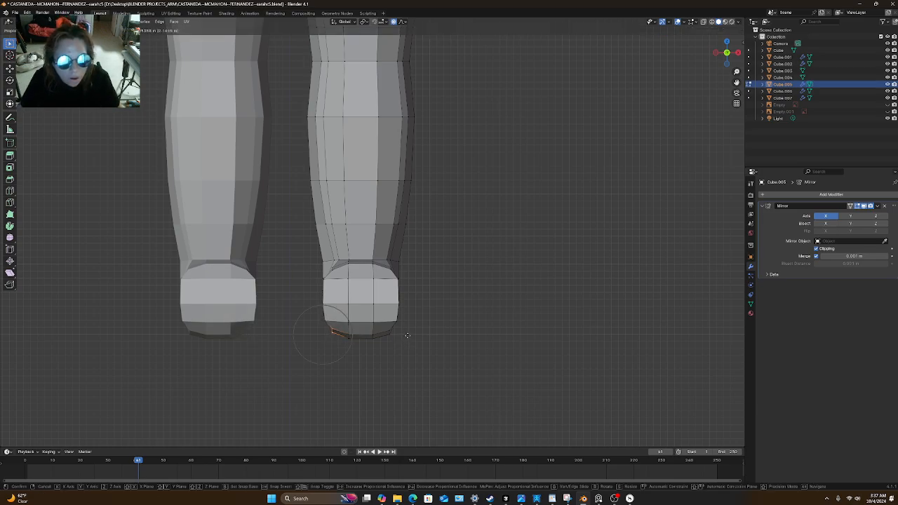
{"action": "left_click", "coordinate": [407, 335]}
Check the rounded foot, then bevel the edge loop around the front of the toe and clear the selection.
{"action": "mouse_move", "coordinate": [374, 363]}
{"action": "middle_mouse_down"}
{"action": "mouse_move", "coordinate": [444, 313]}
{"action": "mouse_move", "coordinate": [503, 334]}
{"action": "mouse_move", "coordinate": [385, 329]}
{"action": "mouse_move", "coordinate": [367, 362]}
{"action": "middle_mouse_up"}
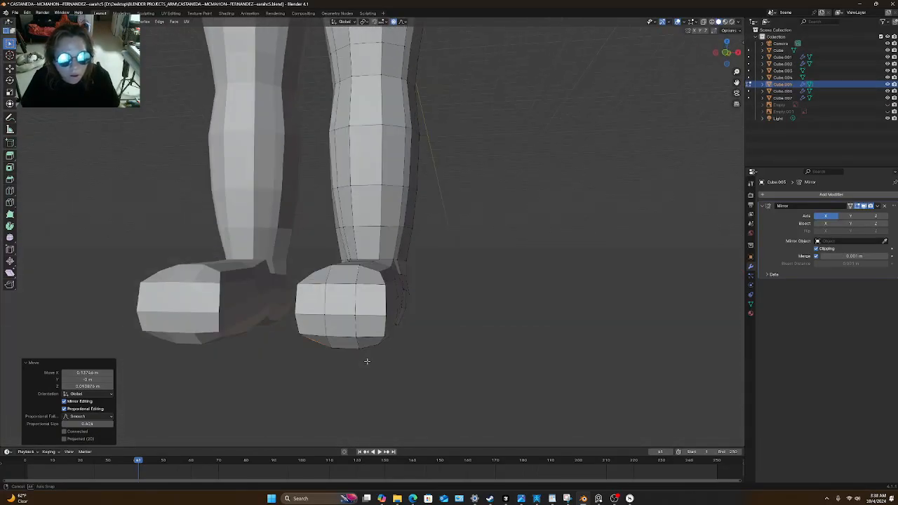
{"action": "scroll", "coordinate": [366, 361], "scroll_direction": "down", "scroll_amount": 3}
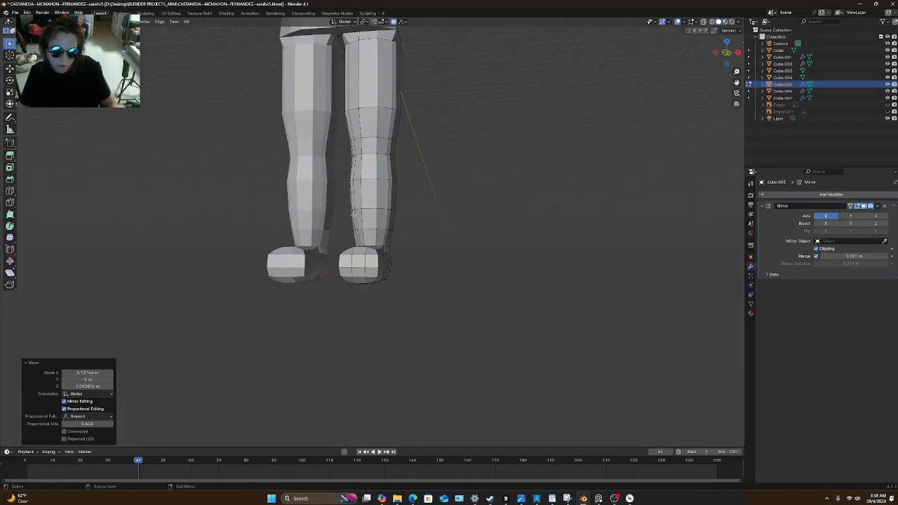
{"action": "scroll", "coordinate": [376, 270], "scroll_direction": "up", "scroll_amount": 4}
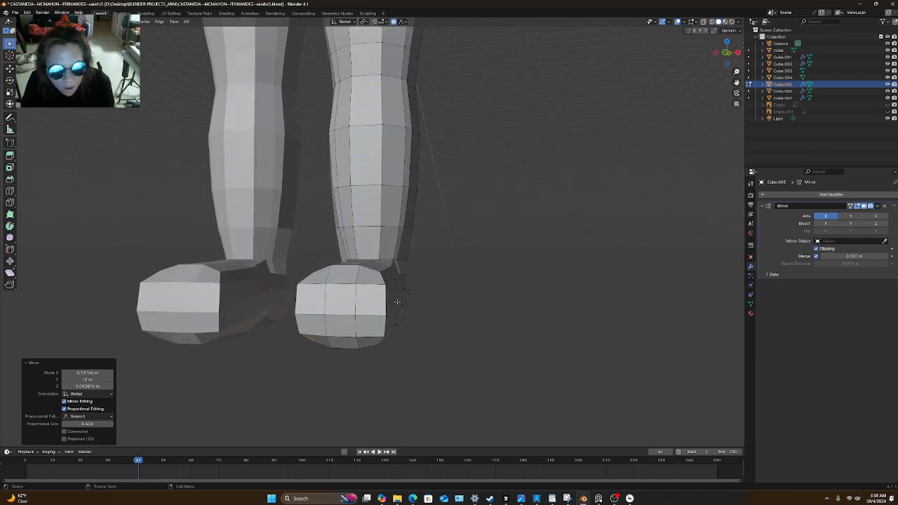
{"action": "middle_click_drag", "start_coordinate": [397, 302], "coordinate": [355, 336]}
{"action": "left_click", "coordinate": [305, 272], "text": "alt"}
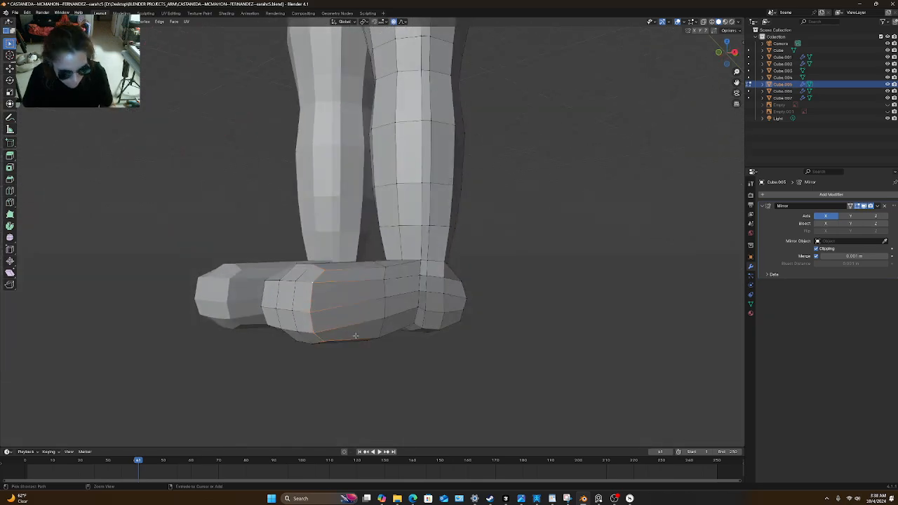
{"action": "key", "text": "ctrl+b"}
{"action": "left_click", "coordinate": [357, 335]}
{"action": "middle_click_drag", "start_coordinate": [357, 336], "coordinate": [400, 294]}
{"action": "key", "text": "alt+a"}
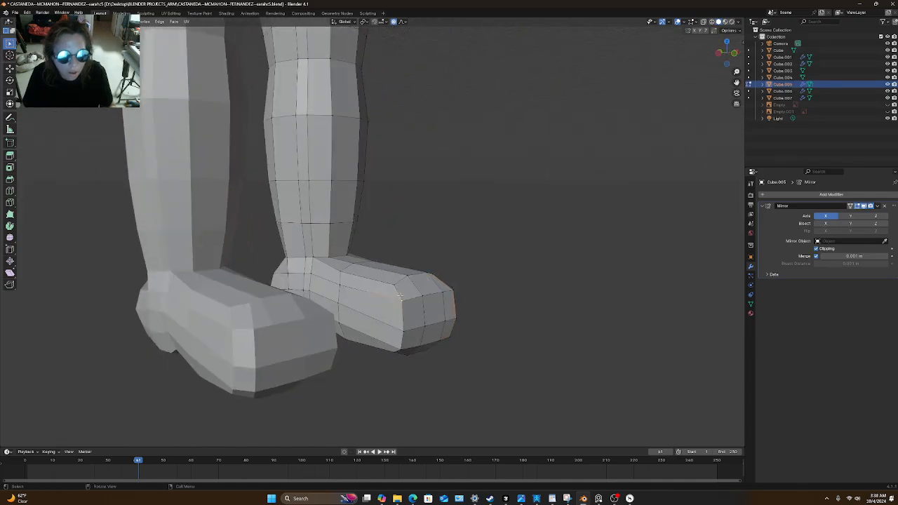
Bevel the edge loop around the toe's outer front corner with one segment and view the foot from the other side.
{"action": "mouse_move", "coordinate": [447, 369]}
{"action": "middle_mouse_down"}
{"action": "mouse_move", "coordinate": [444, 337]}
{"action": "mouse_move", "coordinate": [441, 363]}
{"action": "middle_mouse_up"}
{"action": "key", "text": "ctrl+b"}
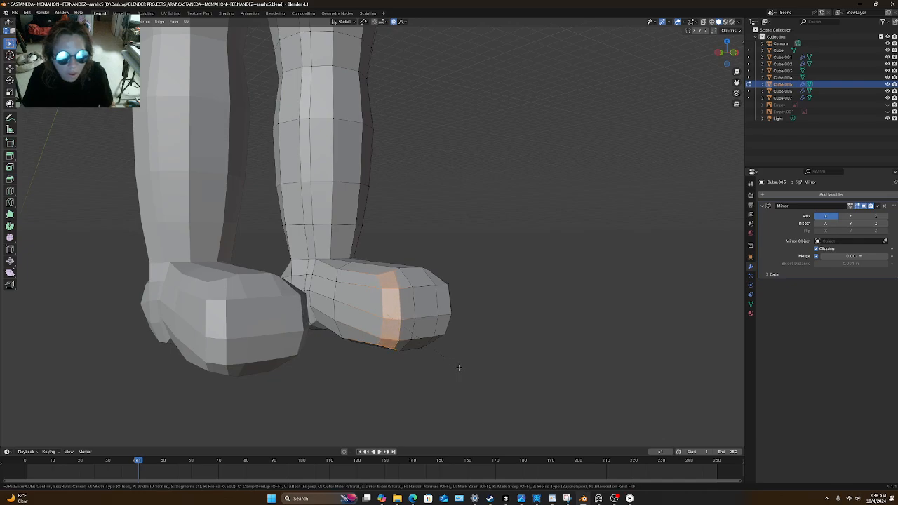
{"action": "left_click", "coordinate": [459, 368]}
{"action": "middle_click_drag", "start_coordinate": [477, 344], "coordinate": [409, 353]}
{"action": "scroll", "coordinate": [387, 381], "scroll_direction": "down", "scroll_amount": 3}
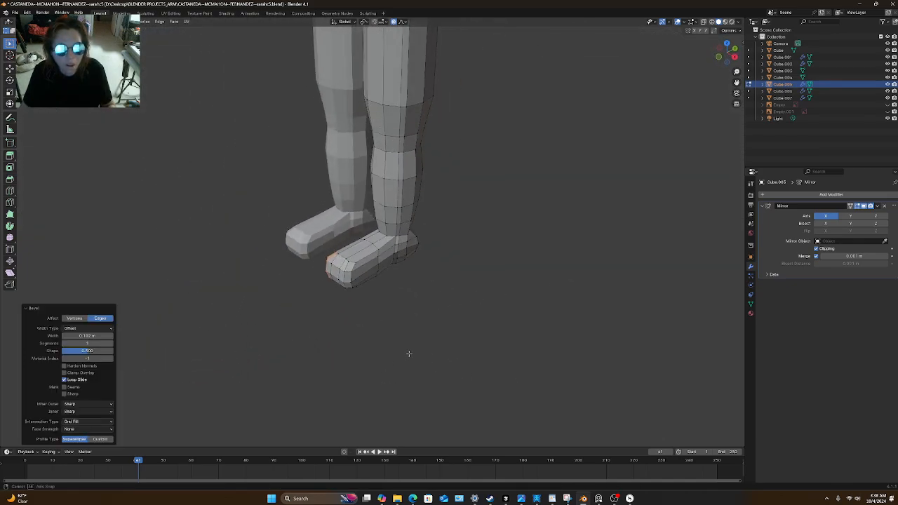
{"action": "key", "text": "ctrl+c"}
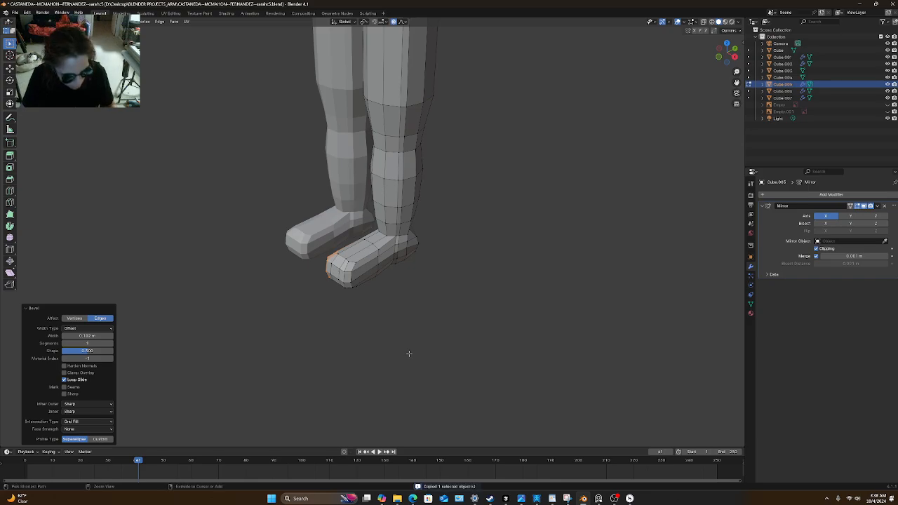
Undo the recent bevels on the front corners of the toe.
{"action": "key", "text": "ctrl+z"}
{"action": "key", "text": "ctrl+z"}
{"action": "key", "text": "ctrl+z"}
{"action": "key", "text": "ctrl+z"}
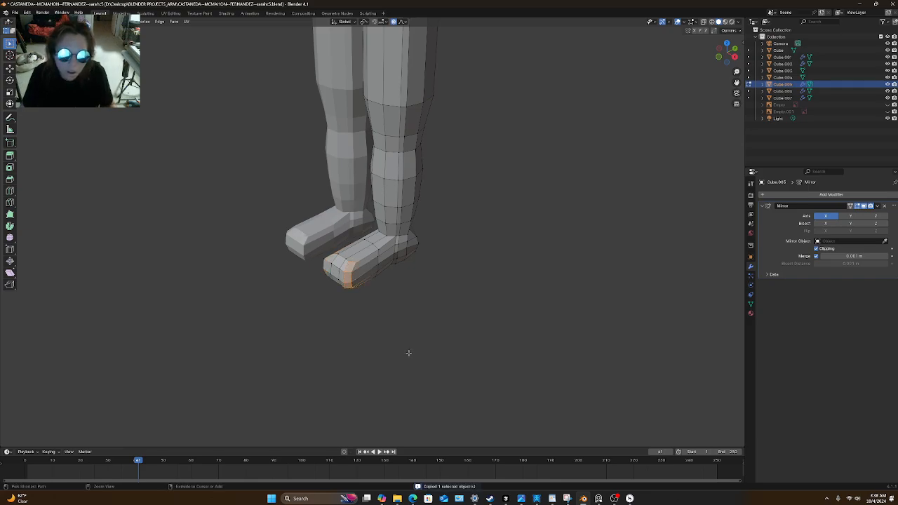
{"action": "key", "text": "ctrl+z"}
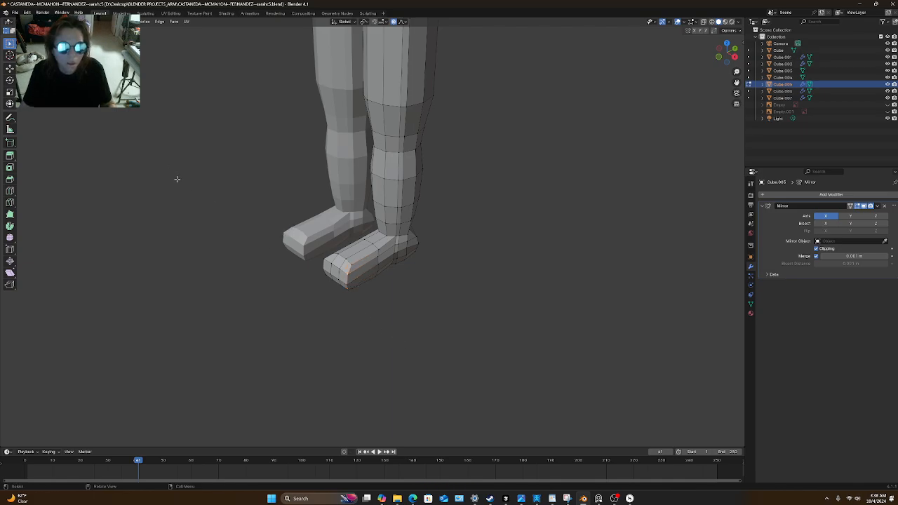
Install the add-on screencast_keys.zip from the Desktop folder through the add-on preferences.
{"action": "left_click", "coordinate": [14, 13]}
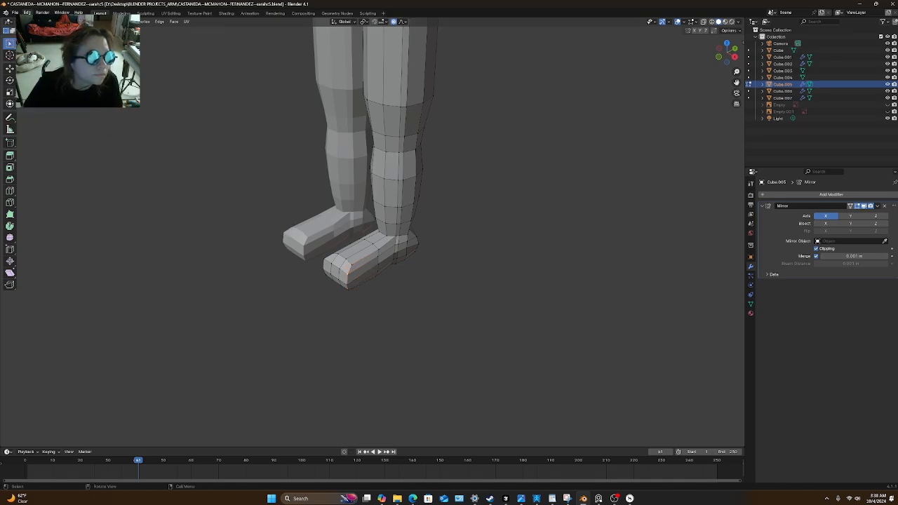
{"action": "left_click", "coordinate": [27, 13]}
{"action": "left_click", "coordinate": [67, 108]}
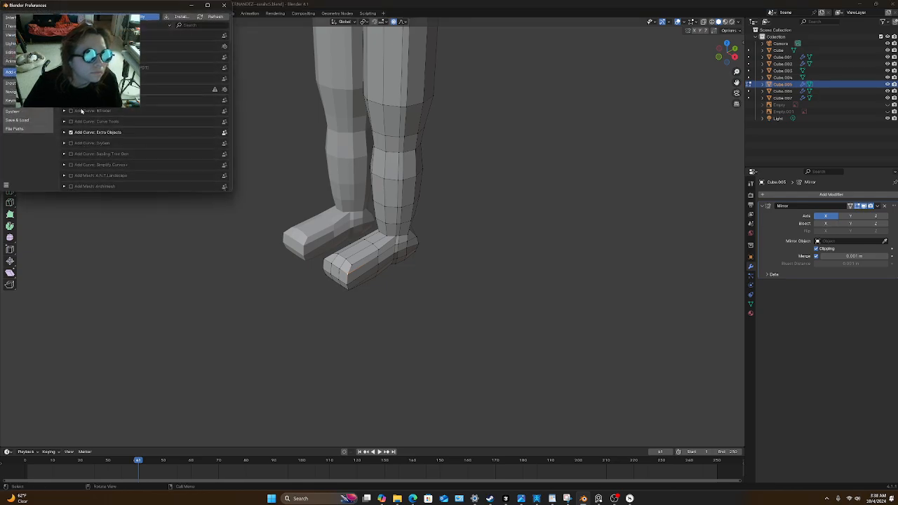
{"action": "left_click_drag", "start_coordinate": [159, 6], "coordinate": [405, 203]}
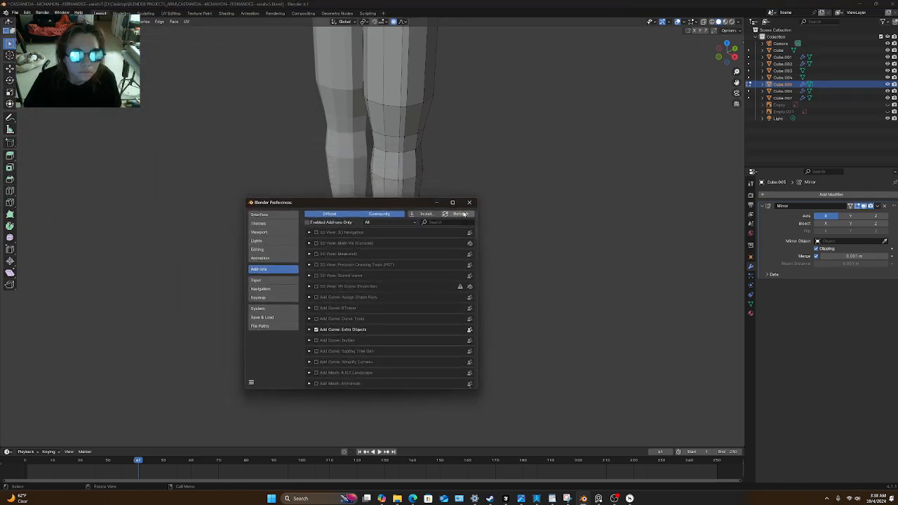
{"action": "left_click", "coordinate": [428, 213]}
{"action": "left_click", "coordinate": [209, 238]}
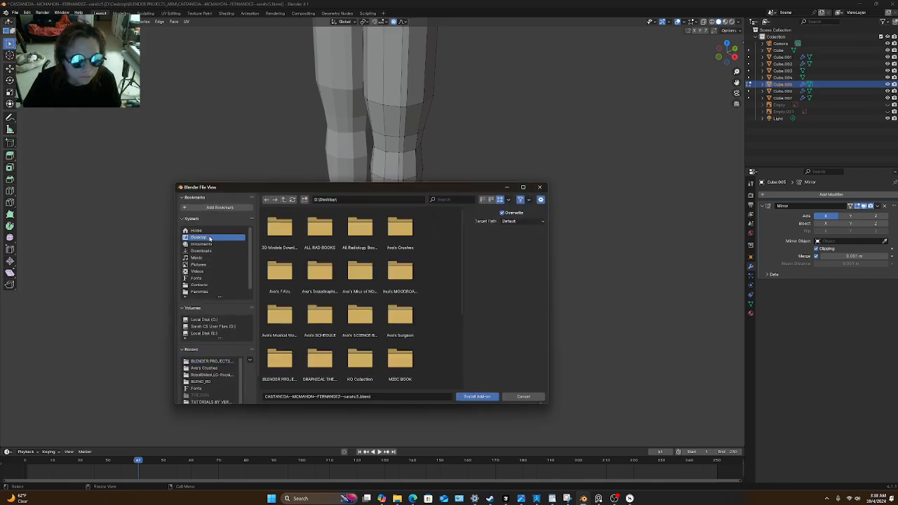
{"action": "scroll", "coordinate": [413, 287], "scroll_direction": "down", "scroll_amount": 3}
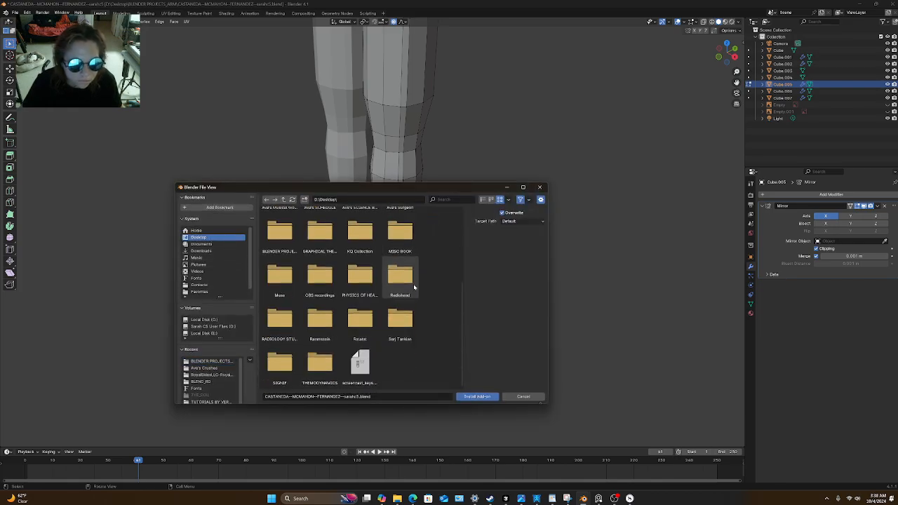
{"action": "left_click", "coordinate": [360, 364]}
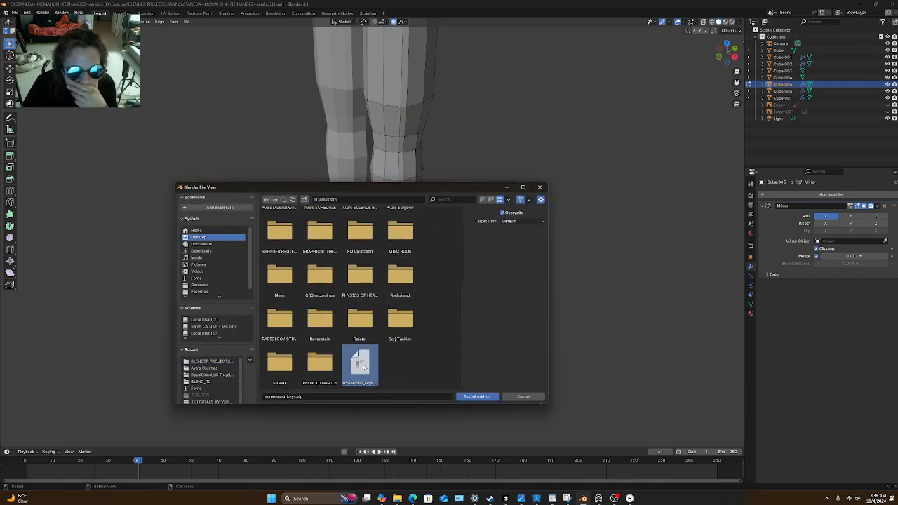
{"action": "left_click", "coordinate": [491, 397]}
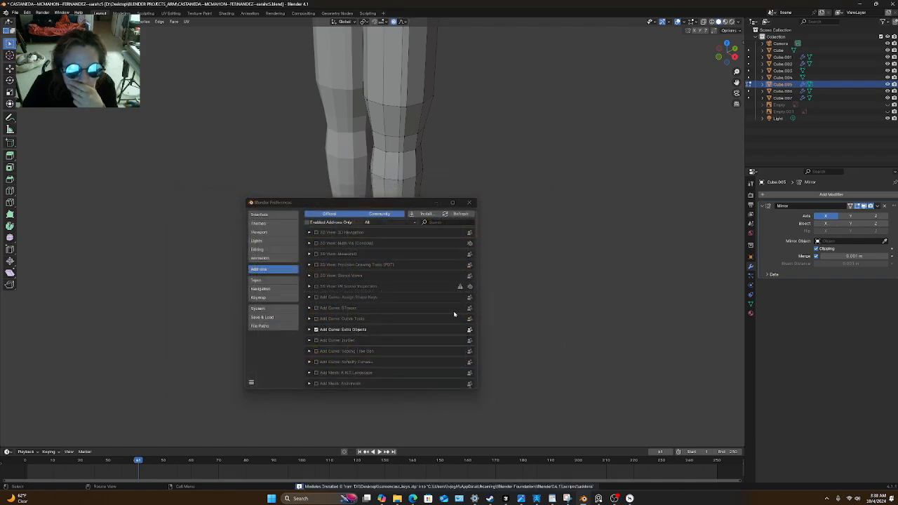
Find the add-ons matching "screen", enable System: Screencast Keys and close the preferences.
{"action": "left_click", "coordinate": [444, 223]}
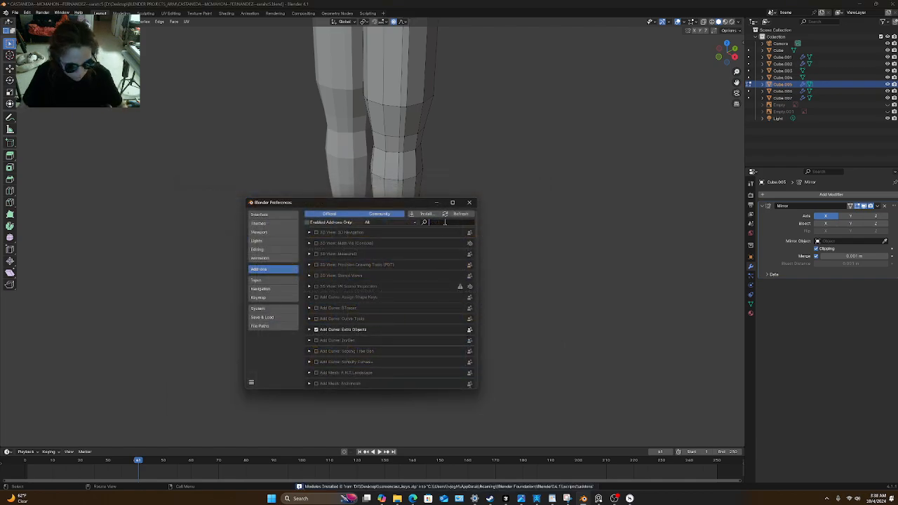
{"action": "type", "text": "screen"}
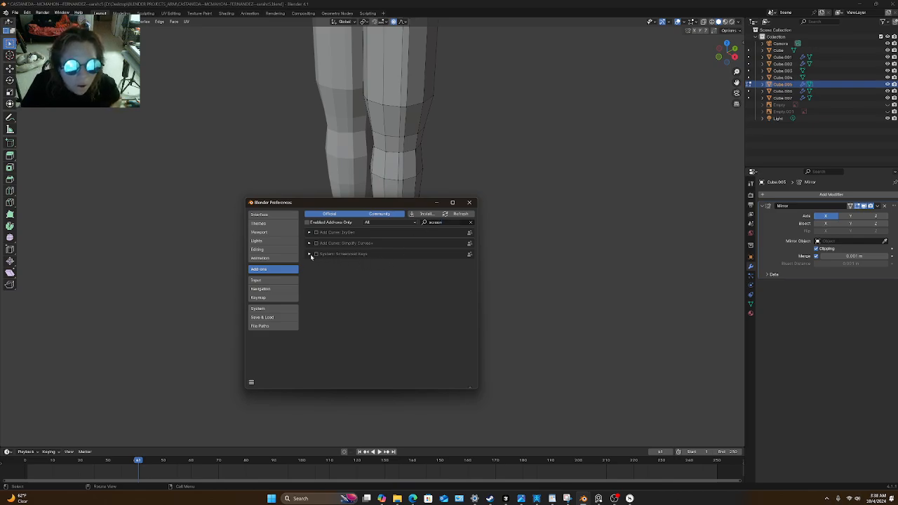
{"action": "left_click", "coordinate": [315, 254]}
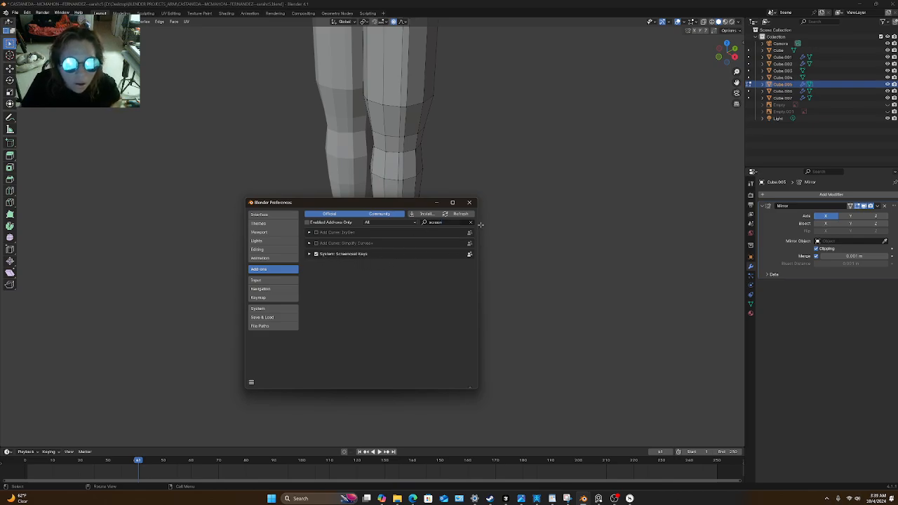
{"action": "left_click", "coordinate": [469, 202]}
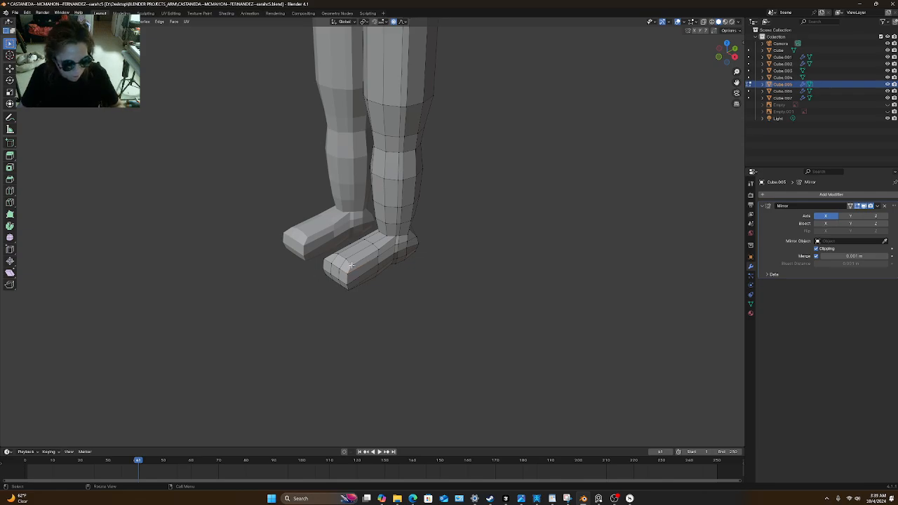
Try moving the selected toe vertex, then undo the move.
{"action": "key", "text": "g"}
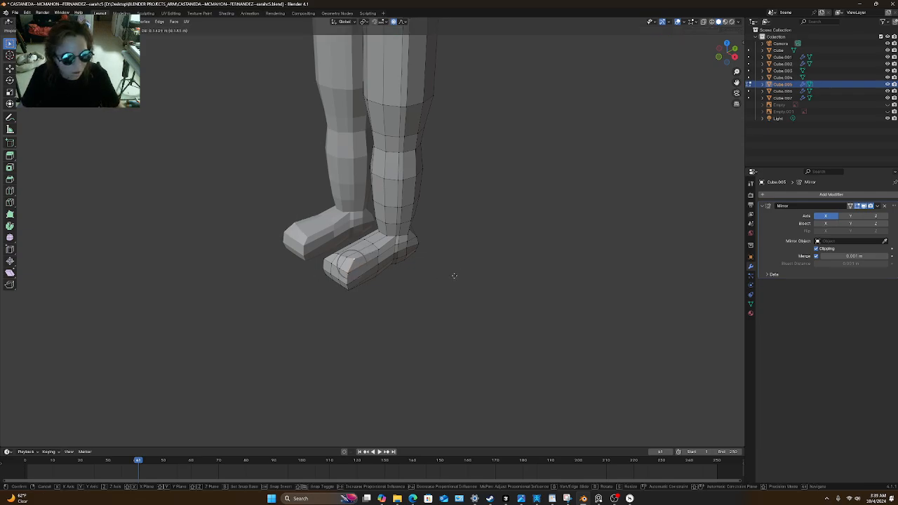
{"action": "left_click", "coordinate": [456, 263]}
{"action": "key", "text": "ctrl+z"}
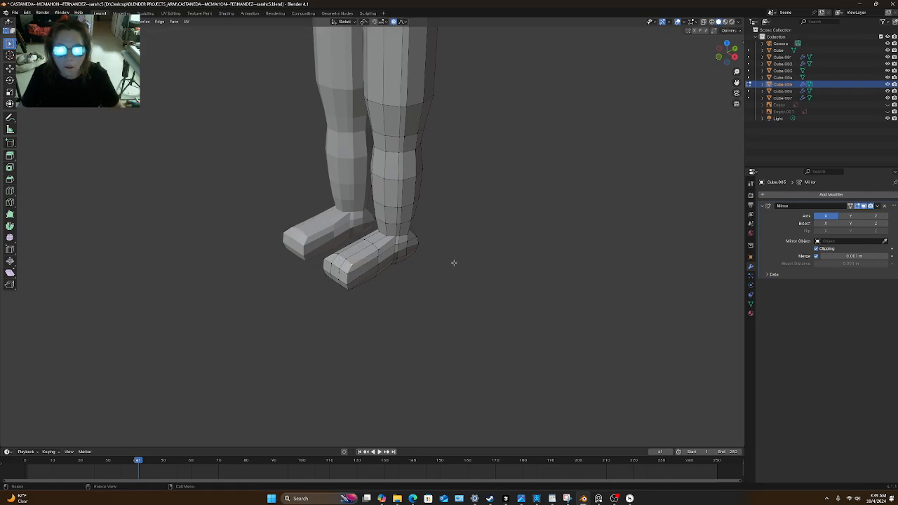
Turn on the Screencast Keys display in the 3D viewport and hide its settings.
{"action": "key", "text": "n"}
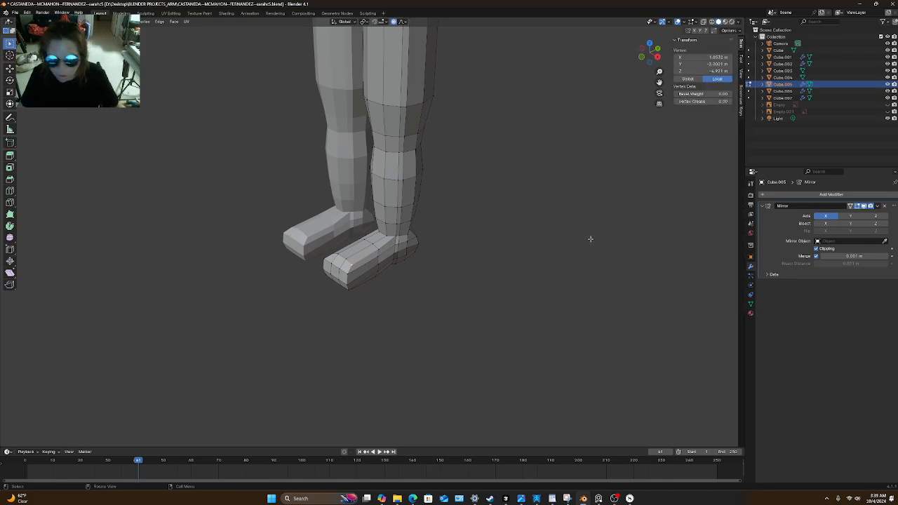
{"action": "left_click", "coordinate": [741, 114]}
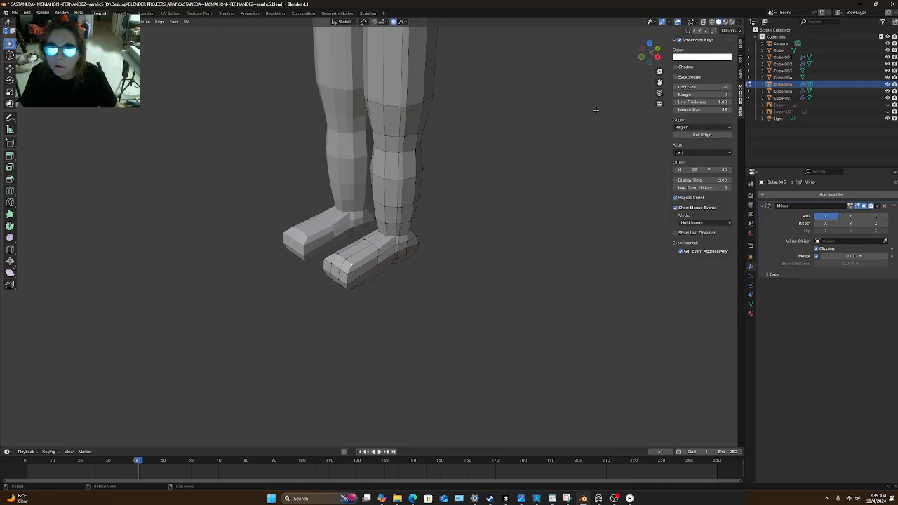
{"action": "key", "text": "n"}
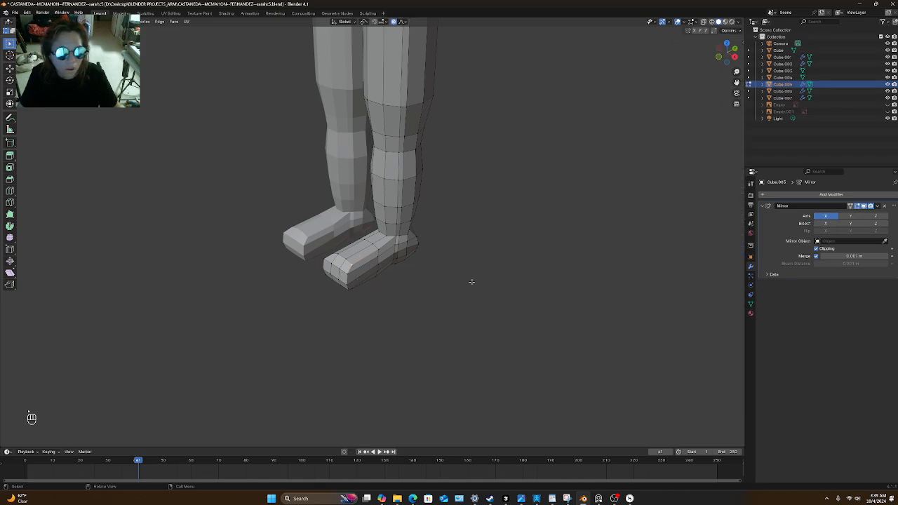
Reopen the Screencast Keys settings, raise the font size to 59 and enable the shadow and background.
{"action": "key", "text": "n"}
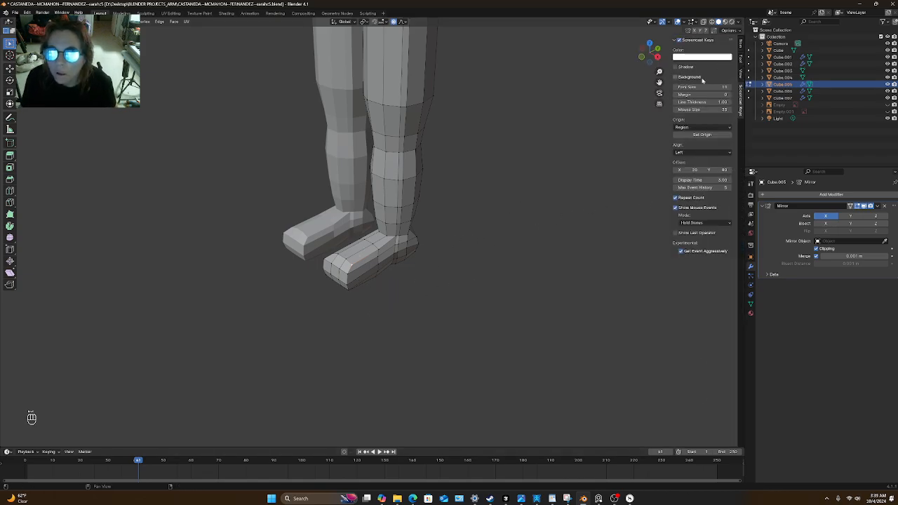
{"action": "left_click_drag", "start_coordinate": [702, 86], "coordinate": [702, 92]}
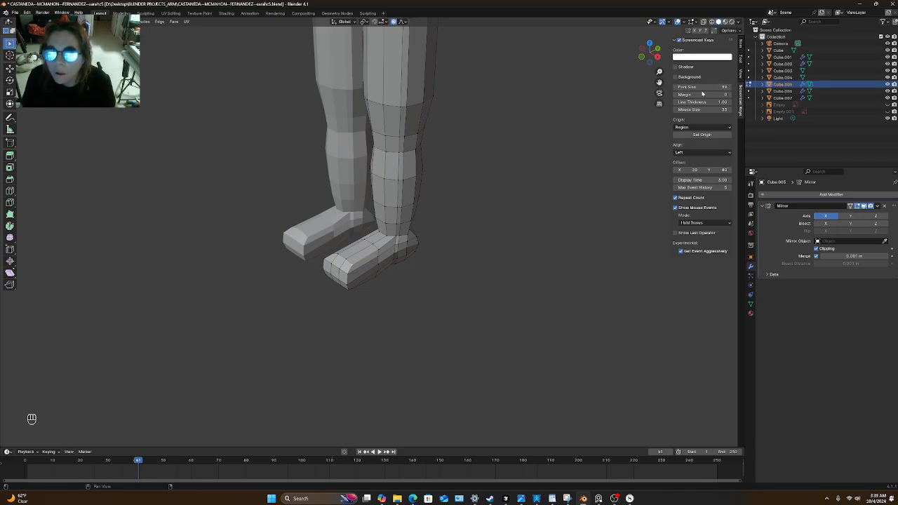
{"action": "left_click", "coordinate": [675, 67]}
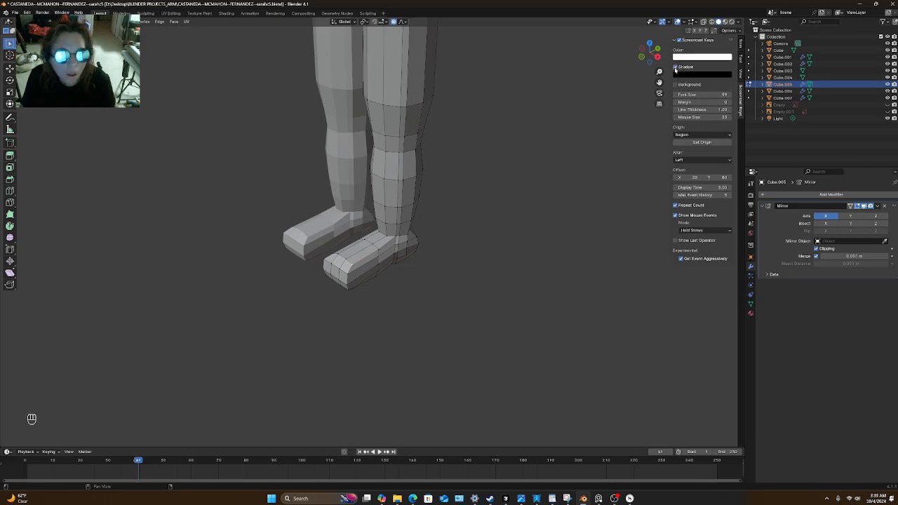
{"action": "left_click", "coordinate": [675, 85]}
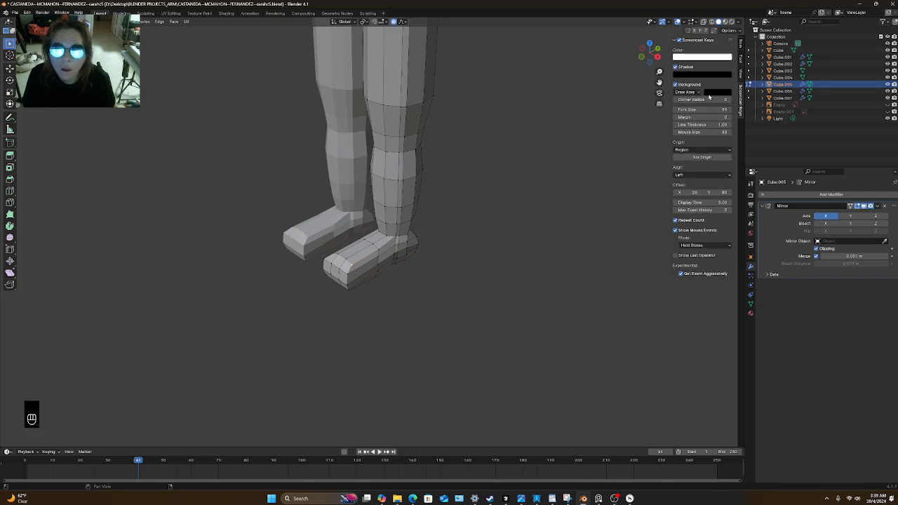
Change the Screencast Keys background colour to bright green.
{"action": "left_click", "coordinate": [709, 96]}
{"action": "left_click_drag", "start_coordinate": [775, 143], "coordinate": [774, 101]}
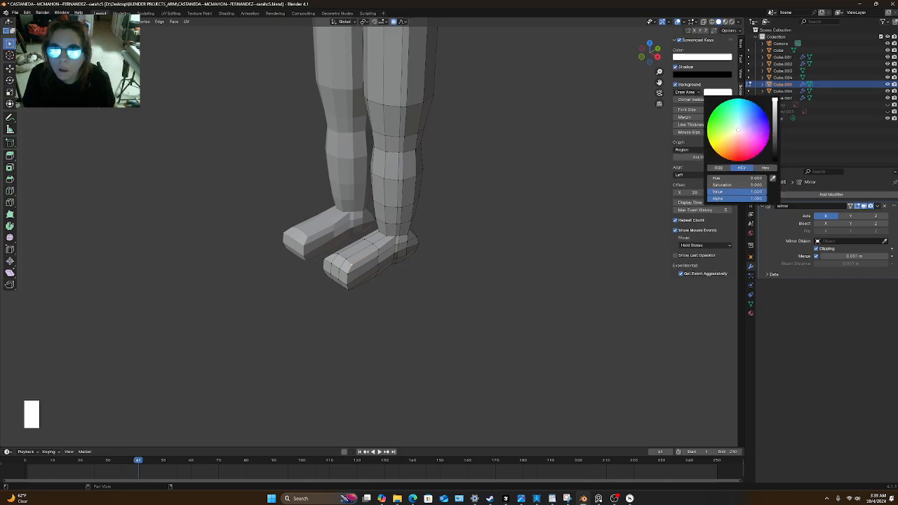
{"action": "left_click", "coordinate": [711, 113]}
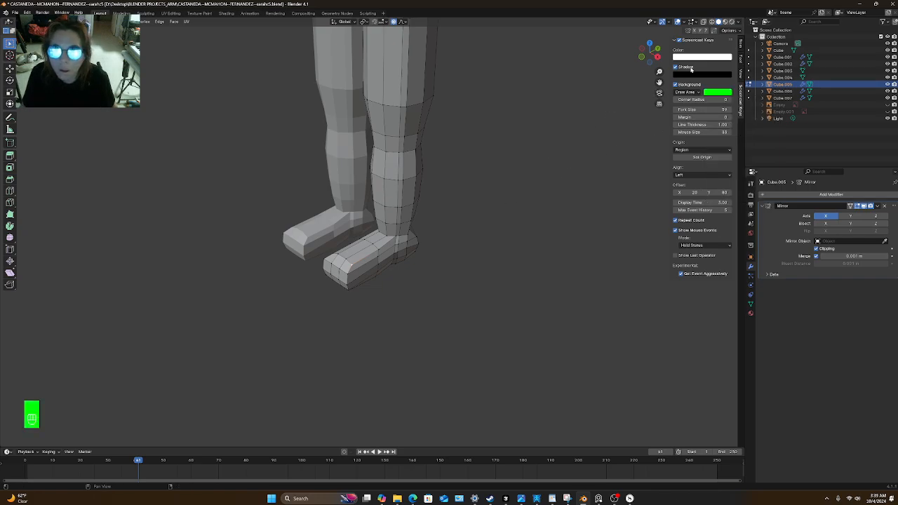
Set the Screencast Keys display colour to dark green and its shadow colour to light blue.
{"action": "left_click", "coordinate": [696, 57]}
{"action": "left_click_drag", "start_coordinate": [699, 90], "coordinate": [679, 82]}
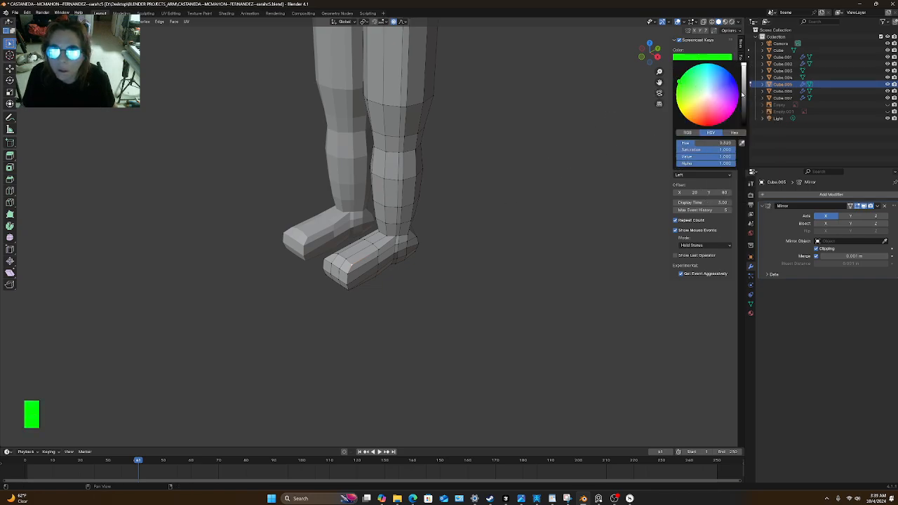
{"action": "mouse_move", "coordinate": [744, 103]}
{"action": "left_mouse_down"}
{"action": "mouse_move", "coordinate": [744, 121]}
{"action": "mouse_move", "coordinate": [744, 94]}
{"action": "left_mouse_up"}
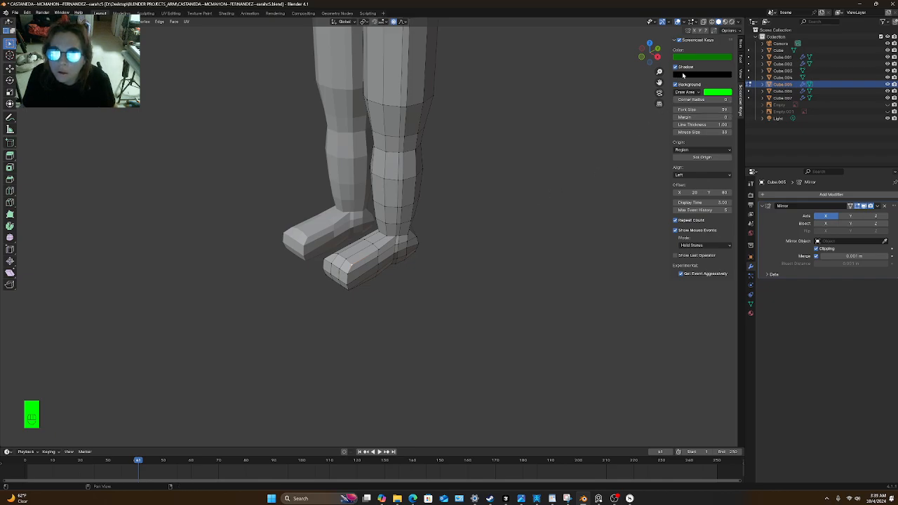
{"action": "left_click", "coordinate": [682, 75]}
{"action": "left_click_drag", "start_coordinate": [743, 109], "coordinate": [743, 82]}
{"action": "left_click", "coordinate": [724, 89]}
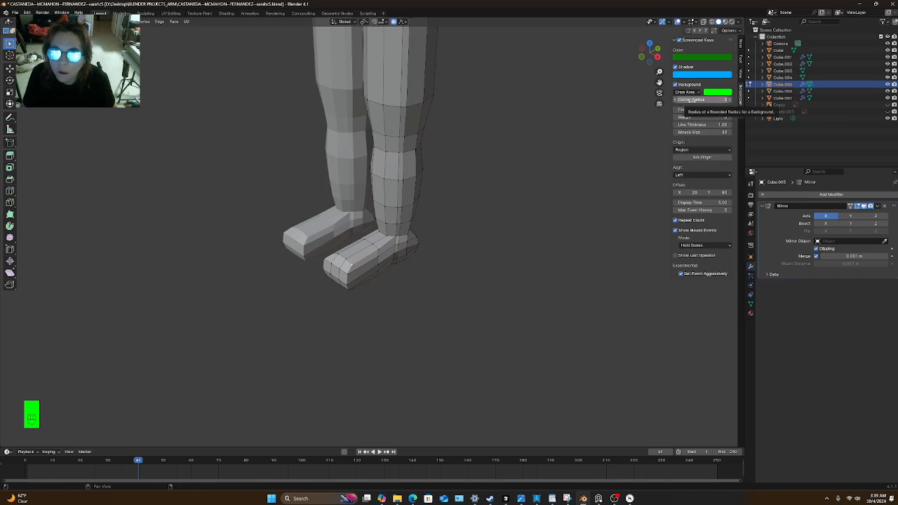
Round the Screencast Keys background corners, enlarge the mouse graphic, reduce the font size, and increase the margin and line thickness.
{"action": "mouse_move", "coordinate": [690, 99]}
{"action": "left_mouse_down"}
{"action": "mouse_move", "coordinate": [721, 100]}
{"action": "mouse_move", "coordinate": [702, 100]}
{"action": "left_mouse_up"}
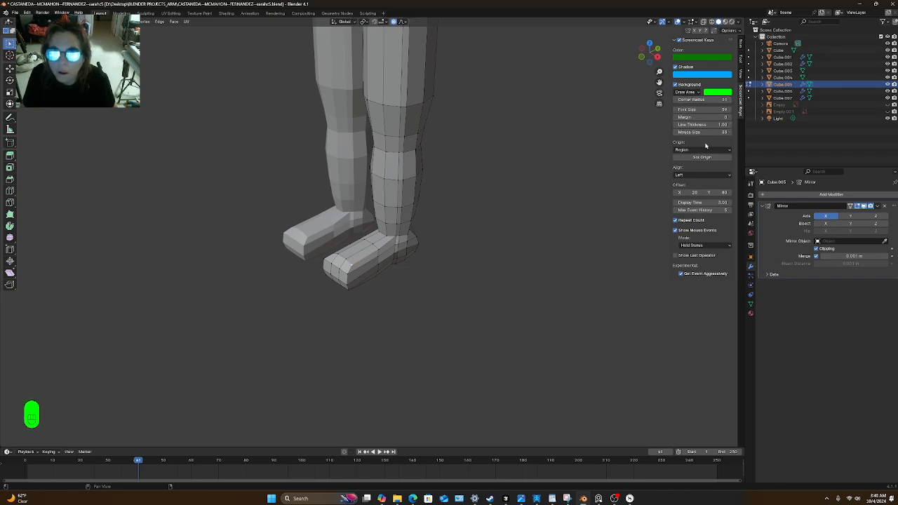
{"action": "left_click_drag", "start_coordinate": [703, 133], "coordinate": [821, 132]}
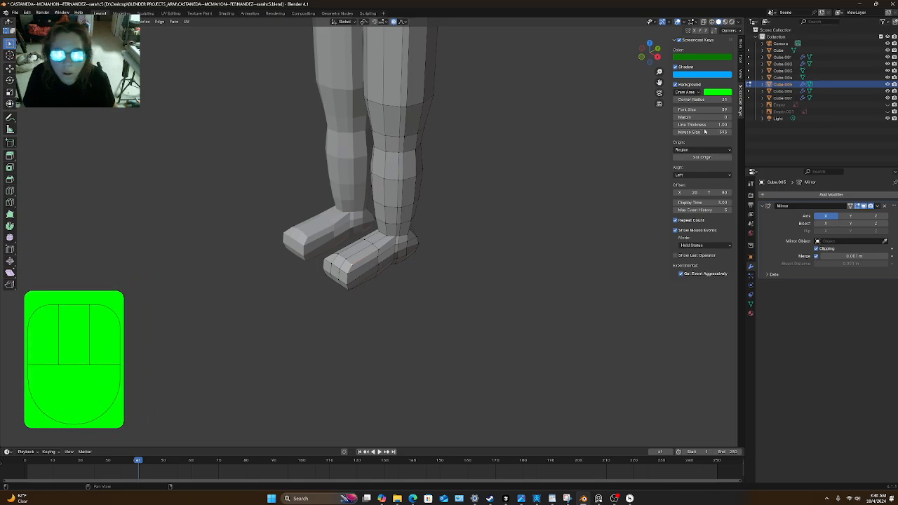
{"action": "left_click_drag", "start_coordinate": [698, 110], "coordinate": [727, 124]}
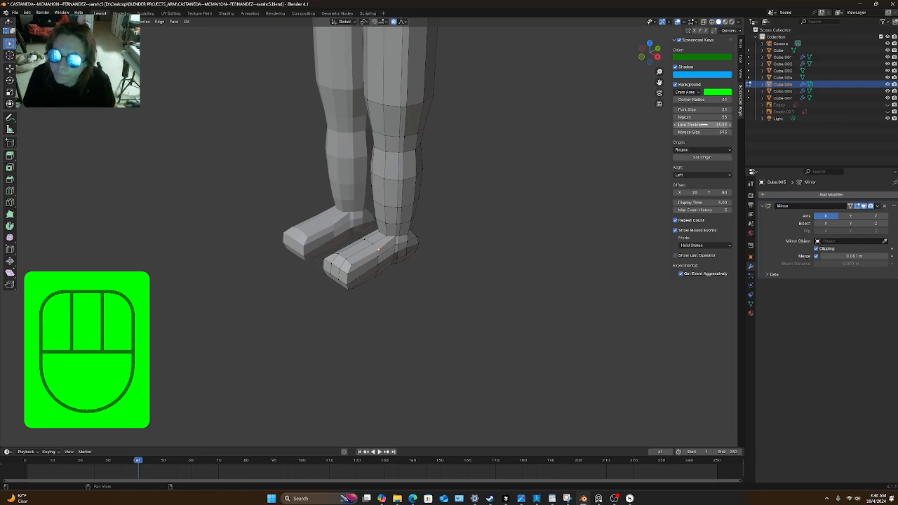
Check the recording preview in OBS, then return to Blender and turn off Get Event Aggressively for Screencast Keys.
{"action": "left_click", "coordinate": [615, 498]}
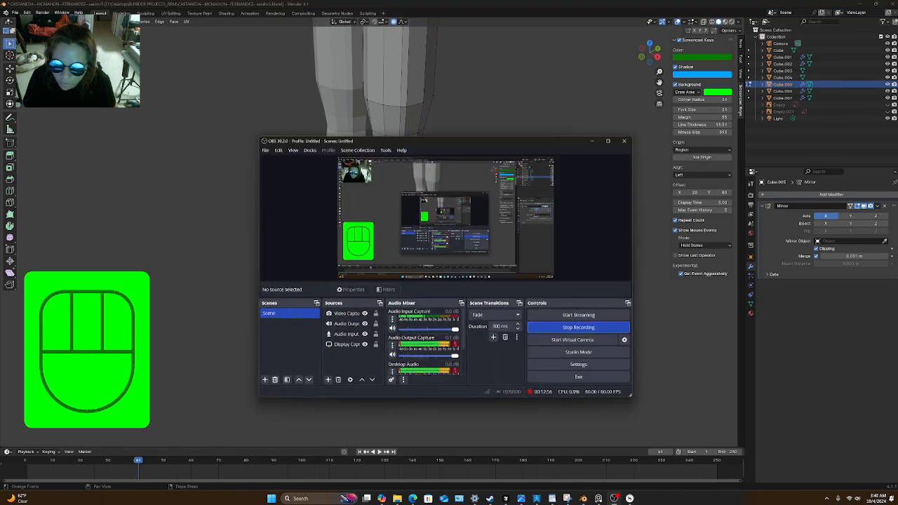
{"action": "left_click", "coordinate": [691, 274]}
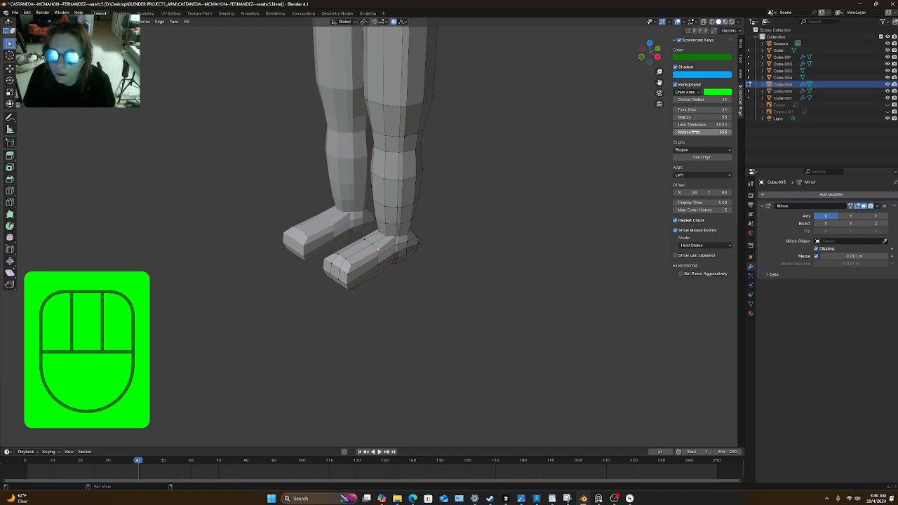
Adjust the Screencast Keys mouse size, set the background corner radius to 100, and offset the overlay to X 103, Y 117.
{"action": "left_click_drag", "start_coordinate": [695, 132], "coordinate": [713, 124]}
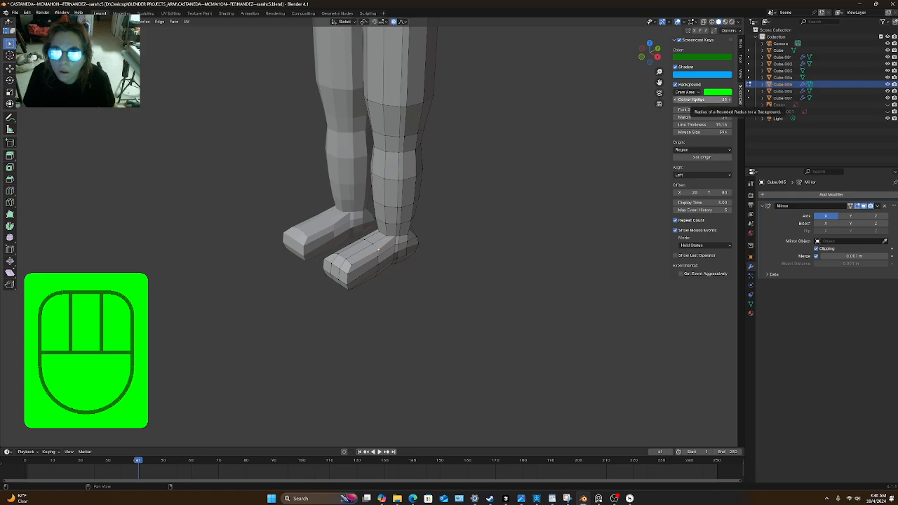
{"action": "left_click_drag", "start_coordinate": [698, 98], "coordinate": [716, 99]}
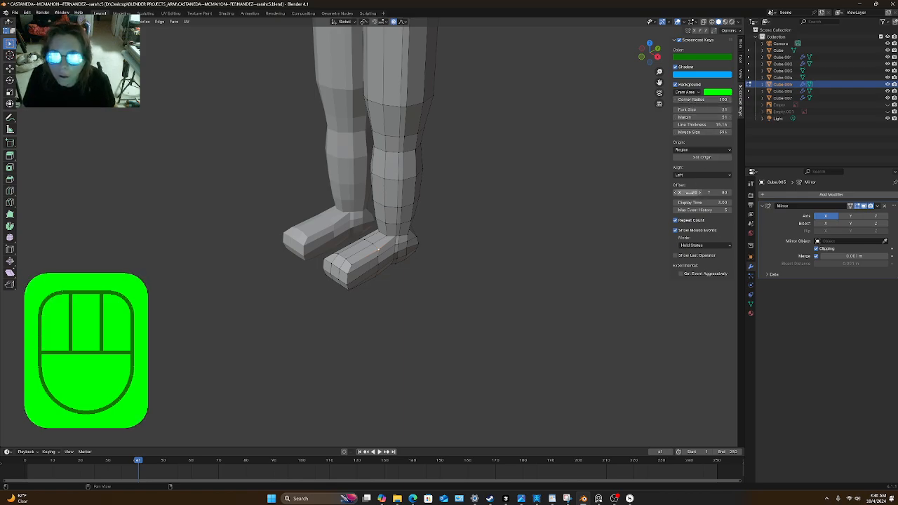
{"action": "left_click_drag", "start_coordinate": [691, 192], "coordinate": [721, 192]}
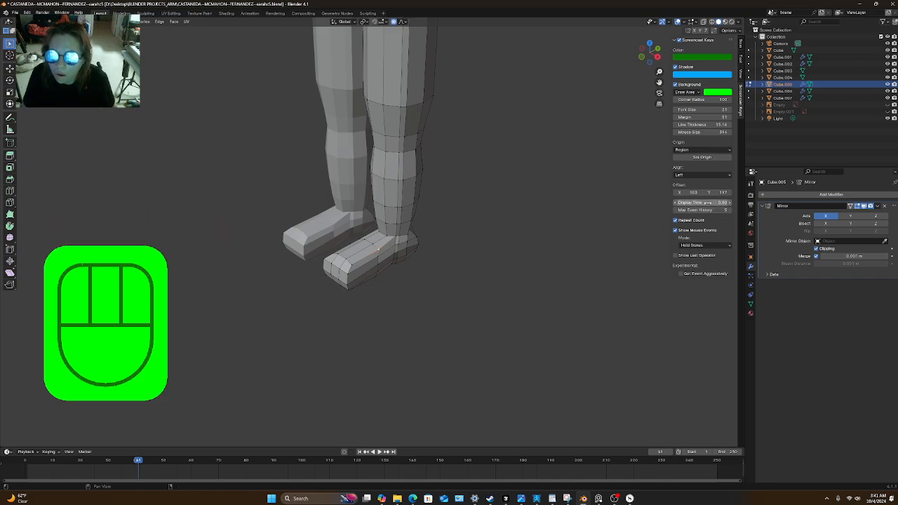
Set the Screencast Keys display time to 1.00.
{"action": "left_click_drag", "start_coordinate": [707, 203], "coordinate": [721, 203]}
{"action": "left_click", "coordinate": [708, 203]}
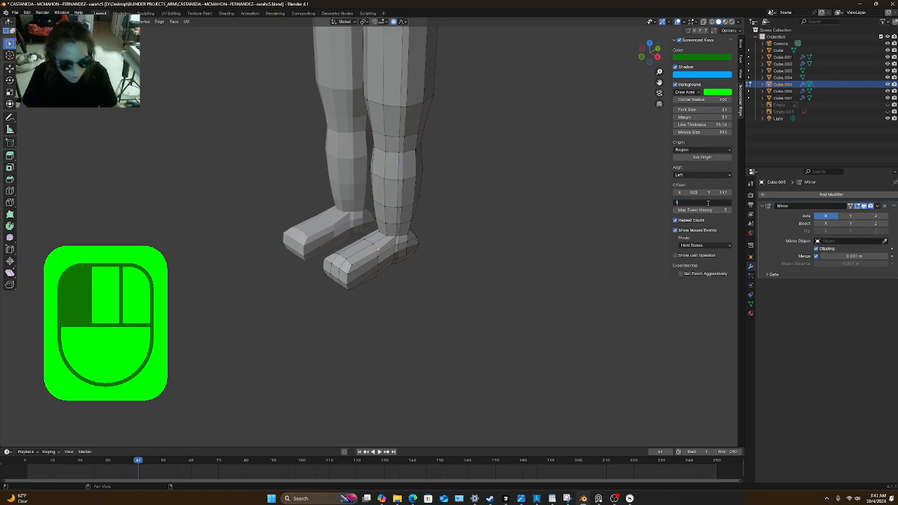
{"action": "type", "text": "1"}
{"action": "key", "text": "Return"}
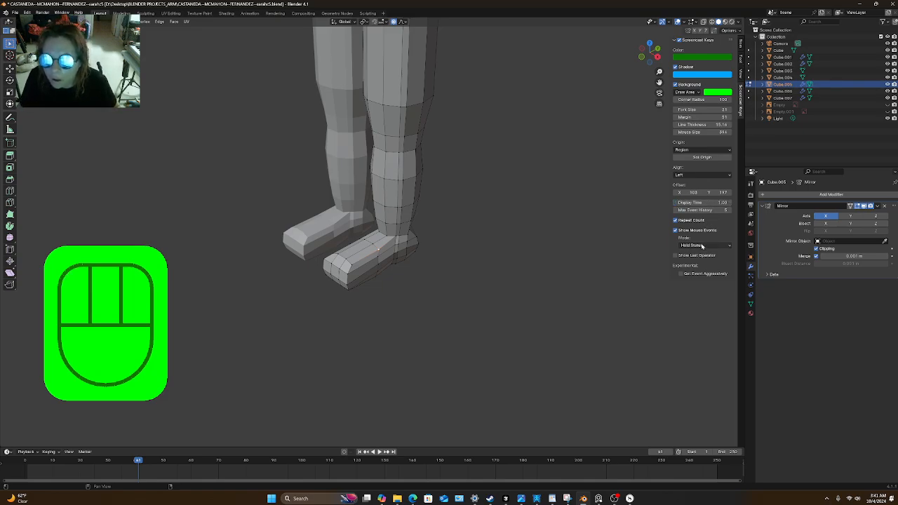
{"action": "left_click", "coordinate": [702, 246]}
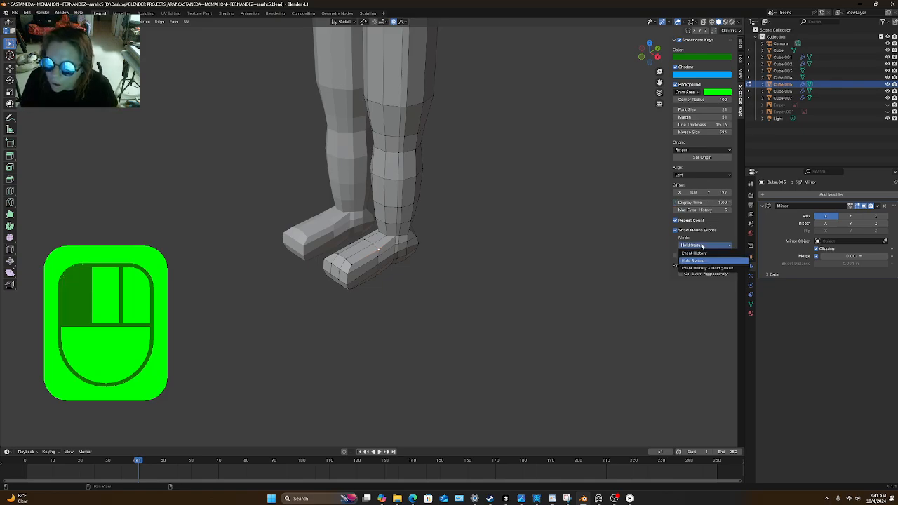
{"action": "left_click", "coordinate": [652, 258]}
{"action": "left_click", "coordinate": [675, 255]}
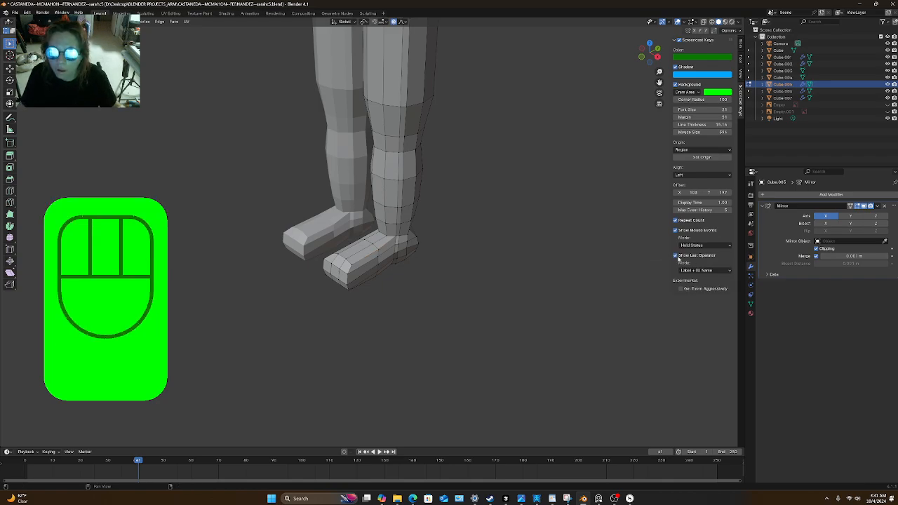
{"action": "left_click", "coordinate": [676, 256]}
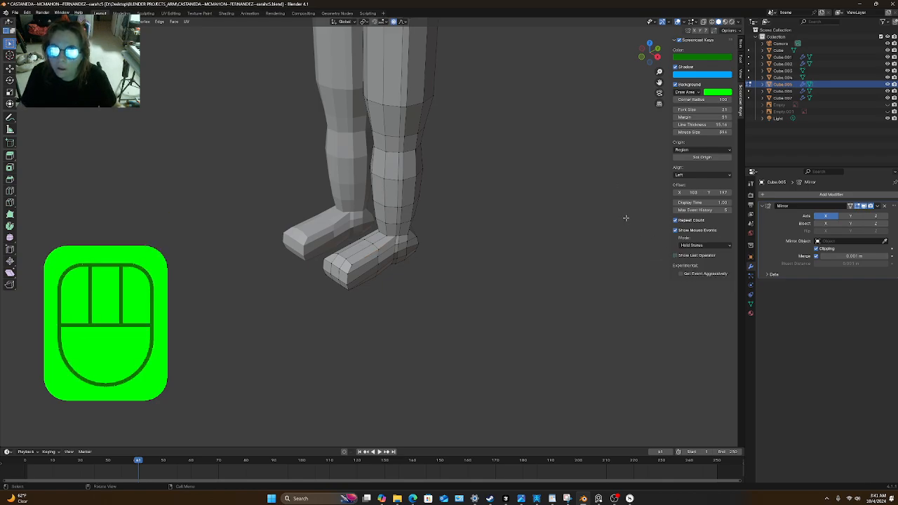
Set the Screencast Keys mouse size to 298 and the font size to 102, testing the overlay with a modifier key.
{"action": "scroll", "coordinate": [512, 203], "scroll_direction": "down", "scroll_amount": 3}
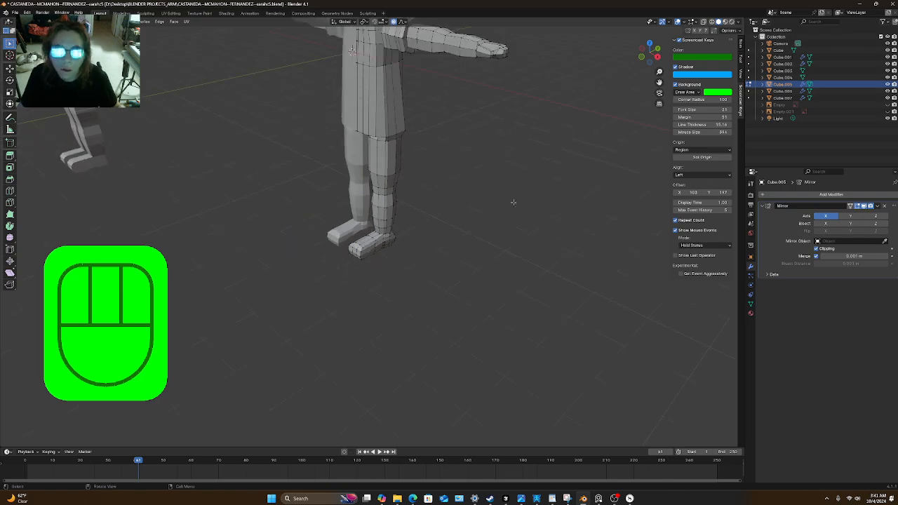
{"action": "scroll", "coordinate": [178, 261], "scroll_direction": "up", "scroll_amount": 3}
{"action": "left_click", "coordinate": [356, 271]}
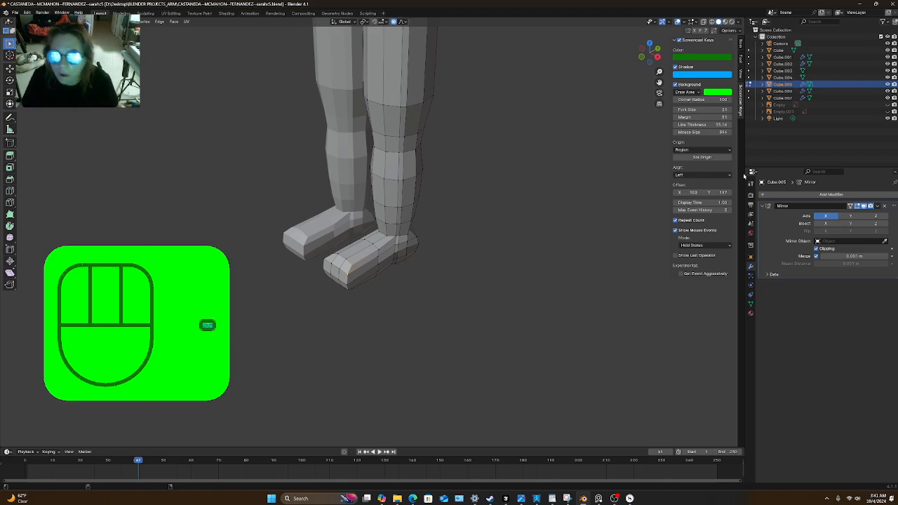
{"action": "left_click_drag", "start_coordinate": [722, 109], "coordinate": [753, 109], "text": "shift"}
{"action": "key", "text": "shift"}
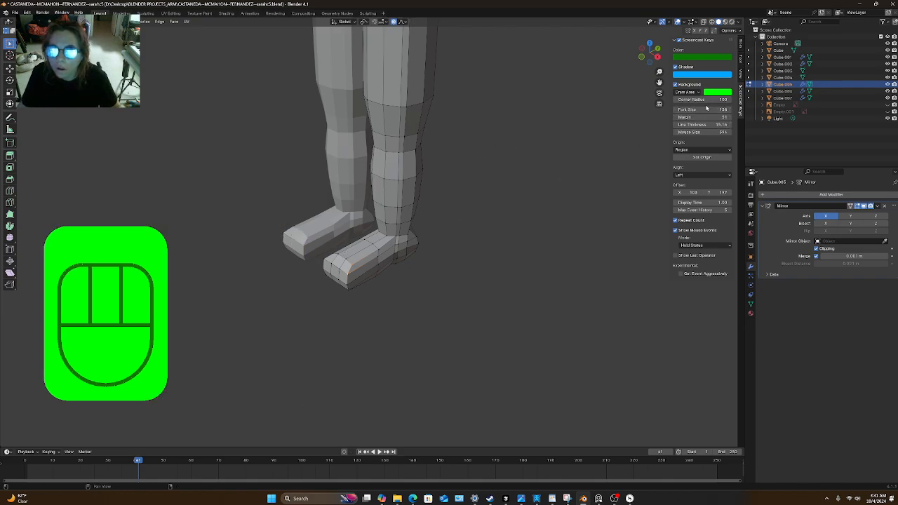
{"action": "left_click_drag", "start_coordinate": [701, 132], "coordinate": [675, 132]}
{"action": "key", "text": "shift"}
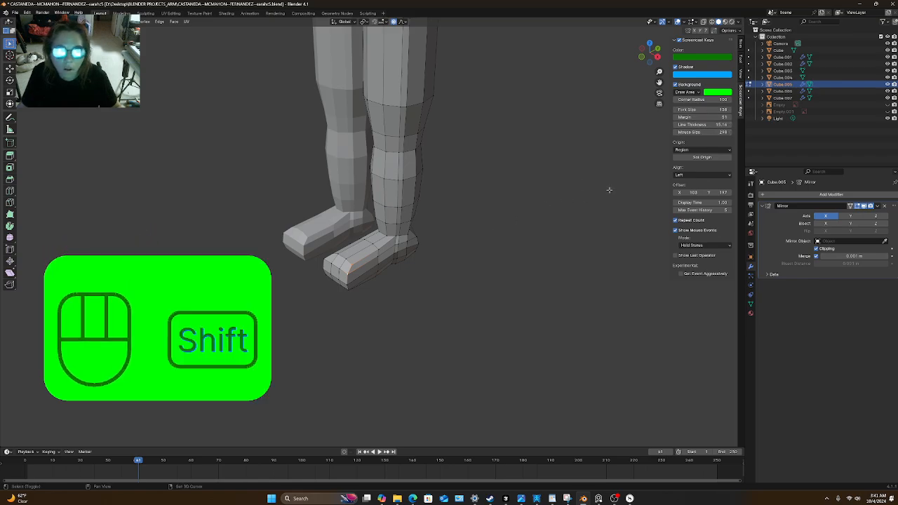
{"action": "left_click_drag", "start_coordinate": [701, 110], "coordinate": [683, 110]}
{"action": "key", "text": "shift"}
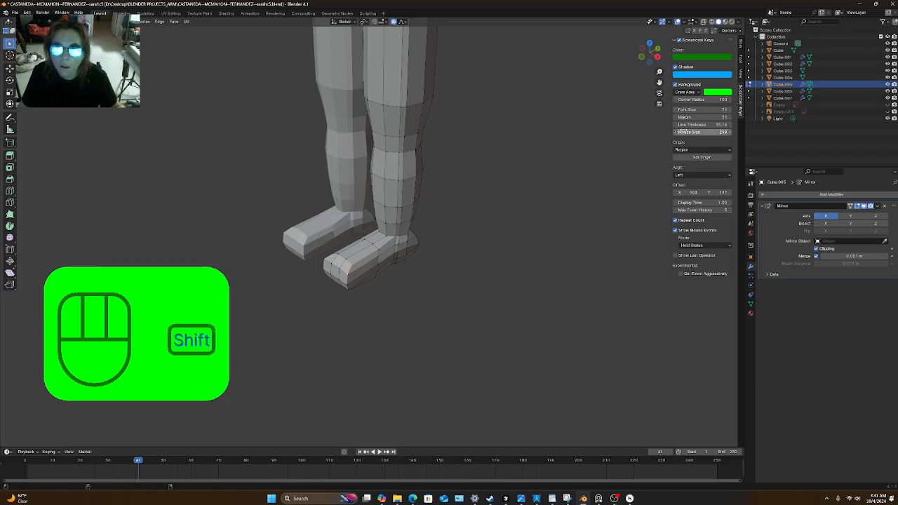
{"action": "left_click_drag", "start_coordinate": [702, 111], "coordinate": [712, 110]}
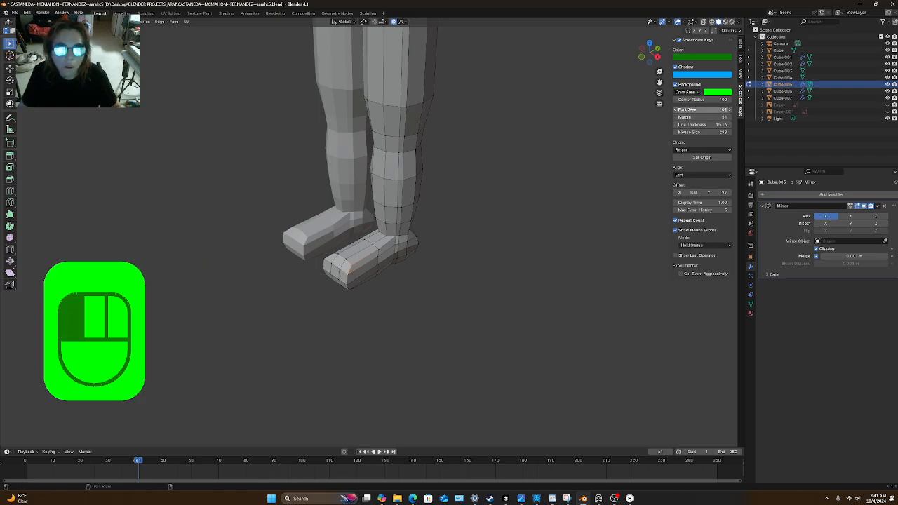
{"action": "key", "text": "shift"}
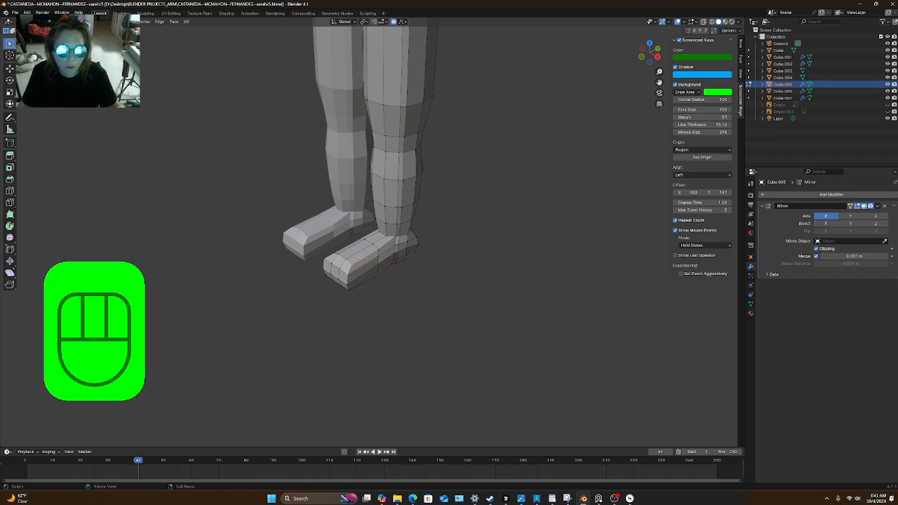
Save the Blender file under its existing name.
{"action": "key", "text": "ctrl+s"}
{"action": "key", "text": "ctrl+s"}
{"action": "key", "text": "ctrl+s"}
{"action": "key", "text": "ctrl+s"}
{"action": "key", "text": "ctrl+s"}
{"action": "key", "text": "ctrl+s"}
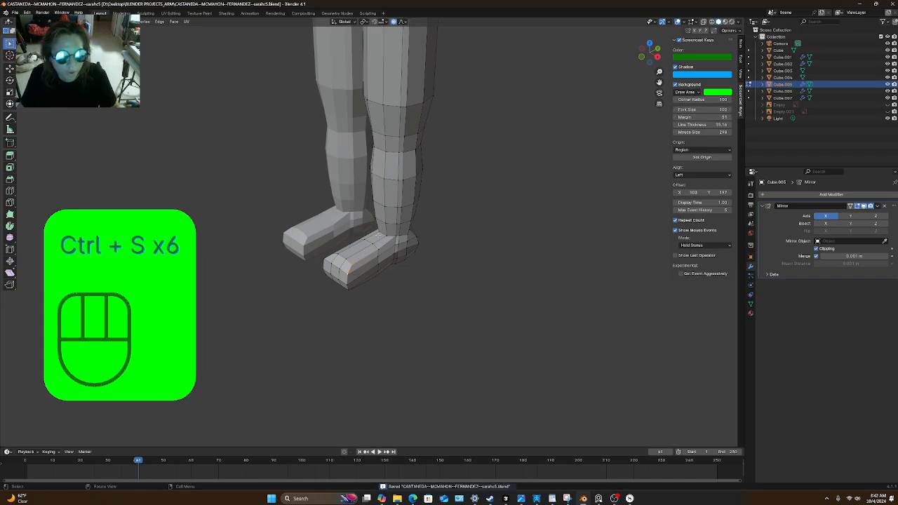
{"action": "key", "text": "ctrl+s"}
{"action": "key", "text": "ctrl+s"}
Round the outer front corner of the foot by moving its selected edges back and inward in top view with proportional editing.
{"action": "scroll", "coordinate": [378, 232], "scroll_direction": "up", "scroll_amount": 3}
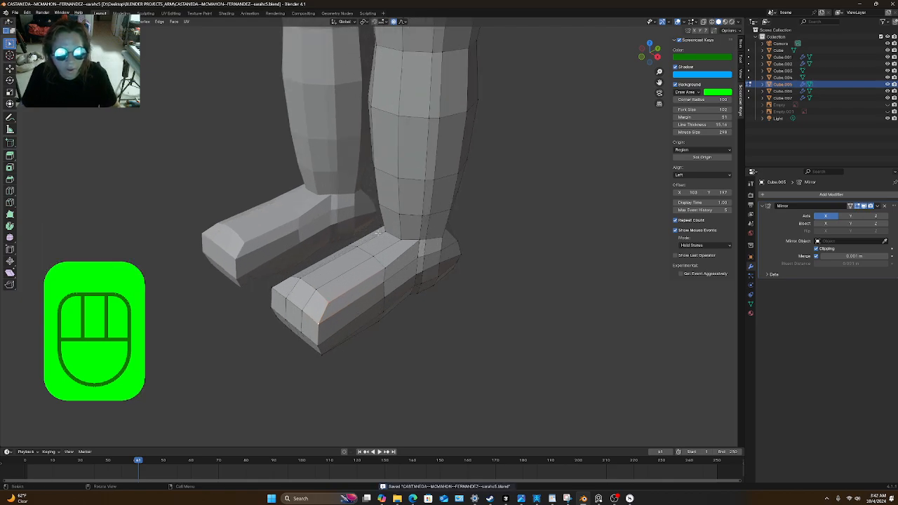
{"action": "middle_click_drag", "start_coordinate": [382, 326], "coordinate": [358, 316]}
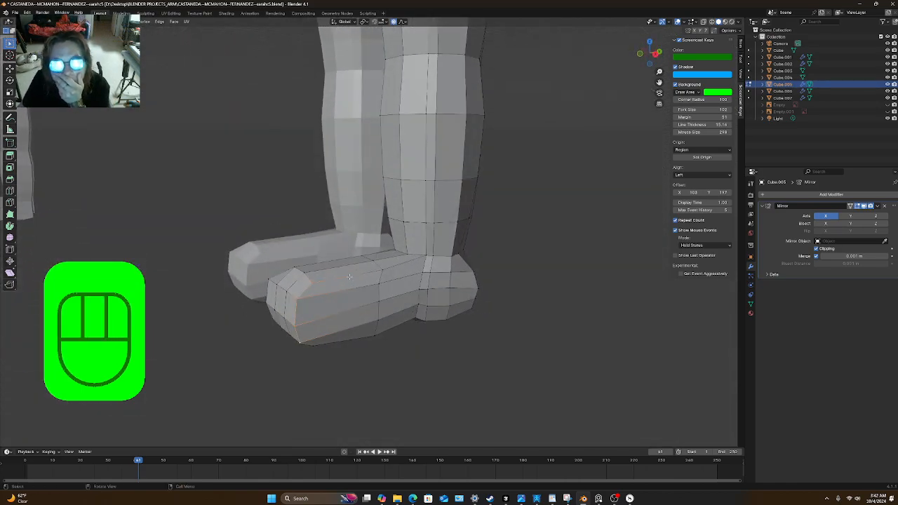
{"action": "key", "text": "KP_7"}
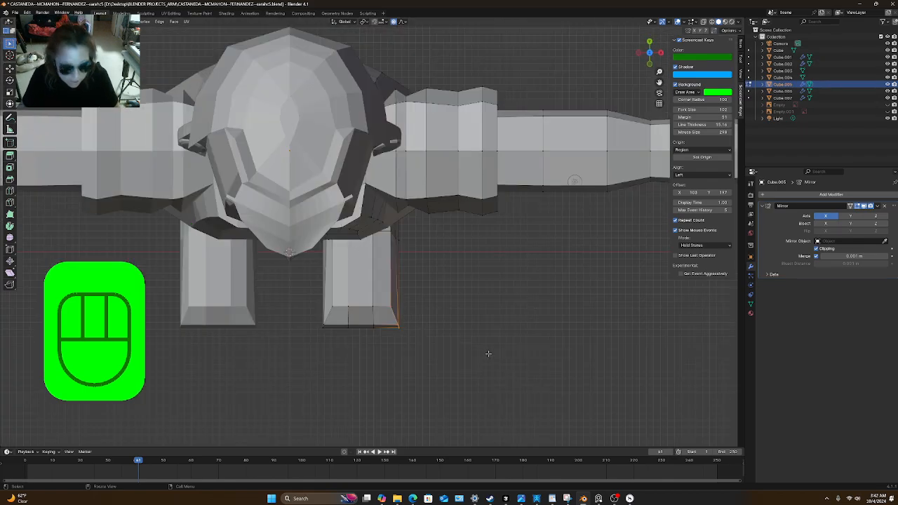
{"action": "key", "text": "g"}
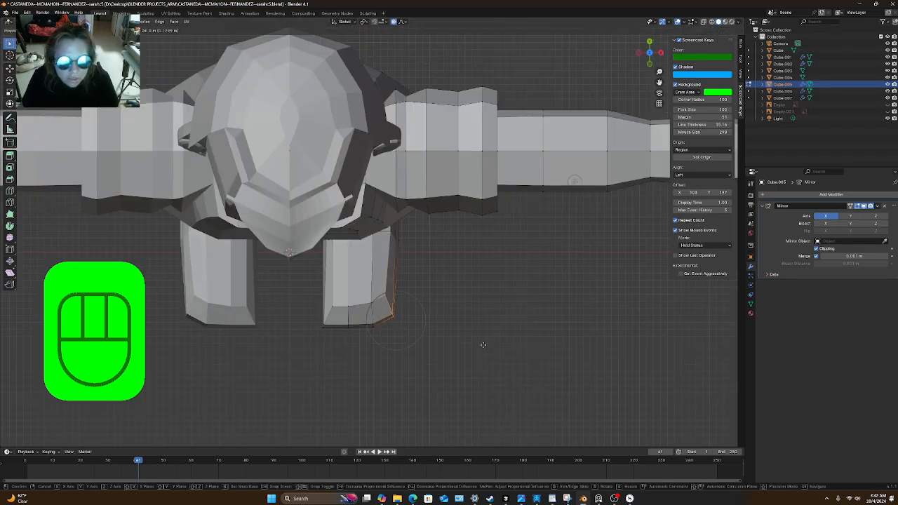
{"action": "left_click", "coordinate": [483, 345]}
Select the vertical edges at the foot's inner front corner and move them back and inward in top view to round the toe.
{"action": "middle_click_drag", "start_coordinate": [483, 346], "coordinate": [384, 295]}
{"action": "left_click", "coordinate": [397, 301]}
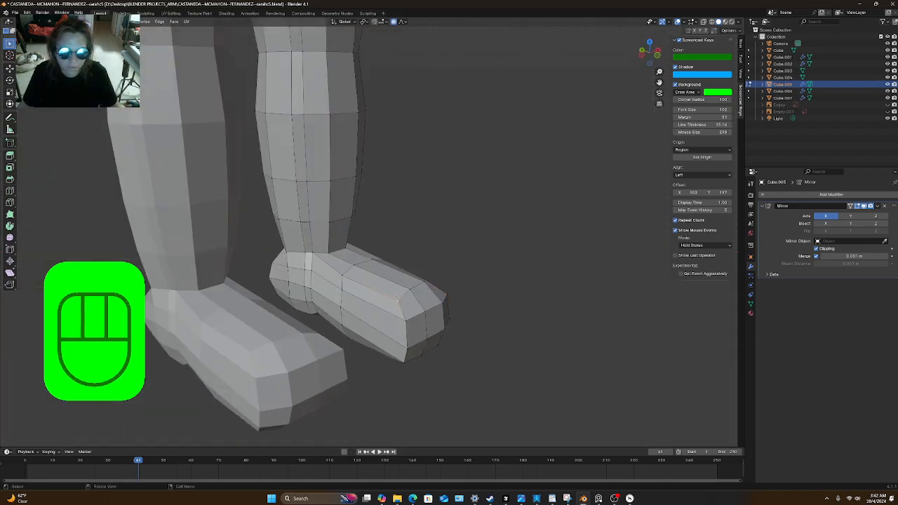
{"action": "left_click", "coordinate": [406, 323], "text": "ctrl"}
{"action": "left_click", "coordinate": [408, 349], "text": "ctrl"}
{"action": "middle_click_drag", "start_coordinate": [414, 370], "coordinate": [448, 348]}
{"action": "key", "text": "KP_7"}
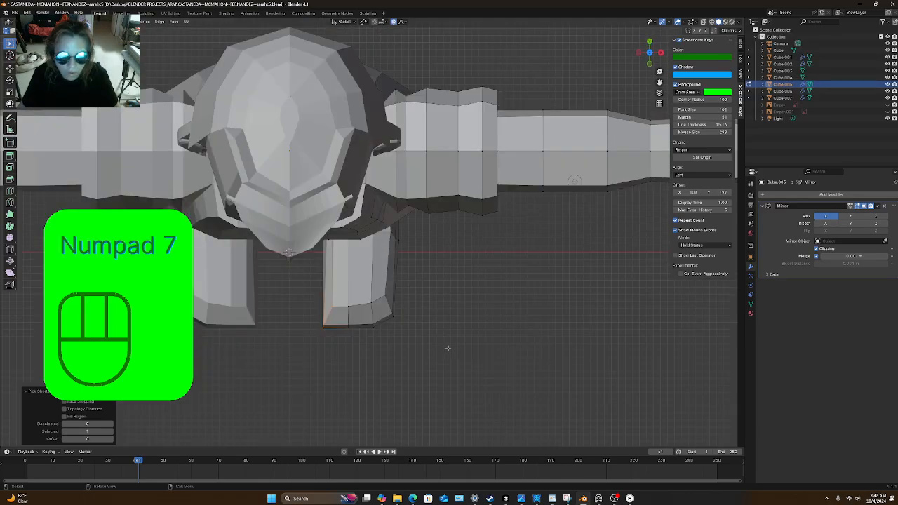
{"action": "key", "text": "g"}
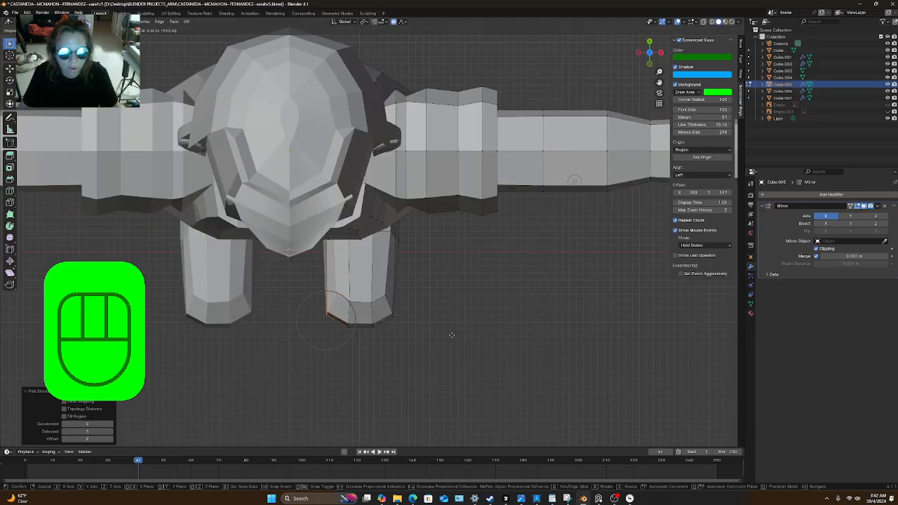
{"action": "left_click", "coordinate": [452, 336]}
Select the edges at the heel's outer back corner and move them forward and inward in bottom view to round it.
{"action": "scroll", "coordinate": [451, 334], "scroll_direction": "down", "scroll_amount": 5}
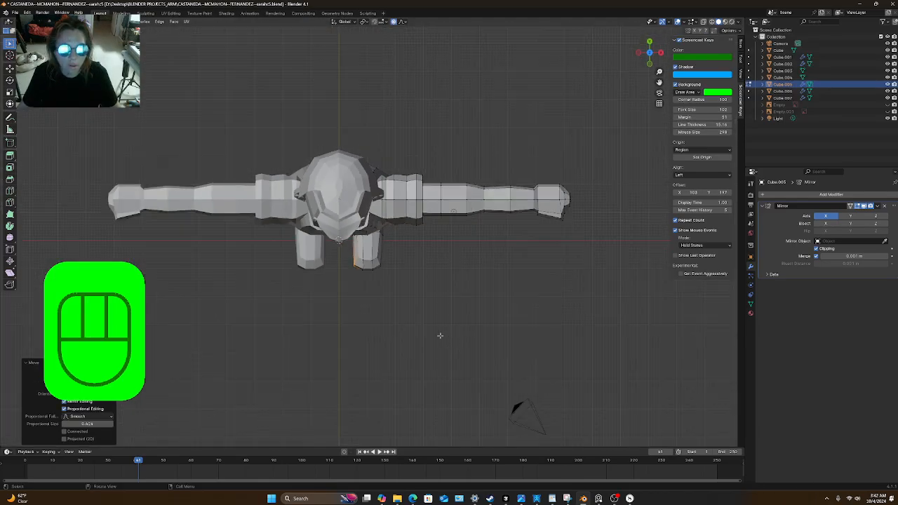
{"action": "scroll", "coordinate": [439, 335], "scroll_direction": "up", "scroll_amount": 3}
{"action": "middle_click_drag", "start_coordinate": [433, 330], "coordinate": [391, 274]}
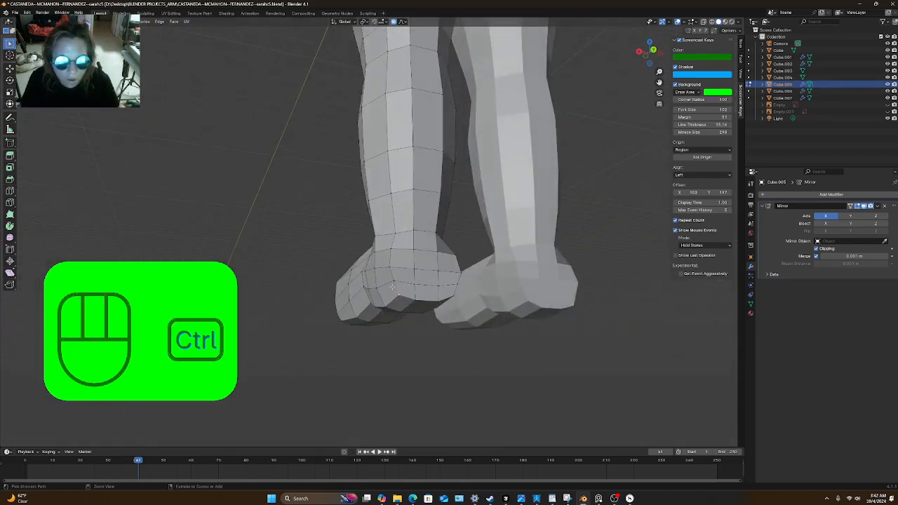
{"action": "left_click", "coordinate": [388, 272], "text": "ctrl"}
{"action": "middle_click_drag", "start_coordinate": [390, 249], "coordinate": [438, 278]}
{"action": "key", "text": "KP_7"}
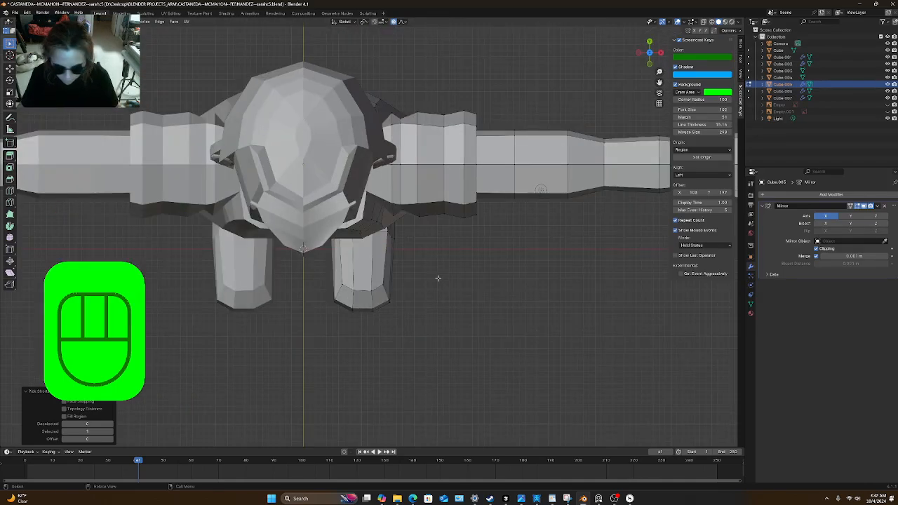
{"action": "key", "text": "ctrl+KP_7"}
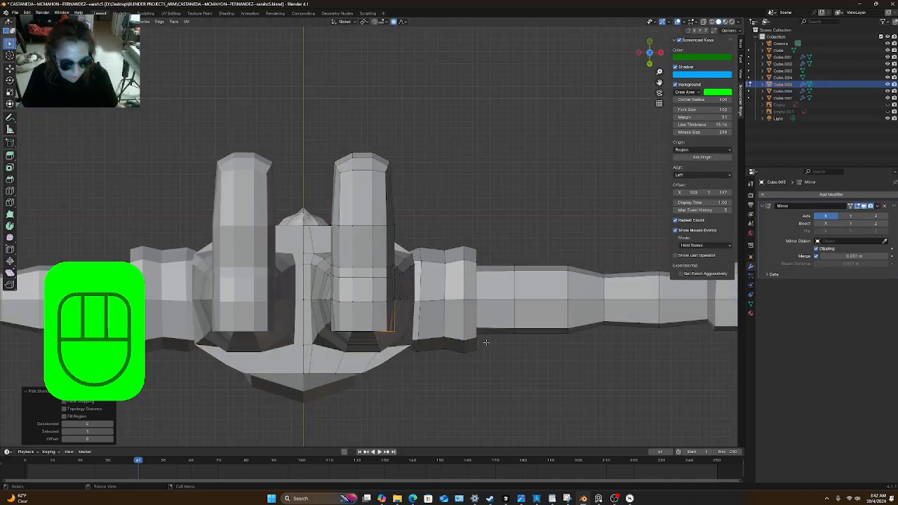
{"action": "key", "text": "g"}
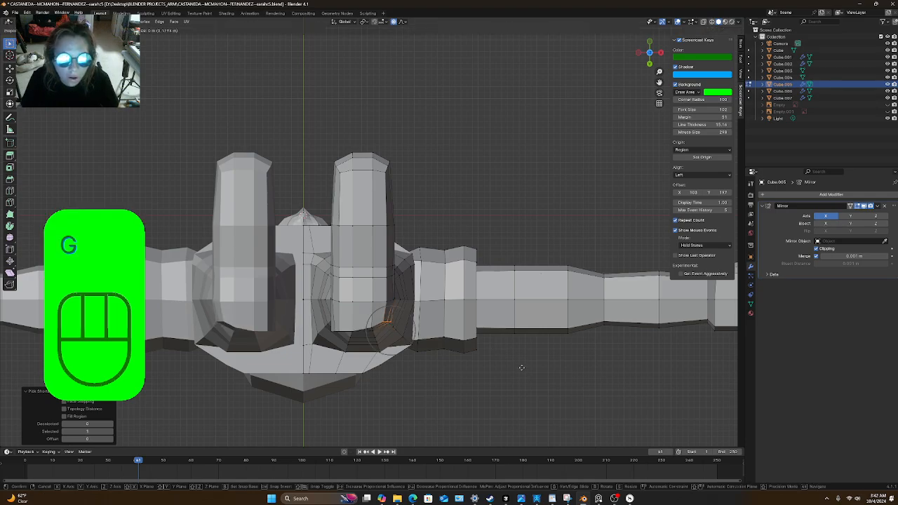
{"action": "left_click", "coordinate": [519, 368]}
Select the edges at the heel's inner back corner and move them inward in bottom view to match the rounded outer corner.
{"action": "middle_click_drag", "start_coordinate": [519, 368], "coordinate": [484, 347]}
{"action": "middle_click_drag", "start_coordinate": [383, 312], "coordinate": [472, 349]}
{"action": "left_click", "coordinate": [389, 226]}
{"action": "left_click", "coordinate": [378, 239], "text": "ctrl"}
{"action": "key", "text": "ctrl+KP_7"}
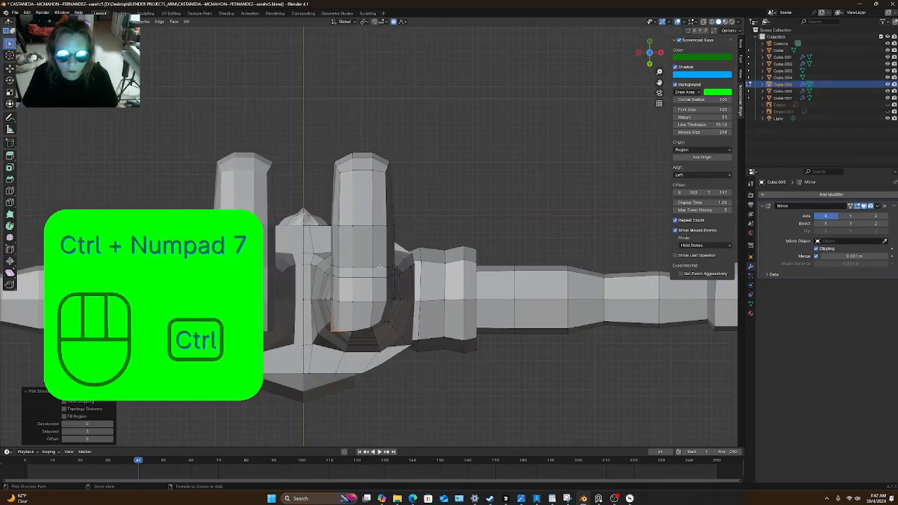
{"action": "key", "text": "g"}
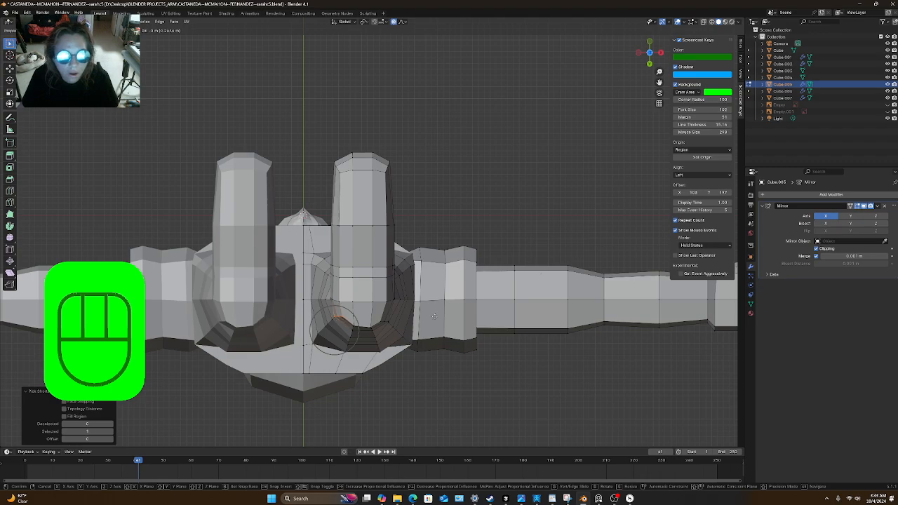
{"action": "left_click", "coordinate": [434, 317]}
Check the rounded feet against the whole character and save the file.
{"action": "middle_click_drag", "start_coordinate": [456, 181], "coordinate": [403, 292]}
{"action": "scroll", "coordinate": [427, 262], "scroll_direction": "down", "scroll_amount": 8}
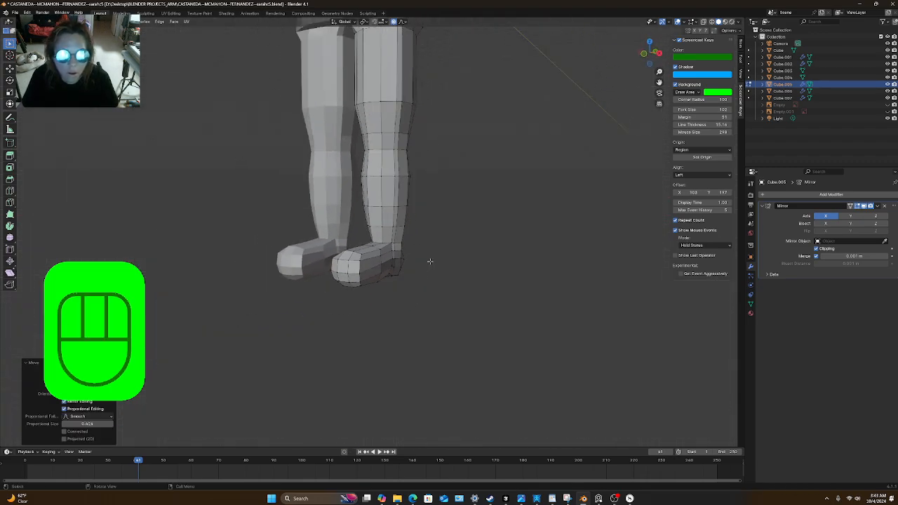
{"action": "middle_click_drag", "start_coordinate": [413, 146], "coordinate": [394, 207]}
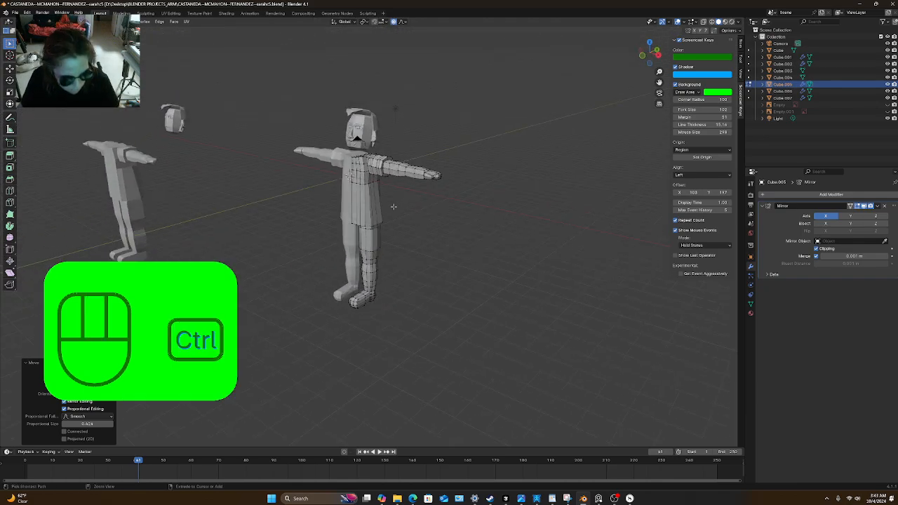
{"action": "key", "text": "ctrl+s"}
{"action": "key", "text": "ctrl+s"}
{"action": "middle_click_drag", "start_coordinate": [387, 201], "coordinate": [380, 221], "text": "shift"}
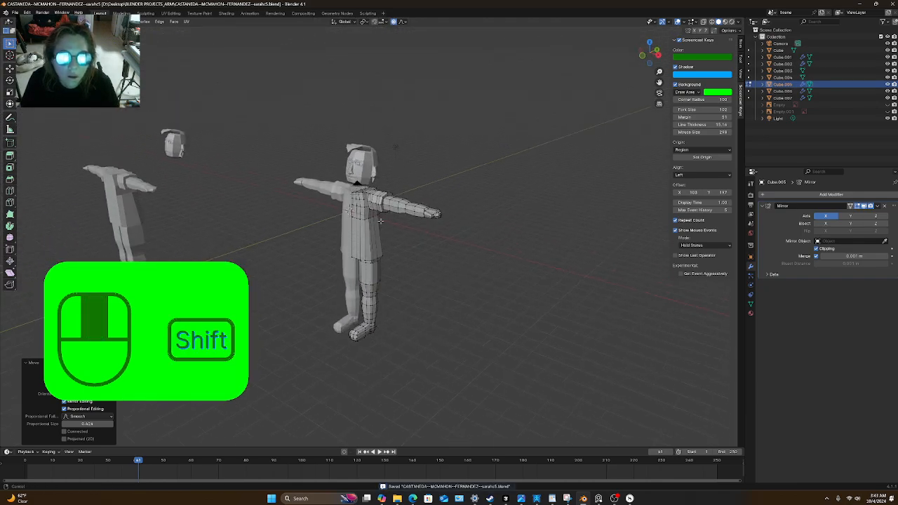
{"action": "scroll", "coordinate": [380, 220], "scroll_direction": "up", "scroll_amount": 8}
{"action": "middle_click_drag", "start_coordinate": [423, 275], "coordinate": [404, 291]}
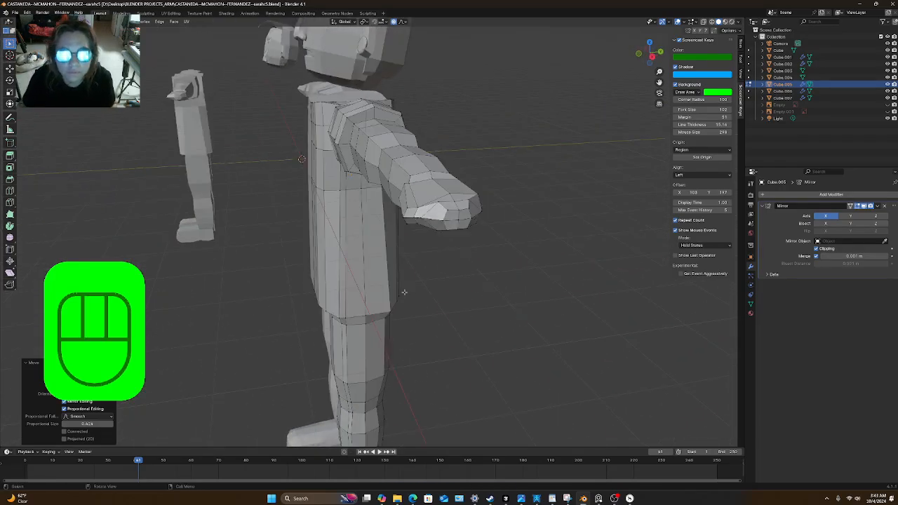
{"action": "scroll", "coordinate": [340, 257], "scroll_direction": "down", "scroll_amount": 5}
{"action": "middle_click_drag", "start_coordinate": [339, 257], "coordinate": [379, 251]}
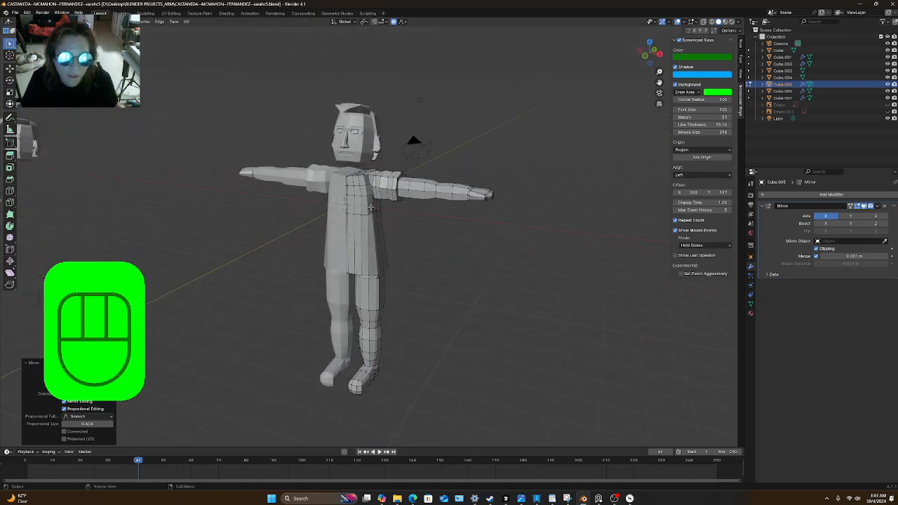
{"action": "middle_click_drag", "start_coordinate": [371, 206], "coordinate": [376, 222], "text": "shift"}
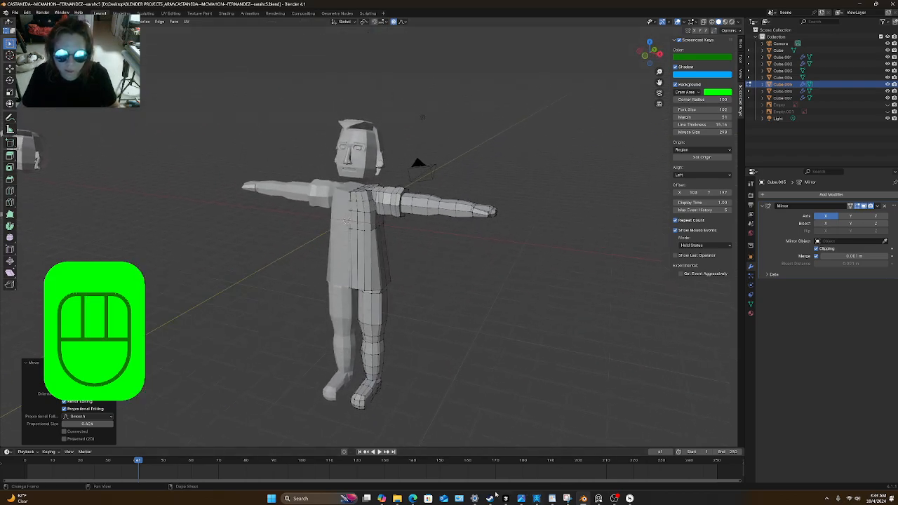